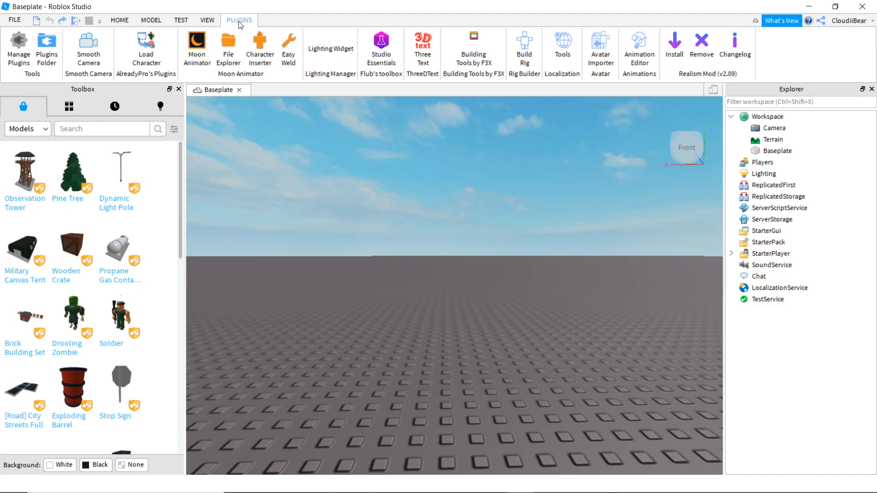
Spawn the signed-in account's avatar as an R6 character using Load Character, entering the account's username
click(150, 53)
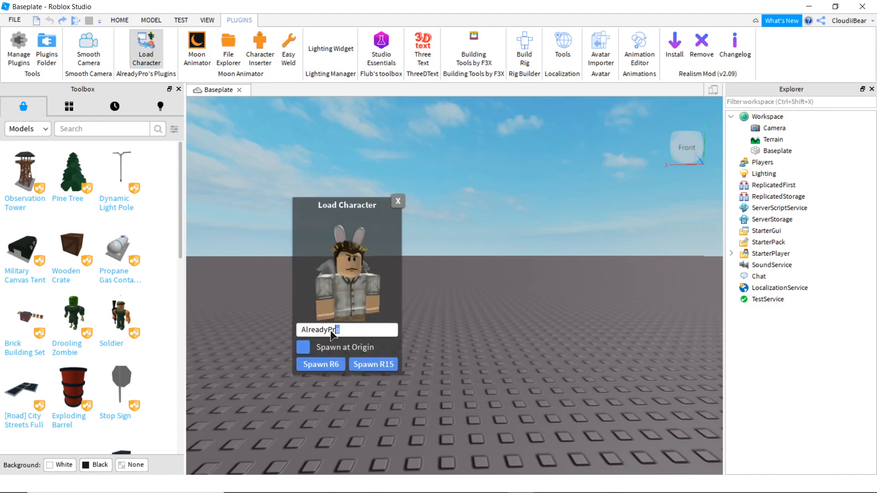
drag(331, 333, 267, 316)
key(BackSpace)
text(clou)
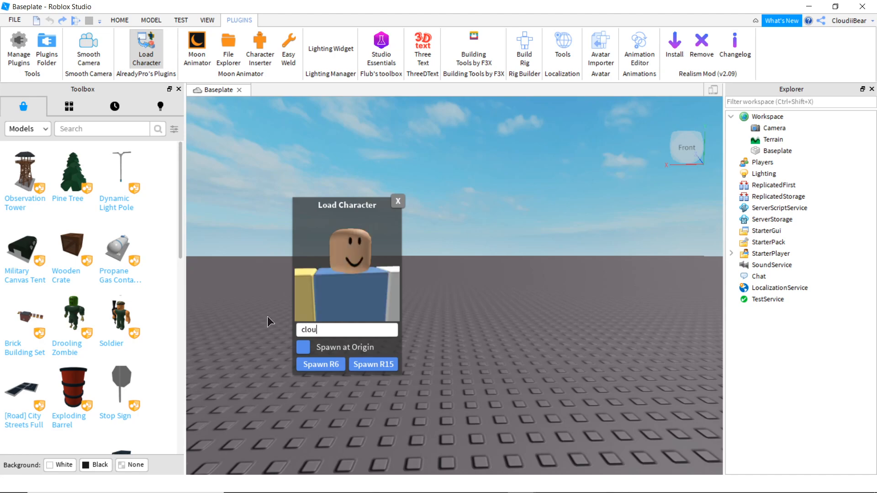
text(diibear)
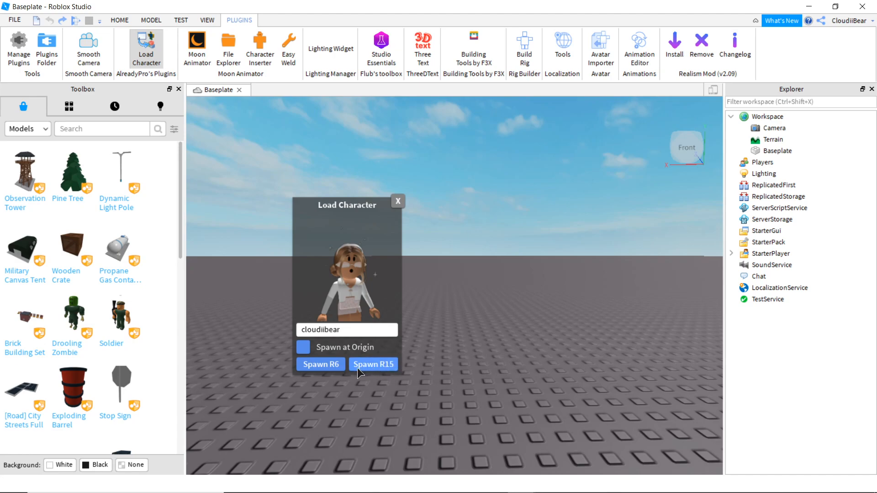
click(317, 365)
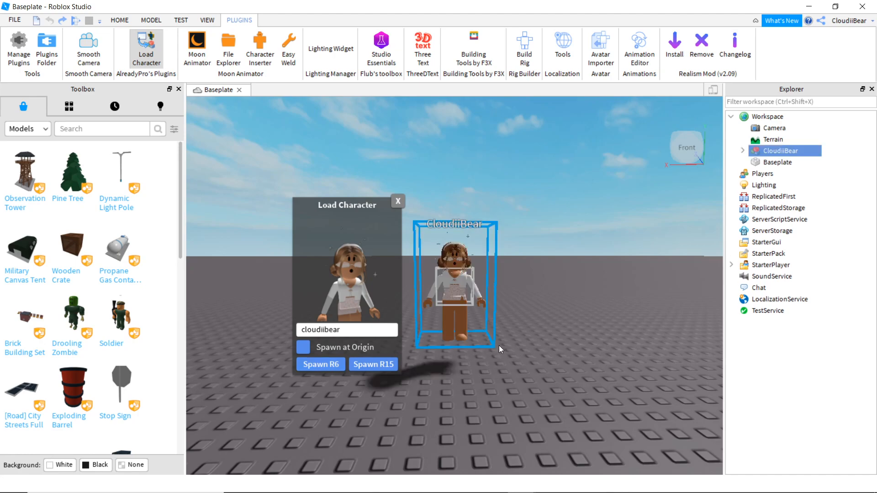
Move the spawned character forward on the baseplate and close the Load Character window
drag(465, 313, 481, 388)
click(578, 391)
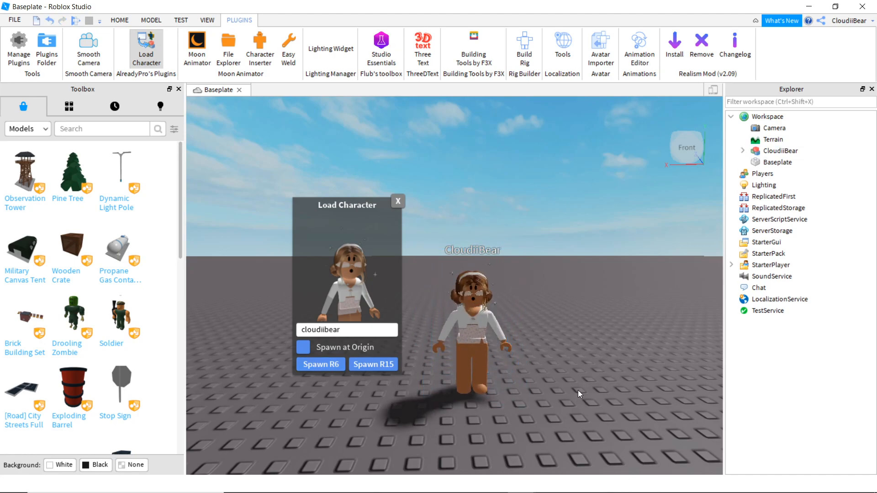
click(400, 201)
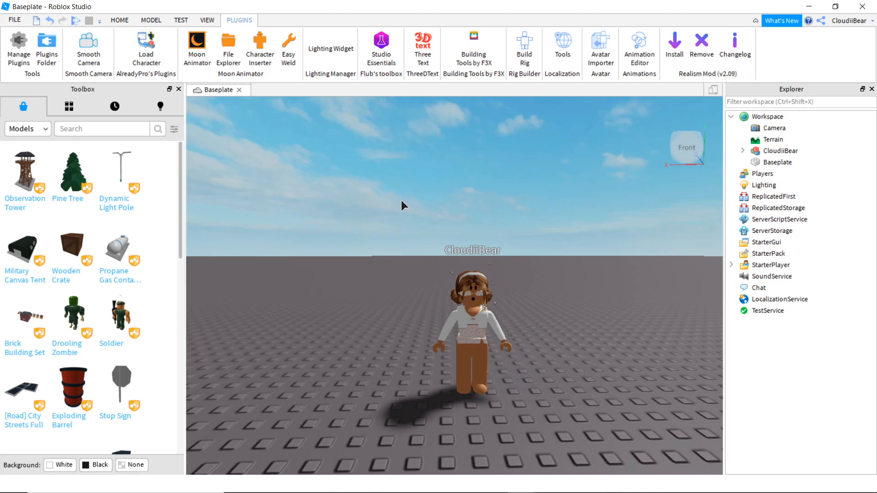
click(473, 322)
Filter the Toolbox models by creator llBunzy, keeping the sort order on Relevance
click(174, 127)
click(143, 167)
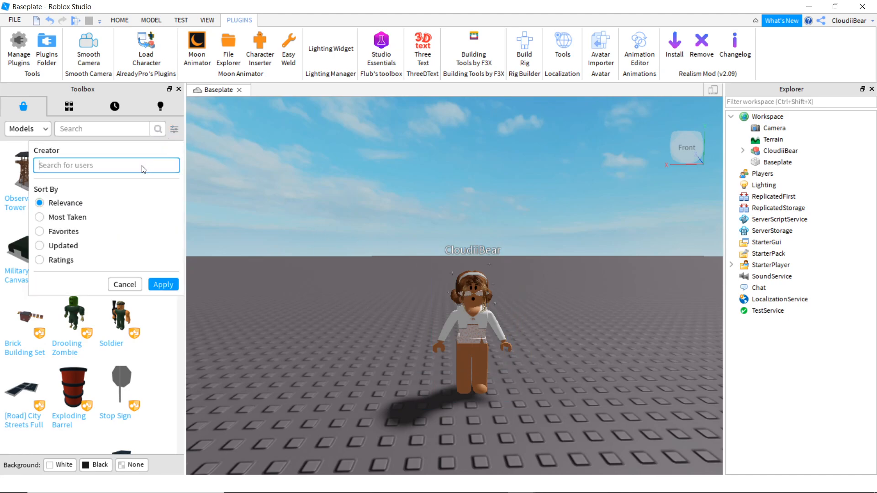
text(llBunzy)
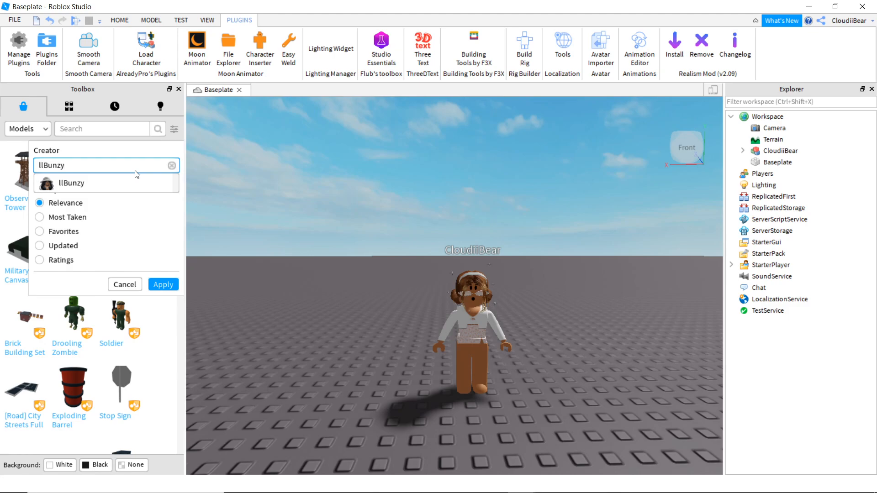
click(135, 184)
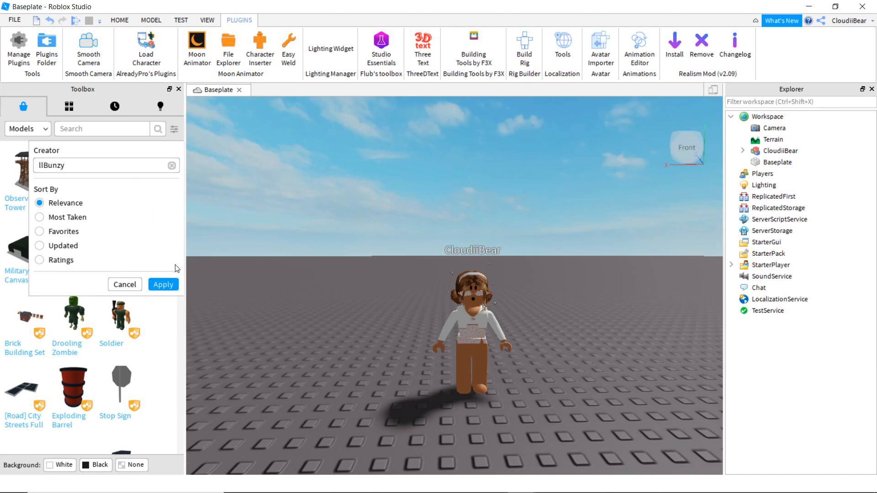
click(163, 284)
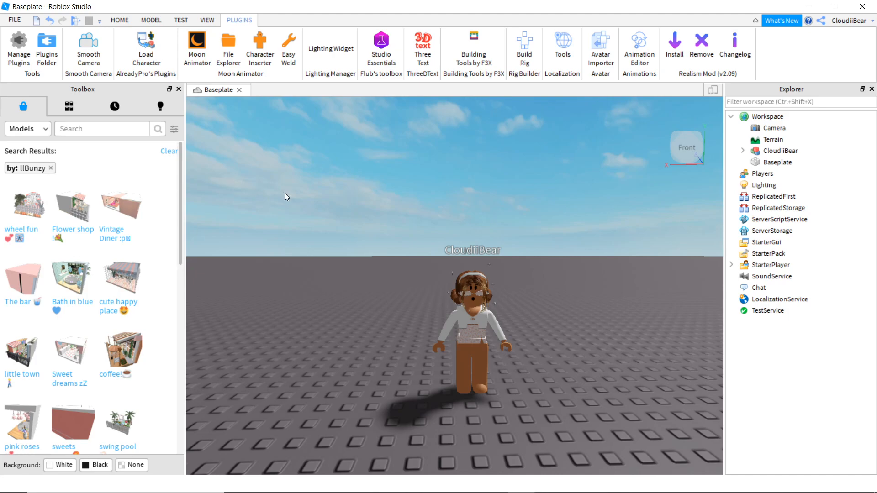
Look through the llBunzy models in the Toolbox and view the character on the baseplate
key(s)
right_drag(564, 316, 565, 316)
key(w)
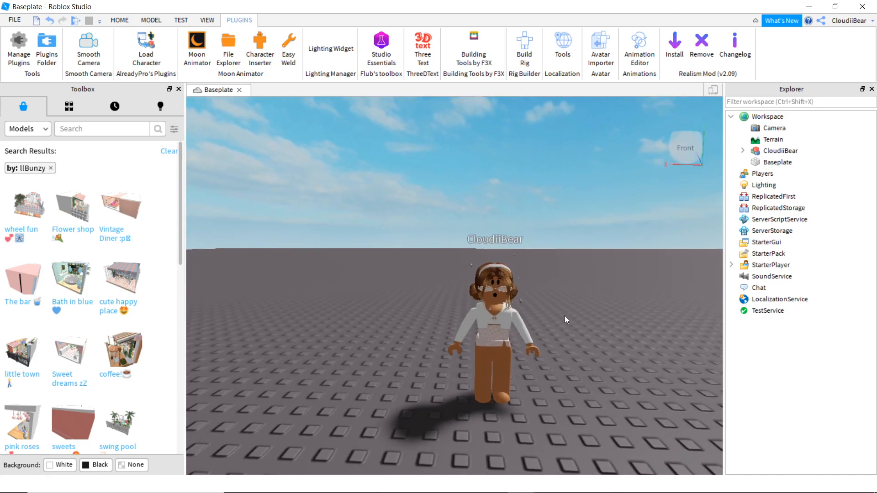
key(s)
key(d)
scroll(16, 207, down, 8)
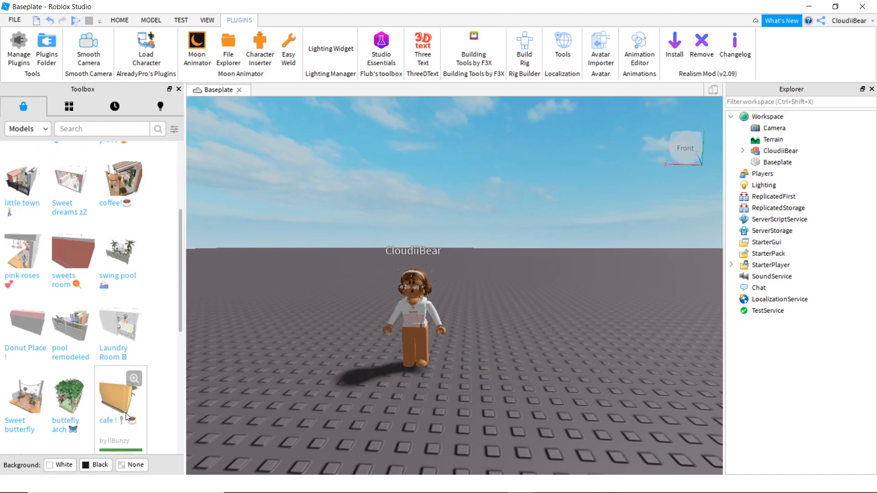
scroll(130, 429, up, 8)
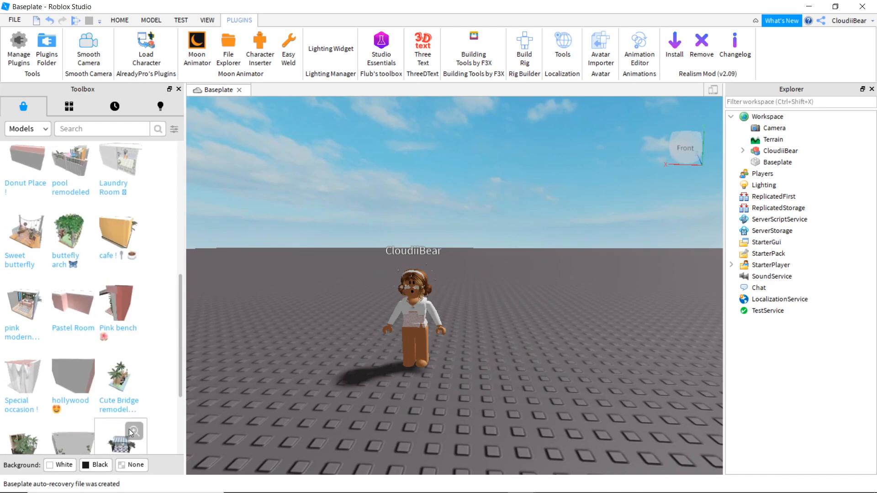
right_drag(385, 382, 383, 381)
key(s)
key(w)
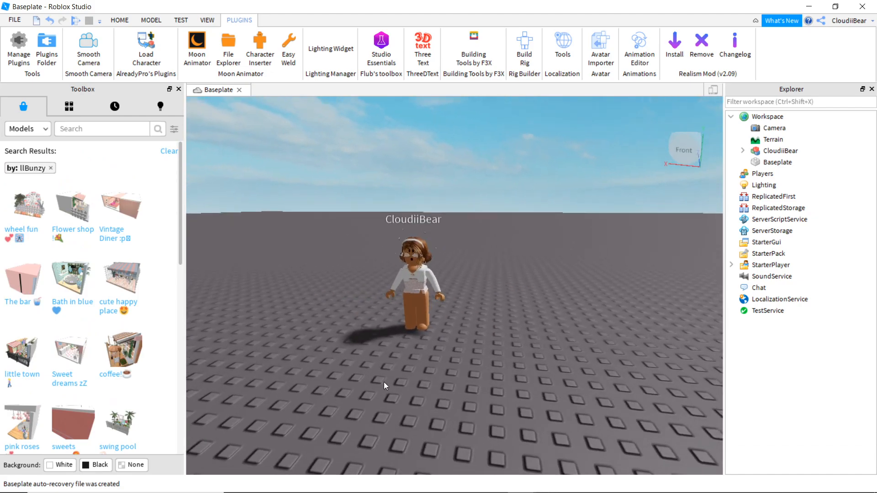
Try out the wheel fun model near the character, inspect it and undo its insertion
key(d)
key(s)
drag(46, 222, 319, 411)
key(w)
right_drag(319, 410, 294, 411)
key(w)
key(s)
key(w)
key(ctrl+z)
key(s)
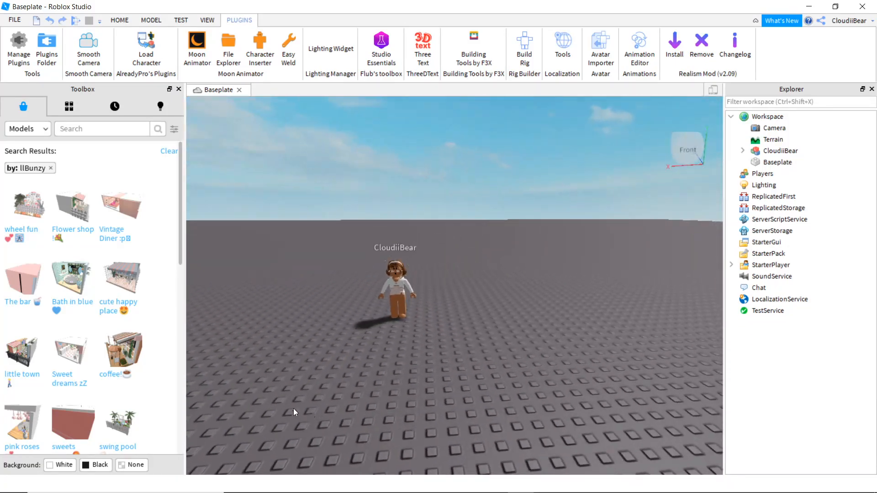
key(w)
Try out the Laundry Room model beside the character, inspect it and undo its insertion
scroll(69, 323, down, 5)
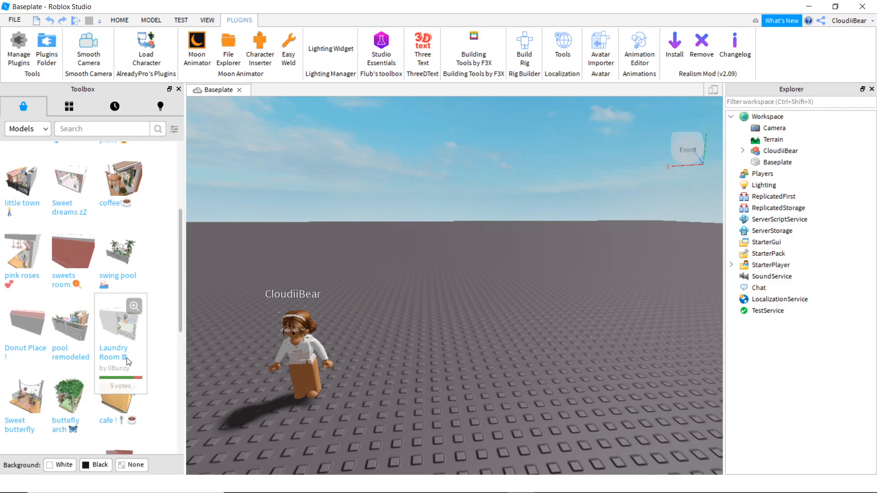
scroll(95, 367, down, 3)
drag(115, 303, 465, 351)
click(506, 434)
key(w)
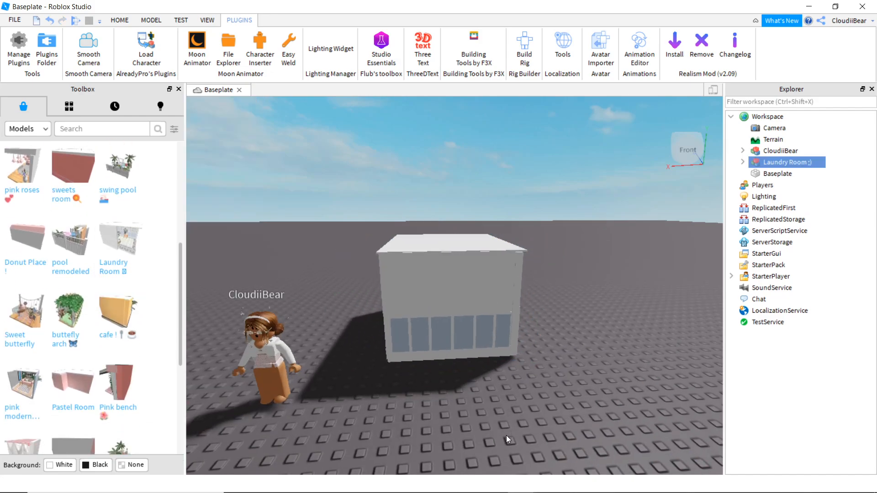
right_drag(506, 435, 439, 436)
key(w)
key(w)
key(s)
key(ctrl+z)
key(w)
key(s)
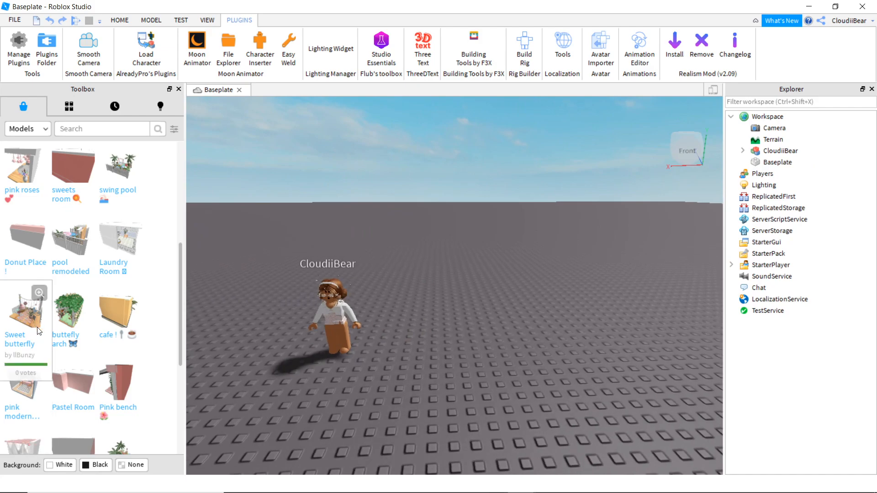
Insert the Sweet butterfly model onto the baseplate and inspect its decorations
click(25, 315)
key(w)
key(w)
right_drag(510, 434, 509, 434)
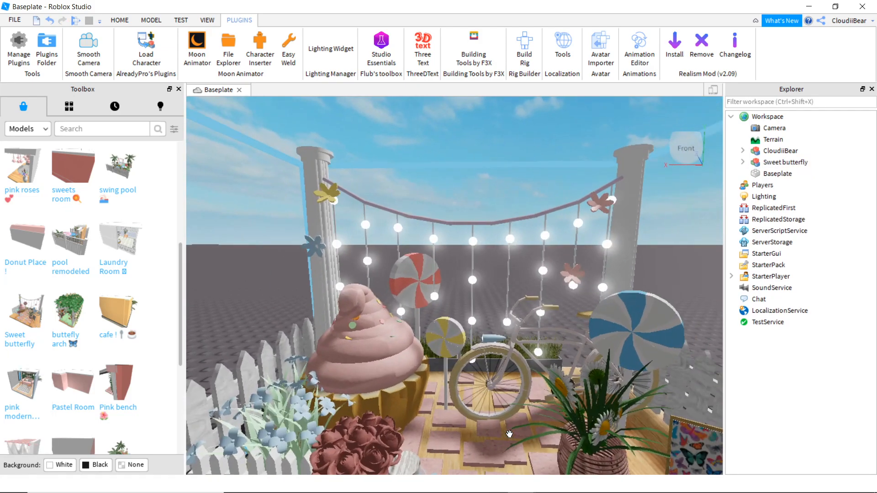
key(s)
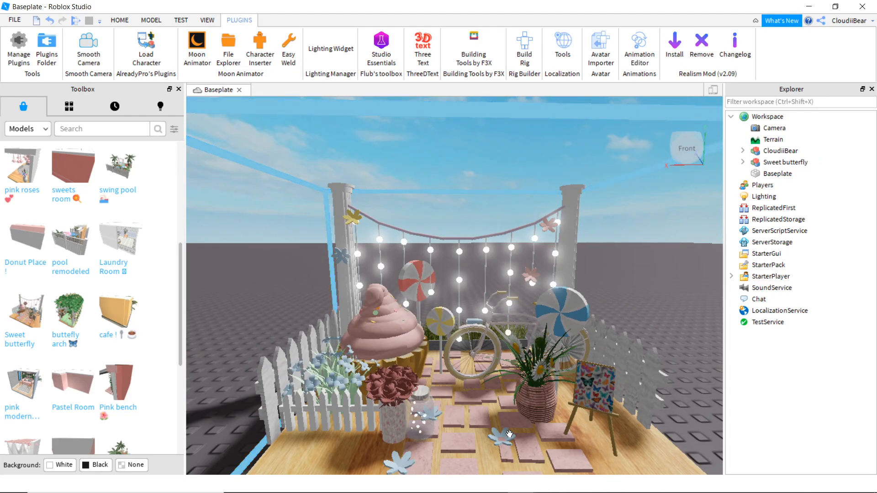
scroll(647, 282, down, 6)
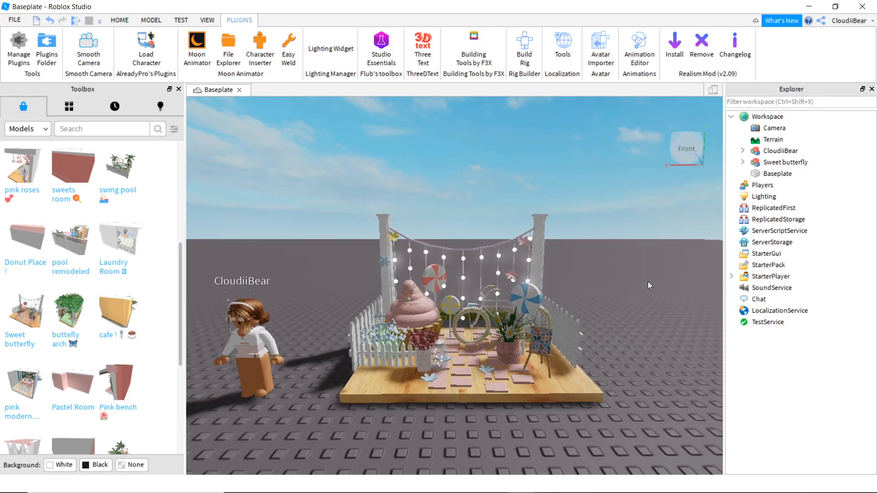
Move the Sweet butterfly model closer to the character on the baseplate
drag(550, 353, 516, 354)
click(465, 463)
right_drag(466, 464, 467, 463)
key(w)
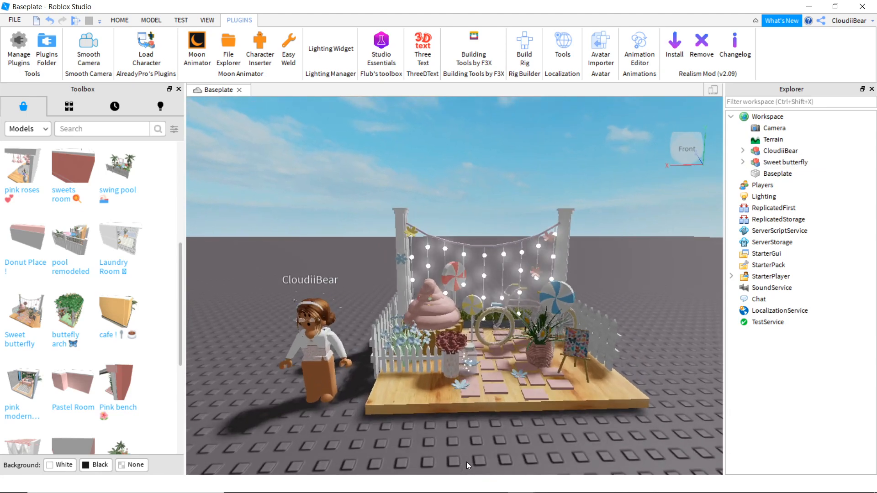
key(d)
key(a)
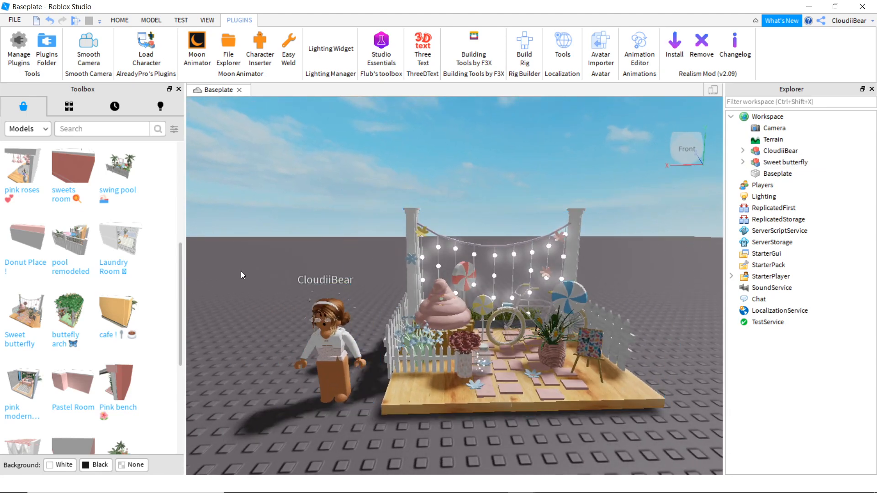
Clear the creator filter and search the Toolbox models for "dog"
scroll(120, 205, up, 6)
click(170, 151)
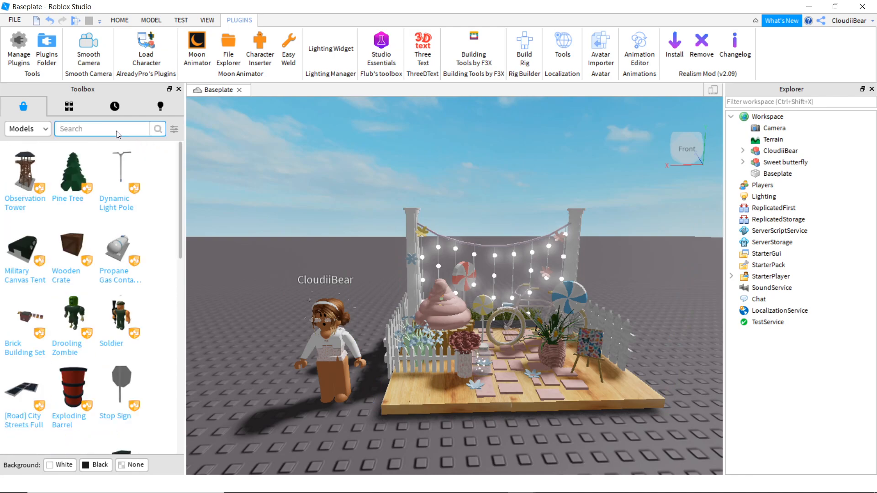
text(dog)
key(Return)
Insert the Adopt me dogs model on the open baseplate beside the character
right_drag(267, 186, 270, 196)
key(a)
drag(7, 233, 361, 381)
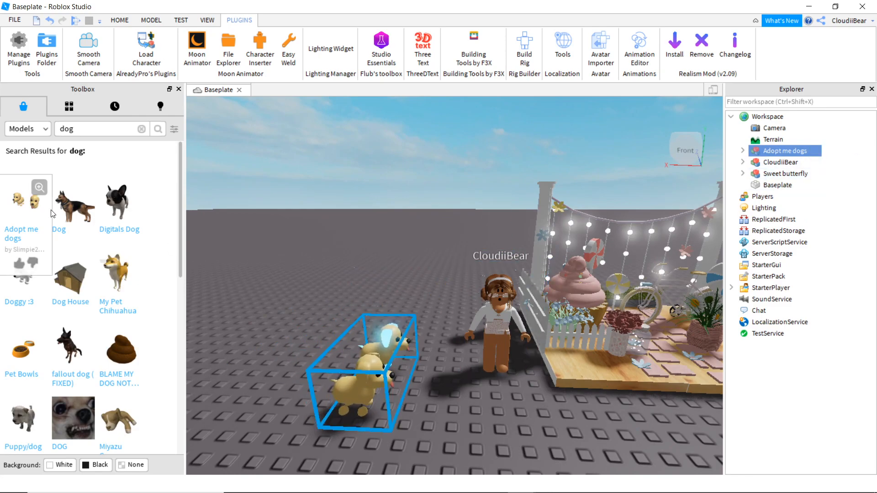
Delete the Neon dog from the Adopt me dogs model
click(743, 151)
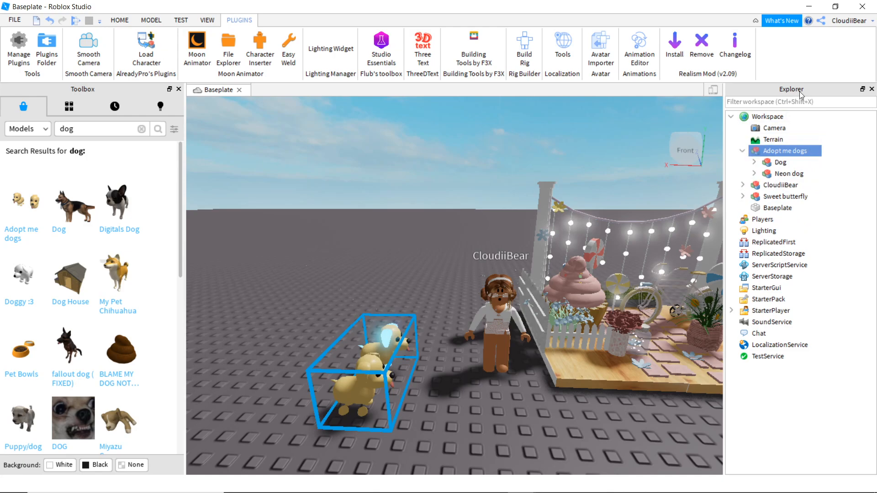
click(777, 174)
right_click(776, 174)
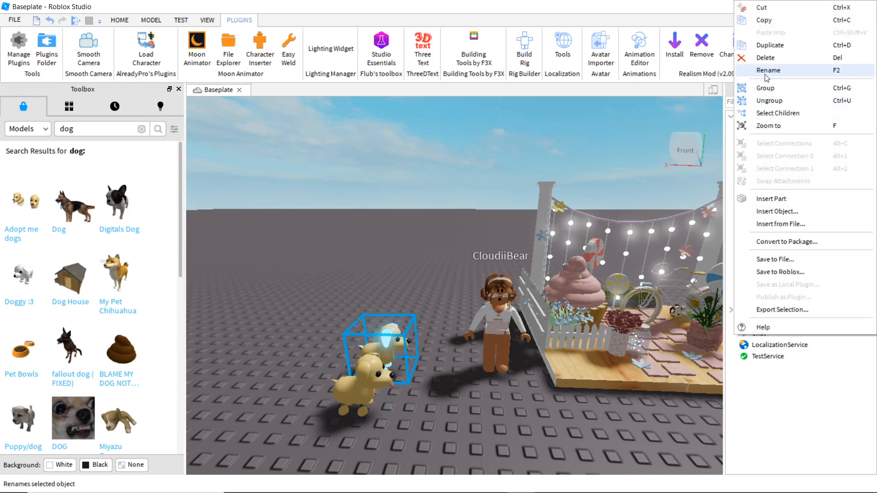
click(766, 57)
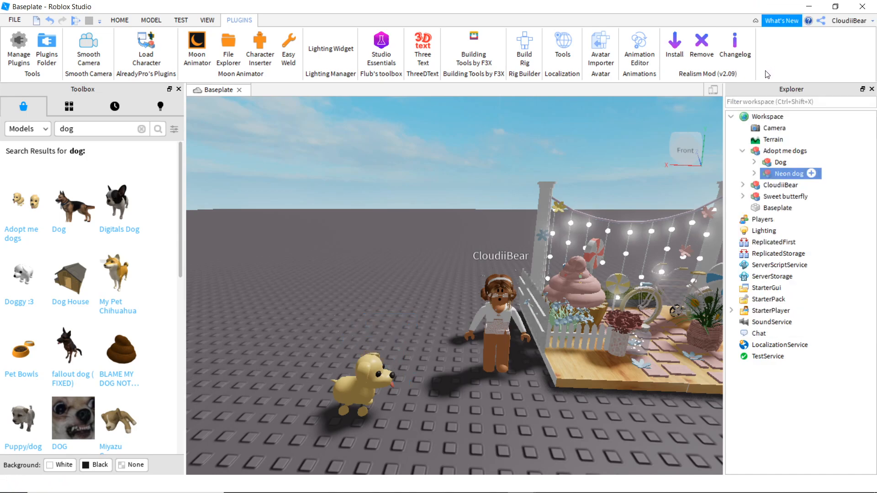
Recolor the whole remaining Dog model inside Adopt me dogs to white
click(780, 163)
click(120, 20)
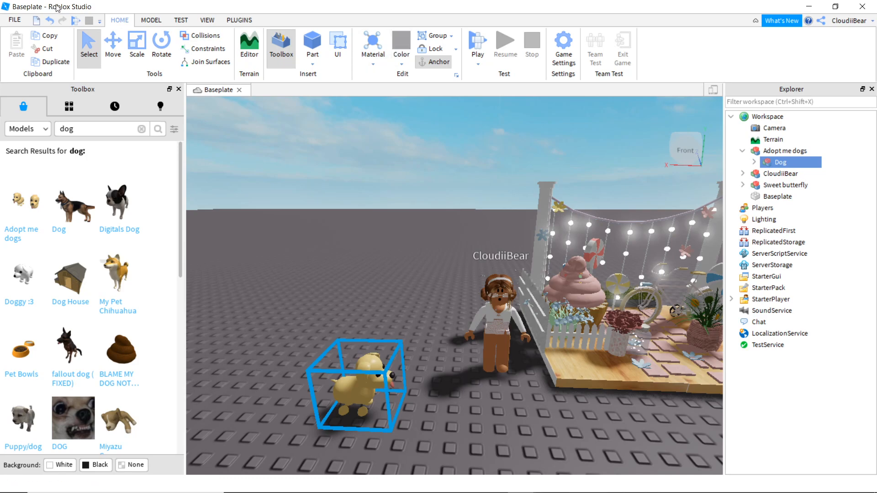
click(402, 63)
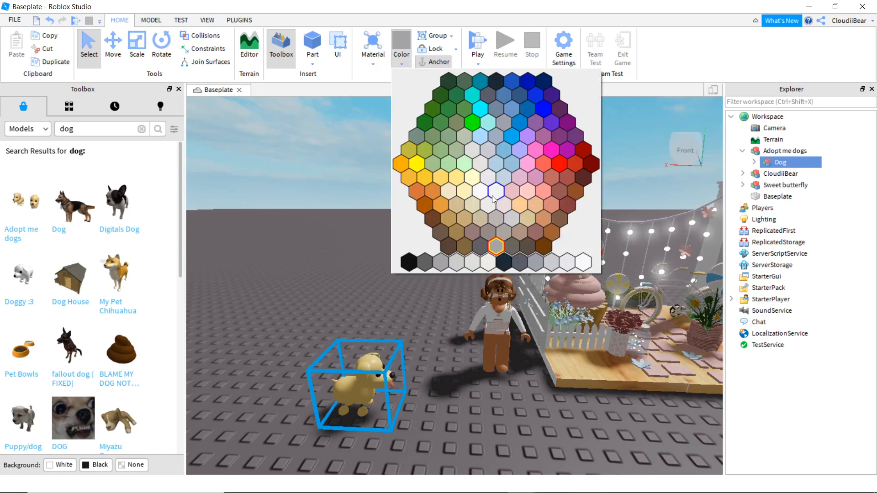
click(579, 266)
click(385, 307)
right_drag(386, 307, 385, 307)
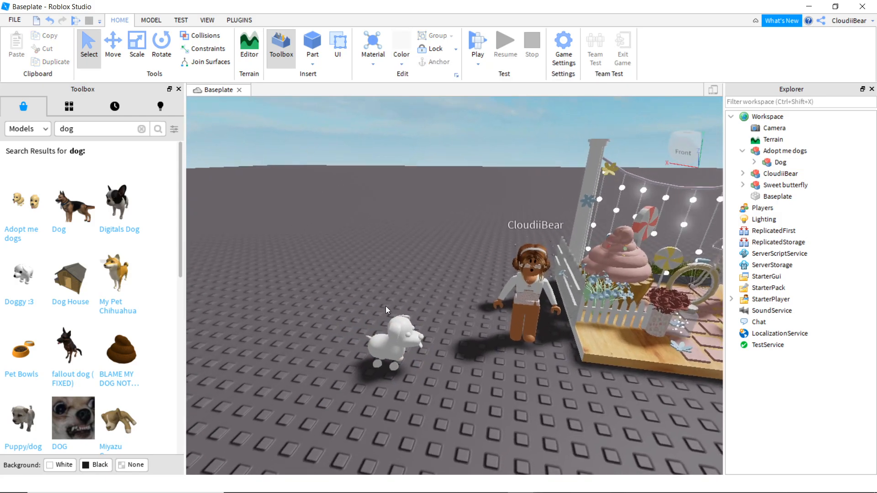
Recolor the Eyes part in the dog's PetModel to near-black
right_drag(475, 289, 475, 289)
click(474, 289)
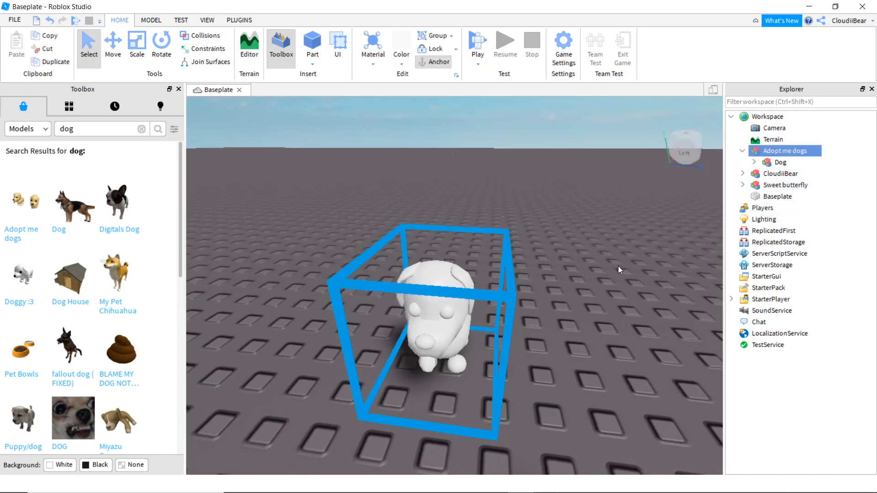
click(776, 163)
click(742, 150)
click(743, 150)
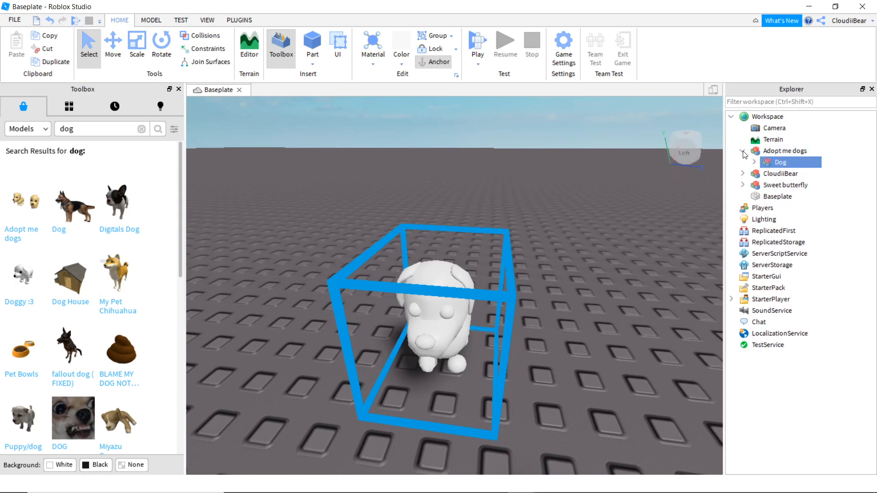
click(754, 163)
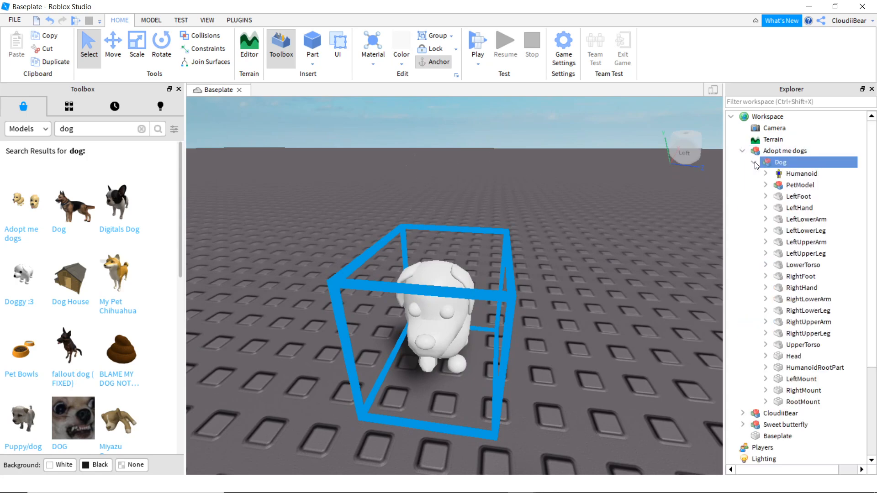
click(766, 186)
click(797, 185)
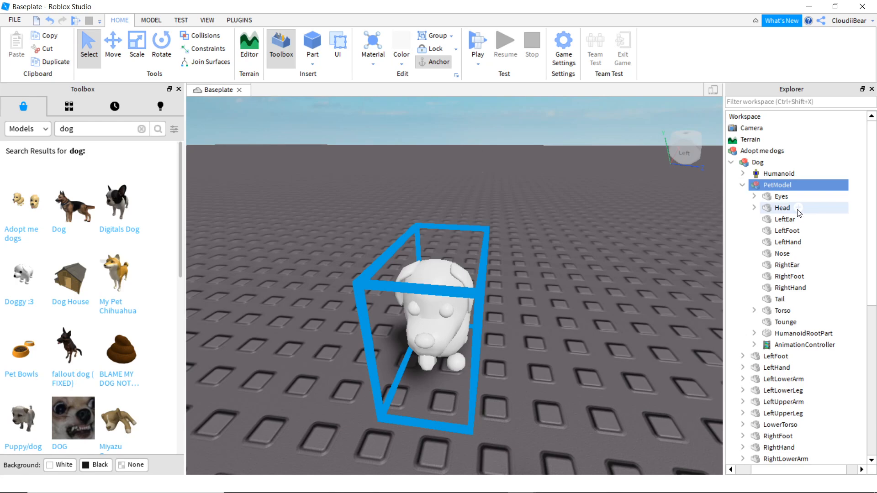
click(779, 197)
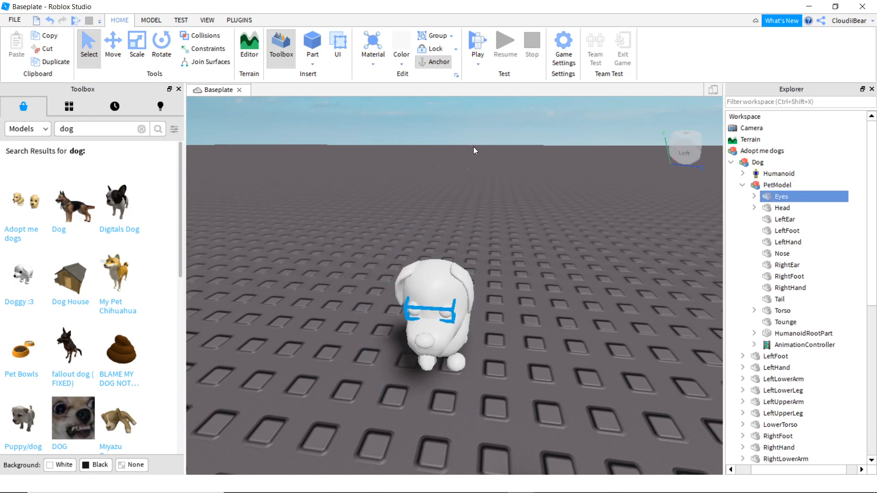
click(401, 51)
click(504, 263)
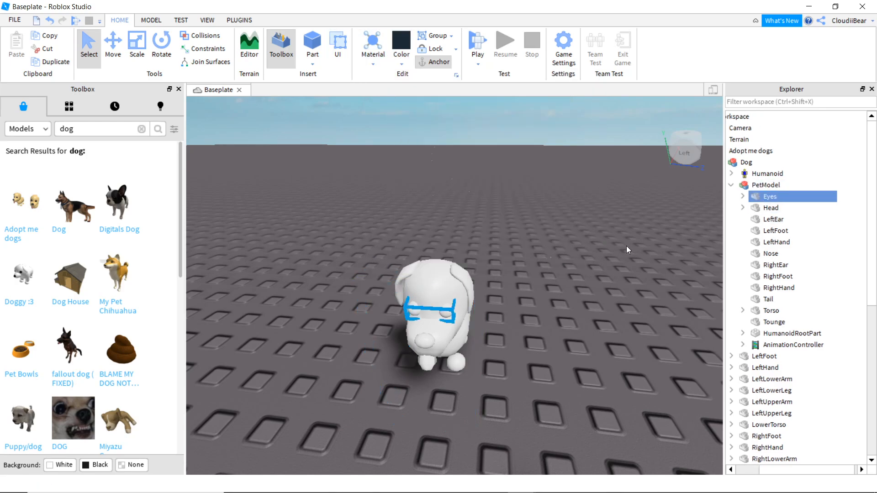
Apply the same near-black color to the DisplayEyes part nested inside Eyes
click(742, 196)
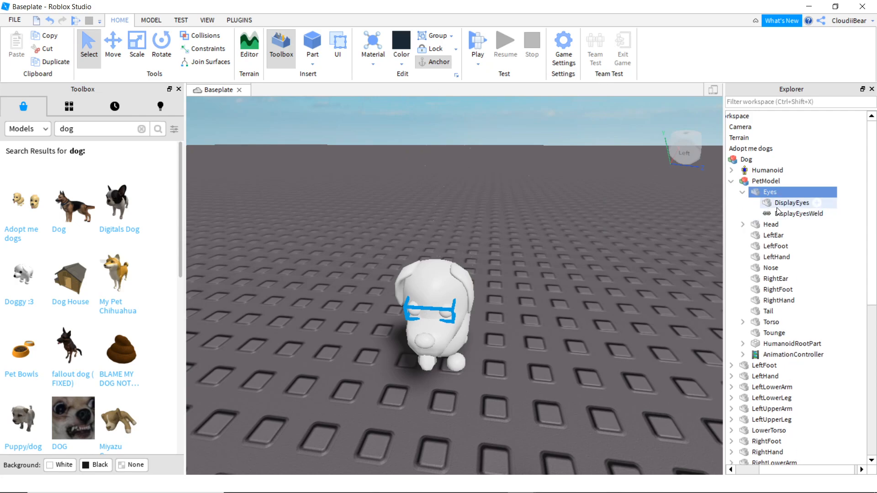
click(778, 204)
click(401, 43)
click(587, 194)
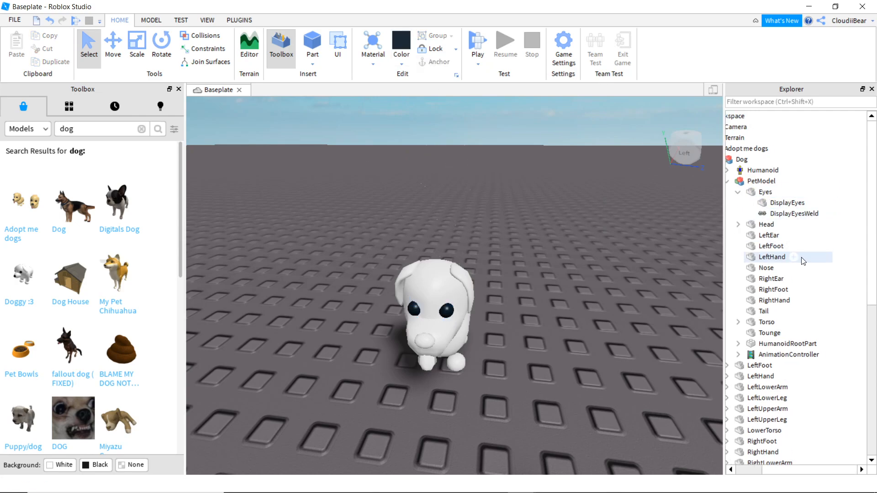
Recolor the Nose part of the dog's PetModel to light pink
click(770, 268)
click(402, 64)
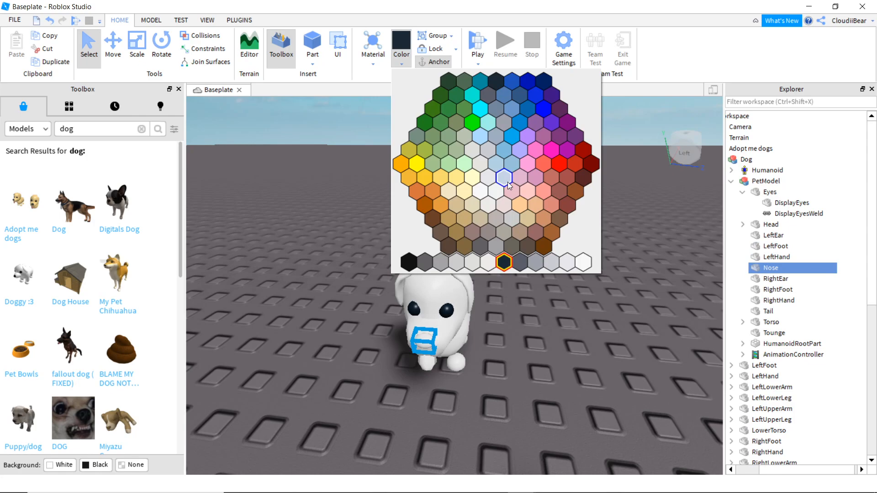
click(520, 206)
click(526, 232)
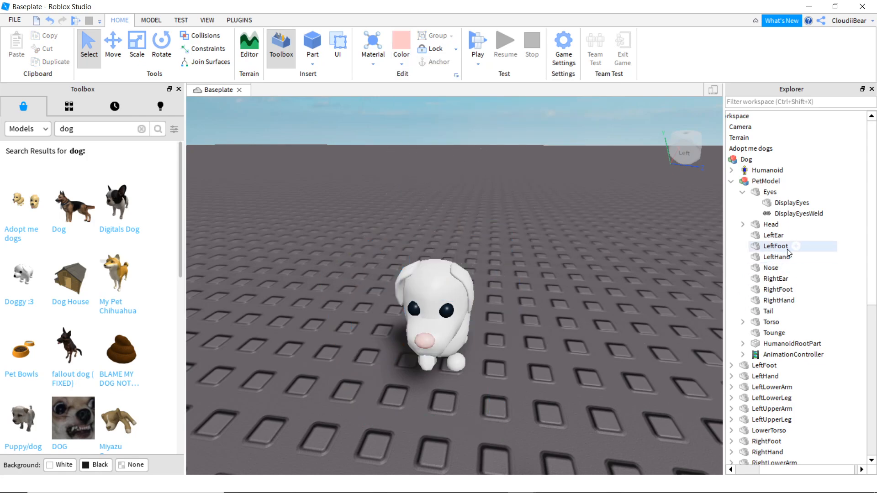
Move the dog model beside the avatar on the baseplate and collapse its hierarchy
click(742, 191)
right_drag(509, 399, 510, 399)
drag(485, 275, 572, 308)
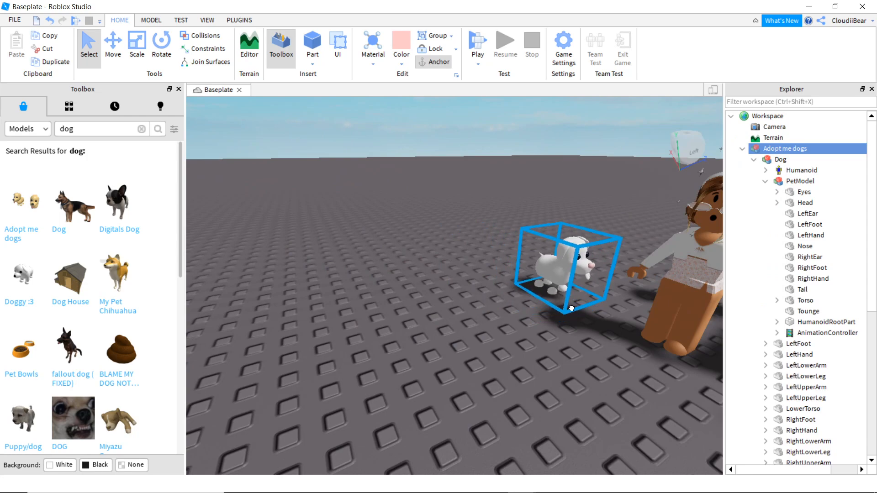
click(498, 380)
right_drag(498, 380, 493, 389)
click(741, 149)
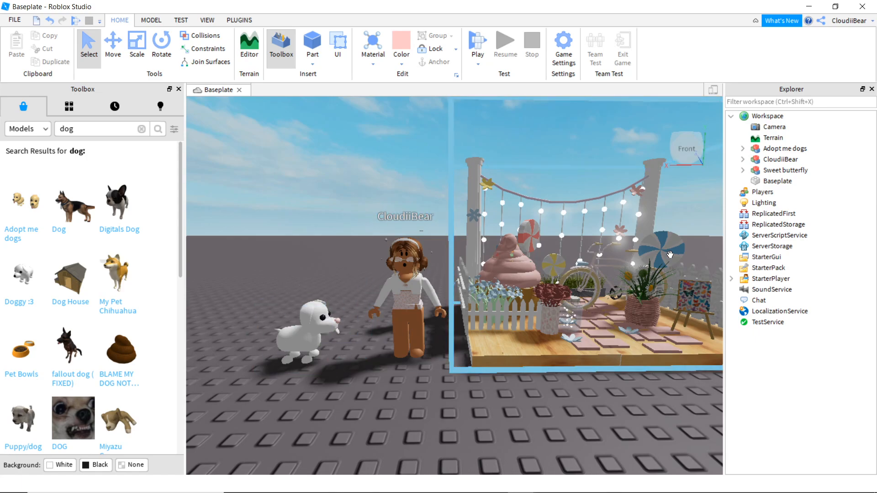
Nest the Sweet butterfly model inside the avatar's model in the Workspace hierarchy
drag(782, 170, 781, 163)
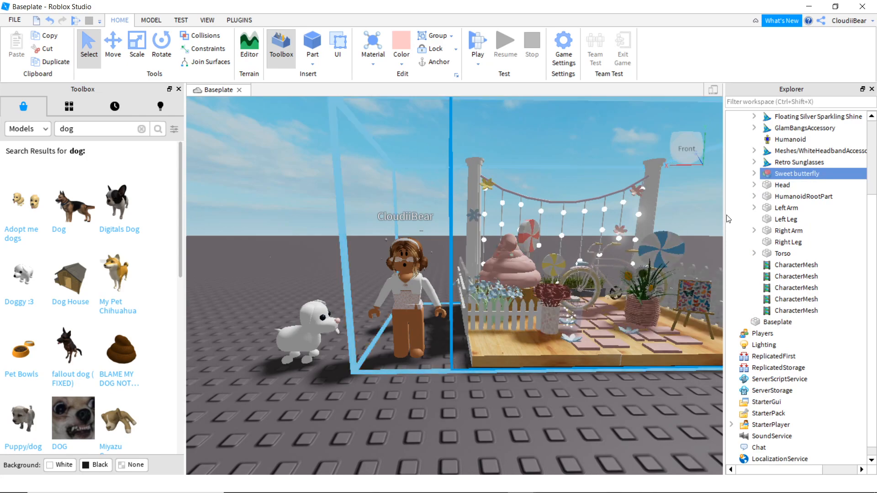
scroll(747, 161, up, 3)
click(742, 162)
click(772, 139)
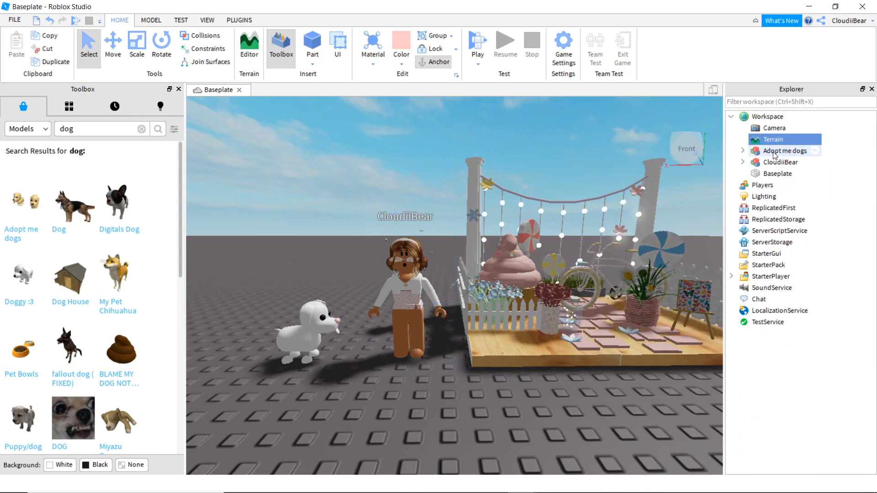
click(320, 174)
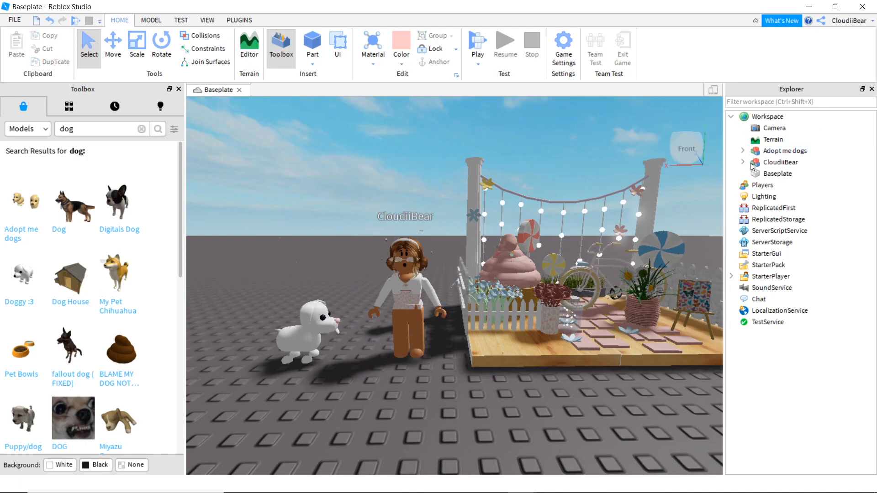
Nest Adopt me dogs inside the avatar's model and shift the combined model slightly along the baseplate
drag(779, 152, 780, 164)
click(742, 151)
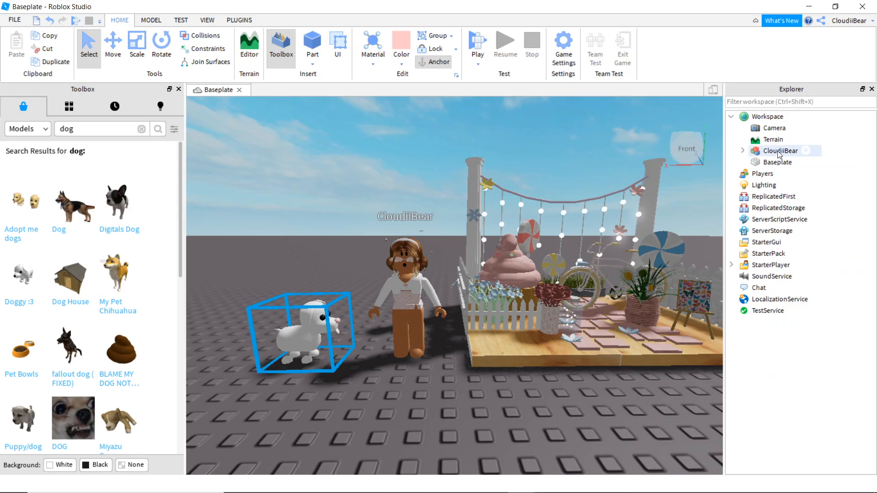
click(503, 388)
drag(517, 350, 493, 348)
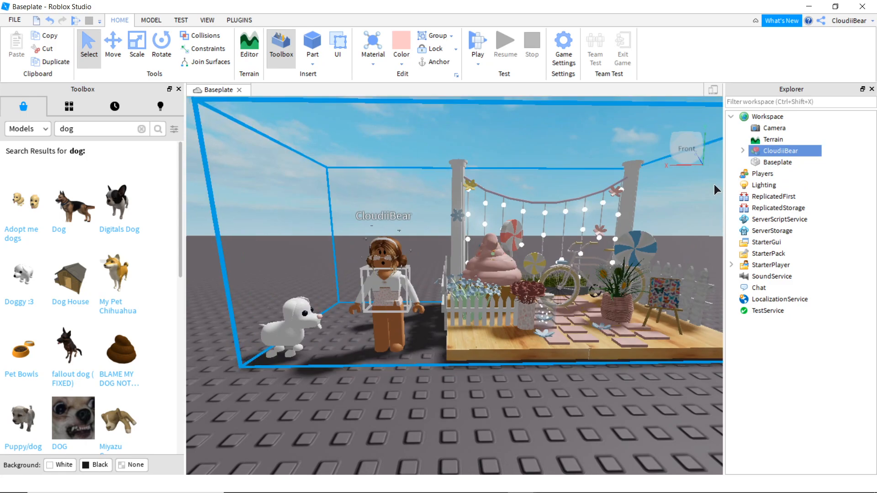
Start Export Selection for the combined avatar model and browse to the YT & GFX folder on the Desktop
right_click(779, 151)
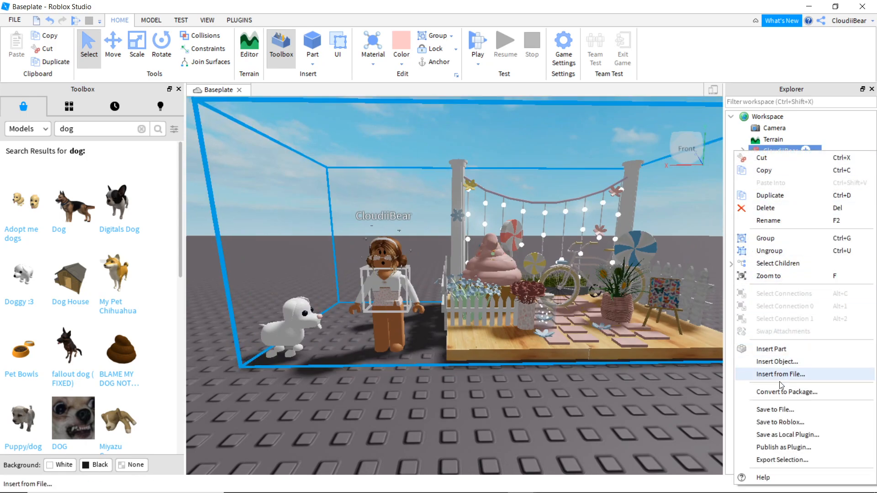
click(785, 460)
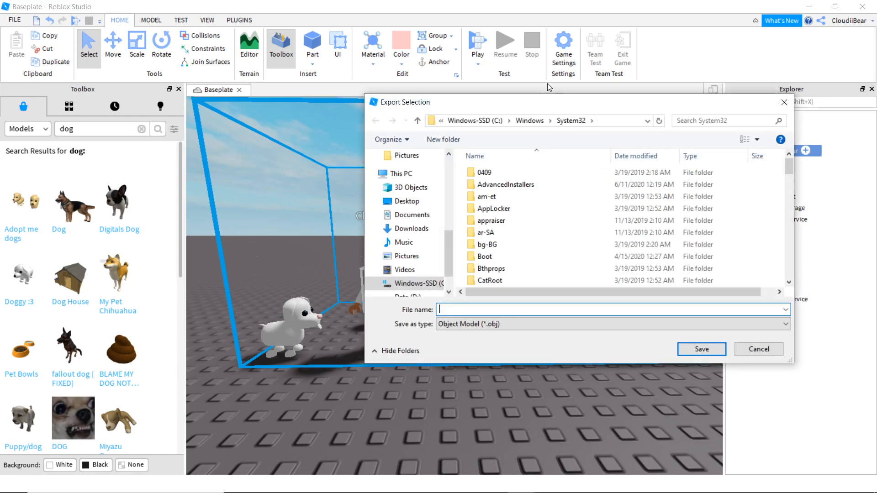
drag(506, 106, 414, 75)
click(314, 170)
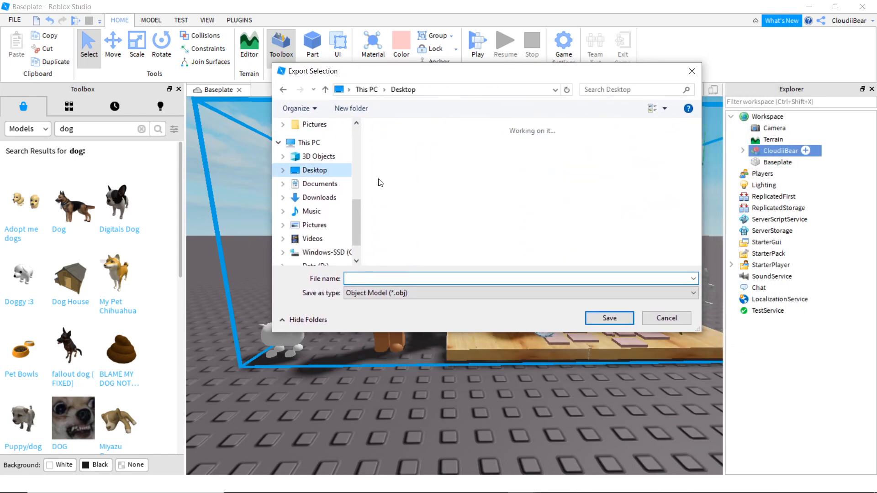
right_click(447, 236)
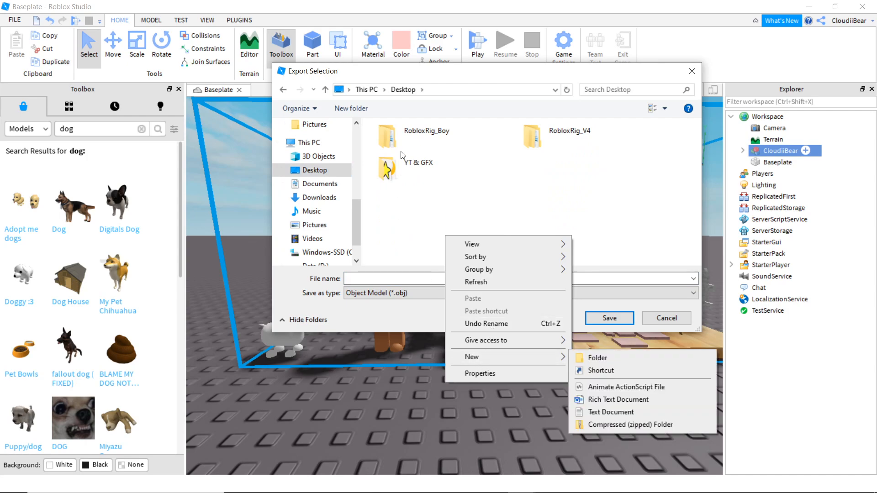
click(425, 187)
double_click(430, 168)
Create a folder named GFX STUFF inside YT & GFX and open it as the export location
right_click(447, 225)
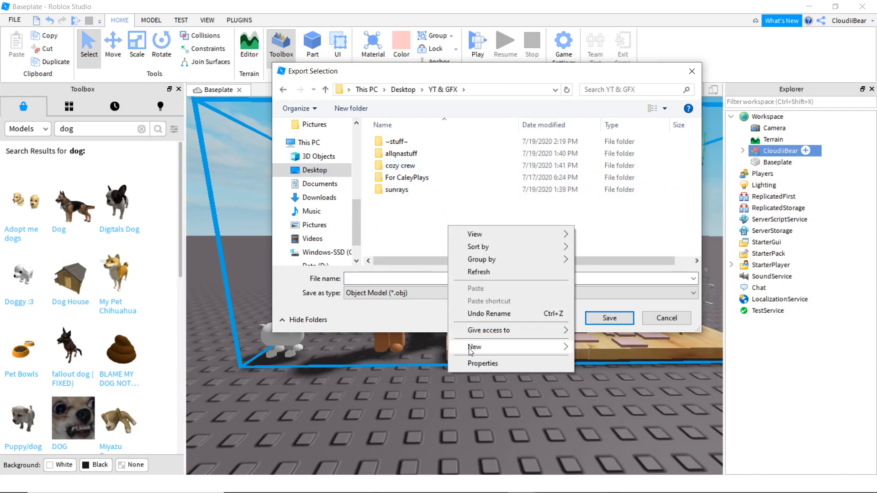
mouse_move(478, 346)
click(581, 348)
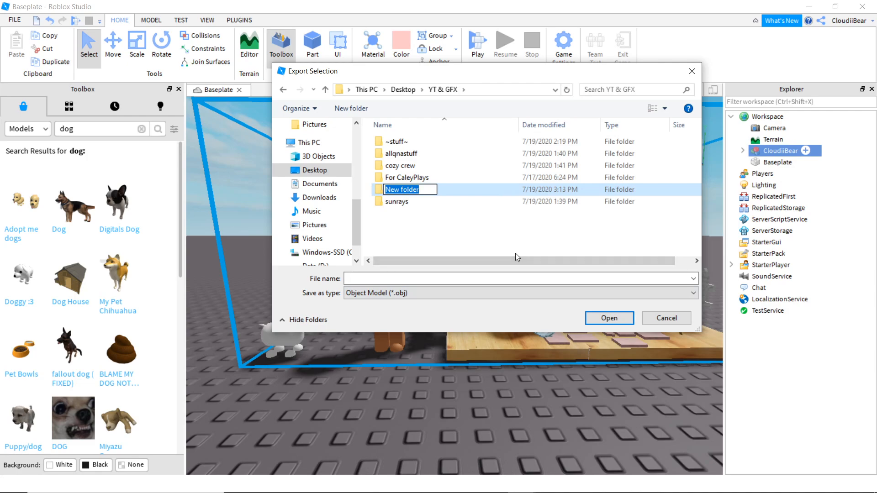
key(BackSpace)
text(GFX STUFF)
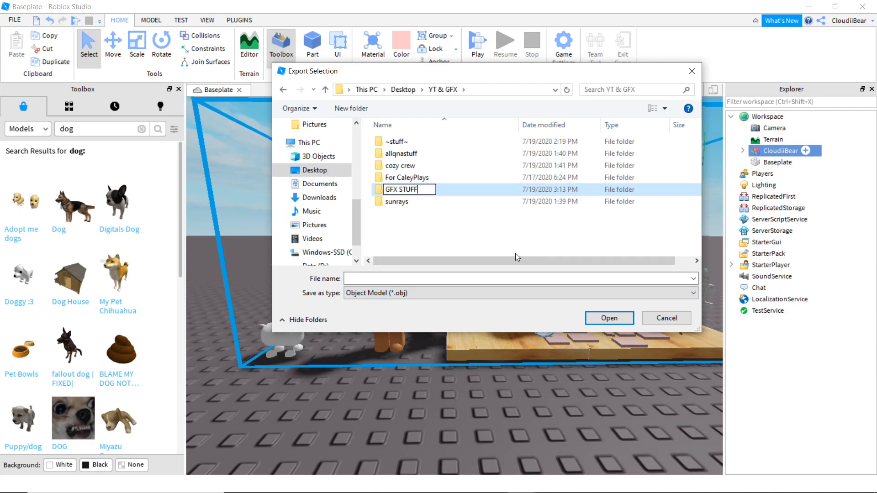
key(Return)
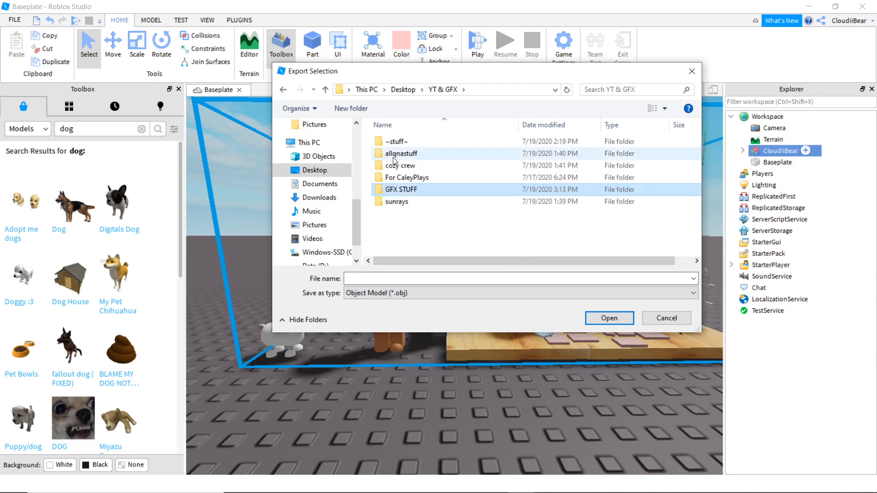
double_click(424, 191)
Export the combined model as an Object Model (*.obj) file named DogFerrisWheelDOG in the GFX STUFF folder
click(389, 279)
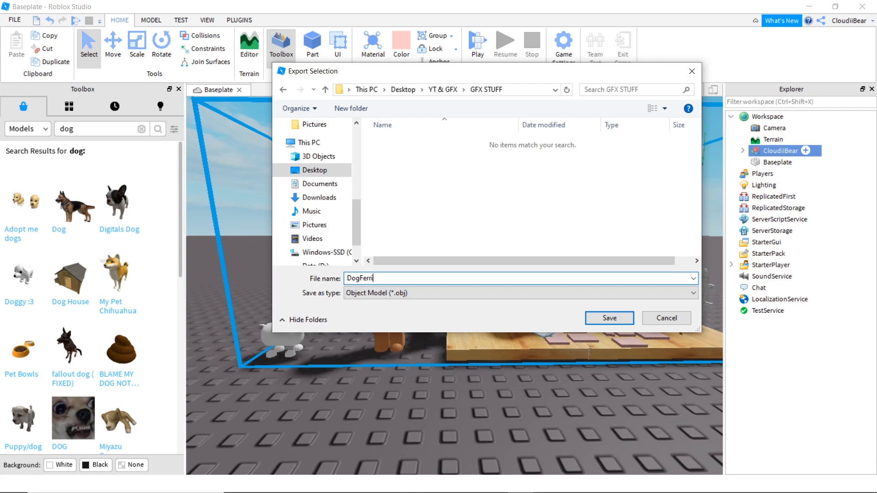
text(DogFerrisWheel)
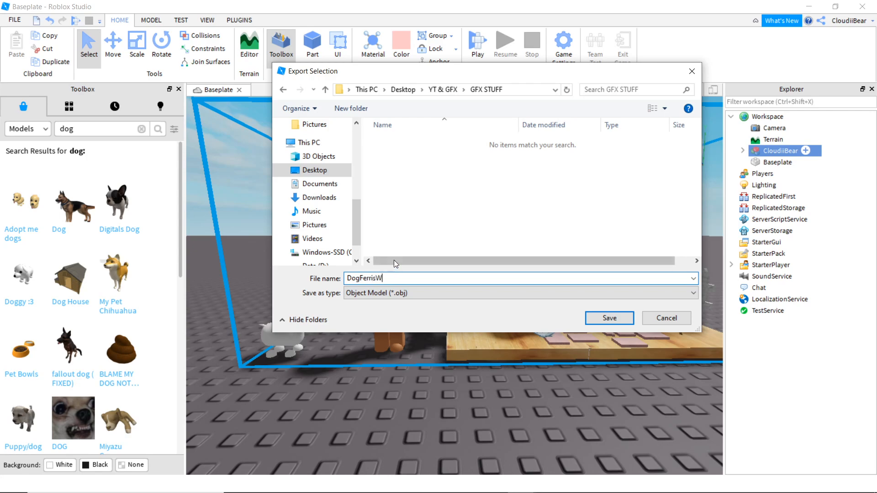
text(DOG)
key(Return)
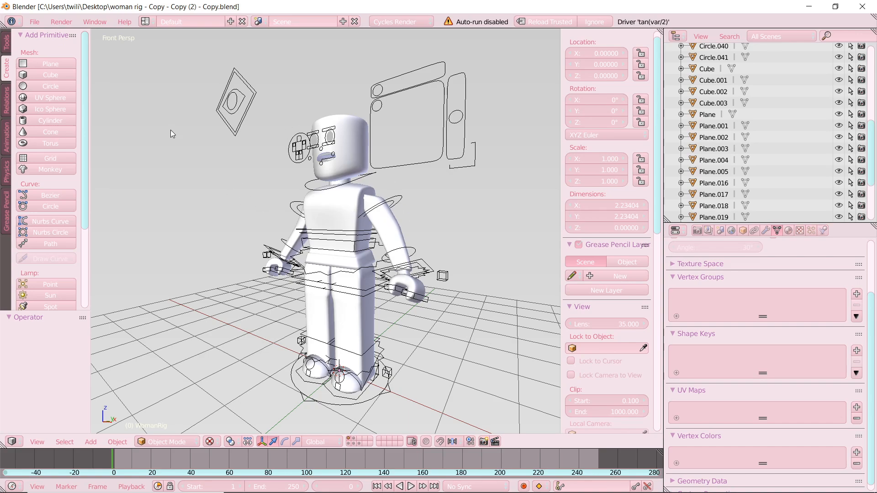
click(34, 22)
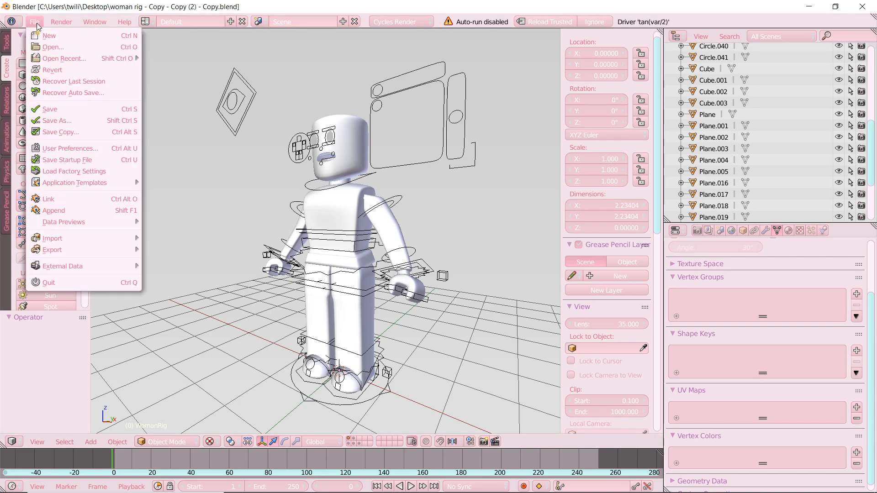
click(53, 48)
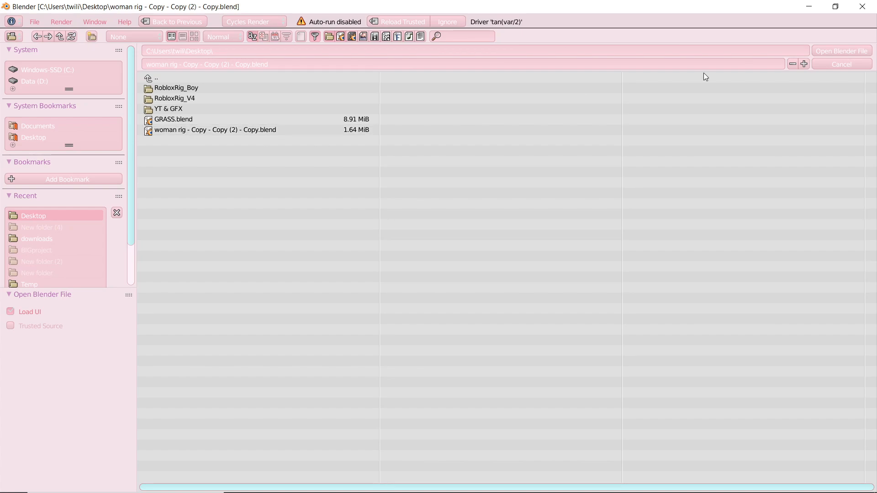
click(843, 68)
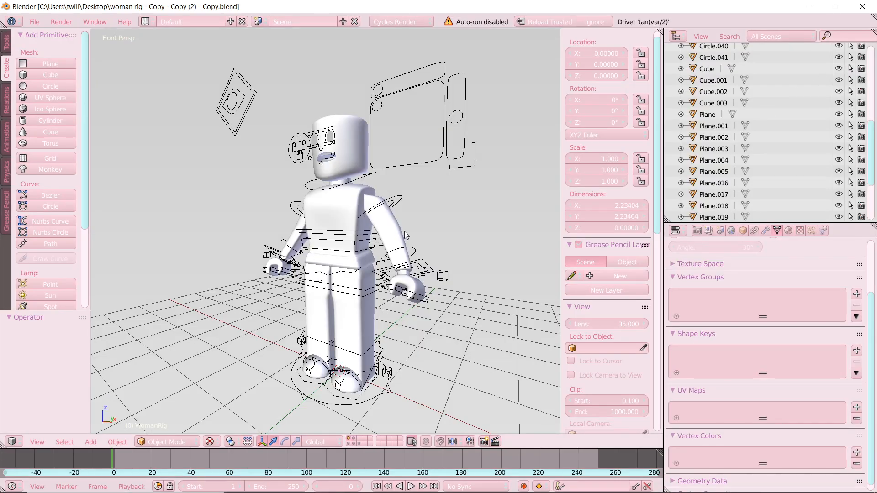
Delete the woman rig's head mesh in Blender and undo the deletion
key(shift+f)
key(w)
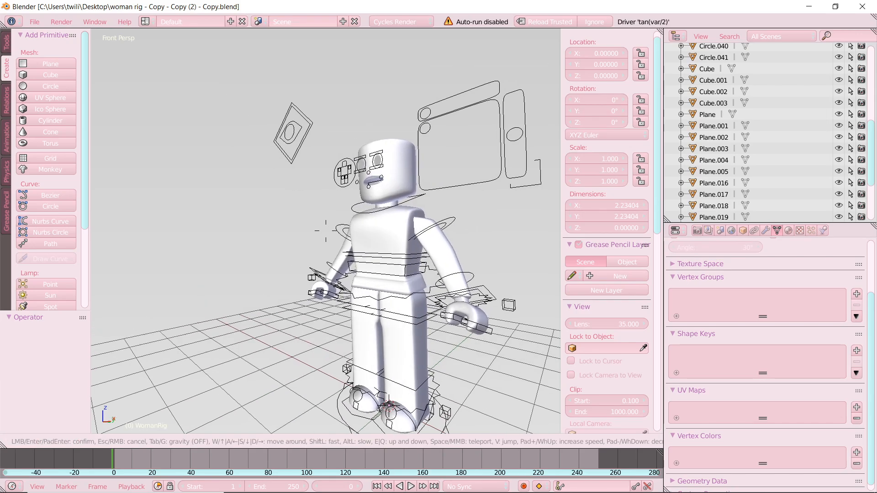
key(a)
key(w)
key(s)
click(340, 188)
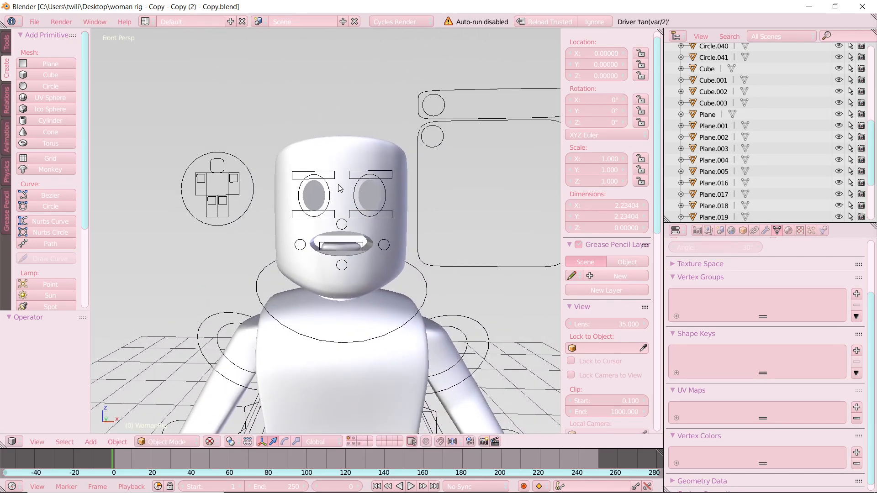
key(x)
click(341, 154)
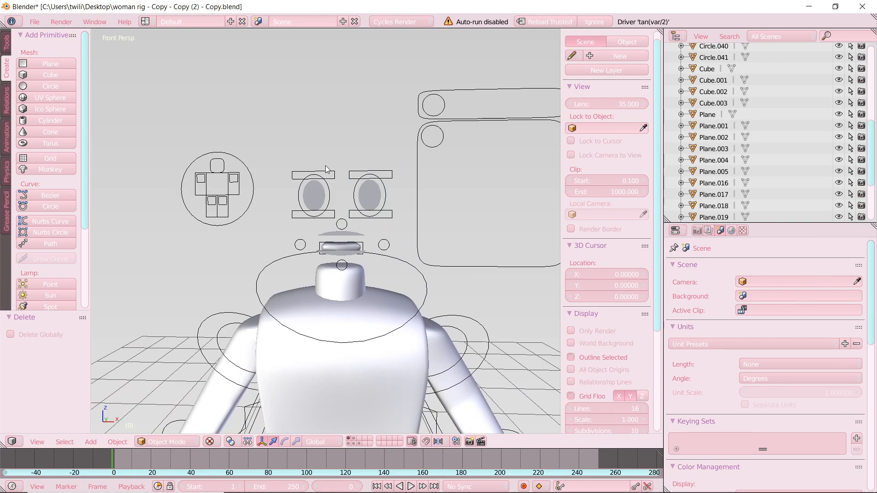
key(ctrl+z)
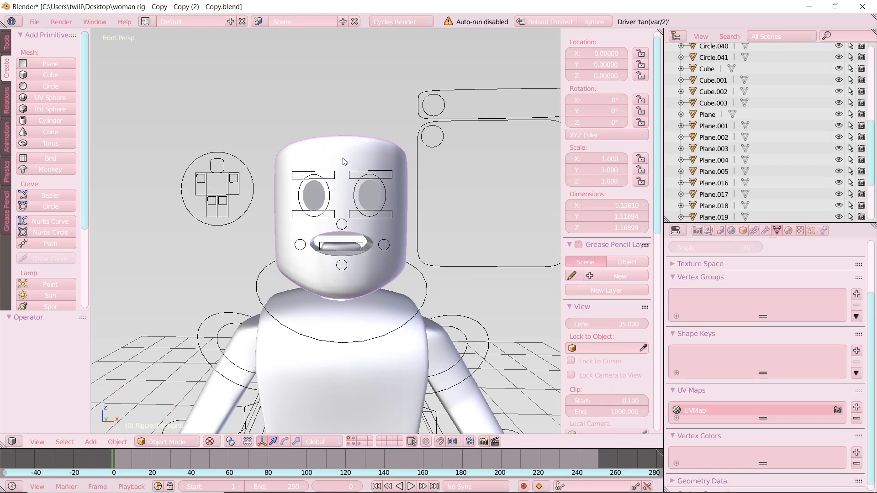
Delete the woman rig's head mesh and both eye meshes
key(x)
click(343, 158)
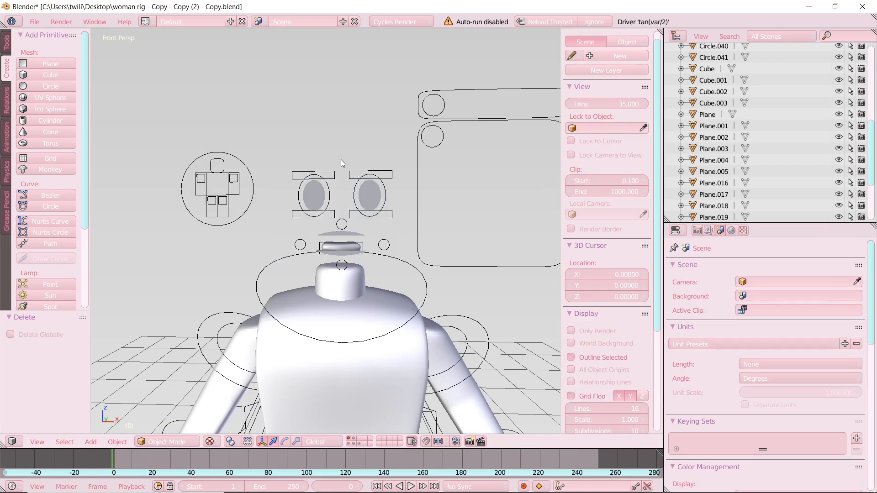
right_click(311, 205)
key(x)
click(311, 207)
right_click(374, 194)
key(x)
click(374, 194)
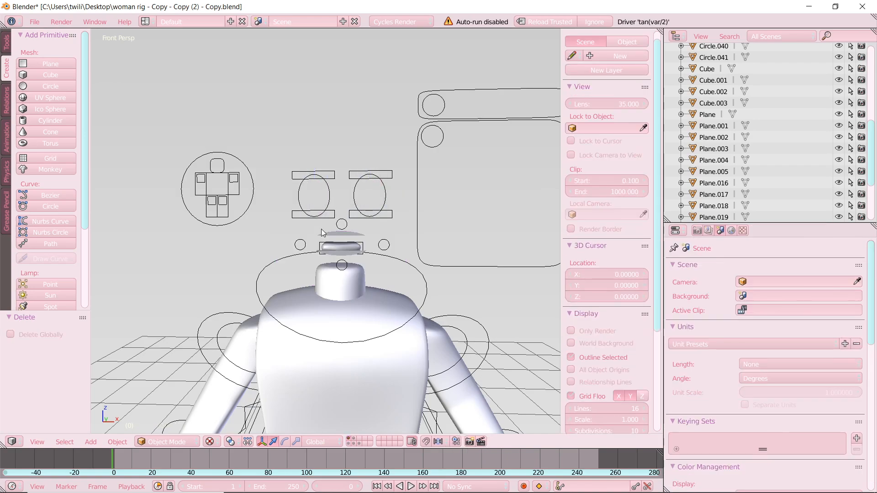
Delete the upper mouth mesh and the mesh in the middle of the rig's mouth
right_click(321, 231)
key(x)
click(321, 230)
right_click(342, 246)
key(x)
click(342, 246)
Try deleting the Tongue object at the rig's mouth, and undo the deletion
right_click(356, 253)
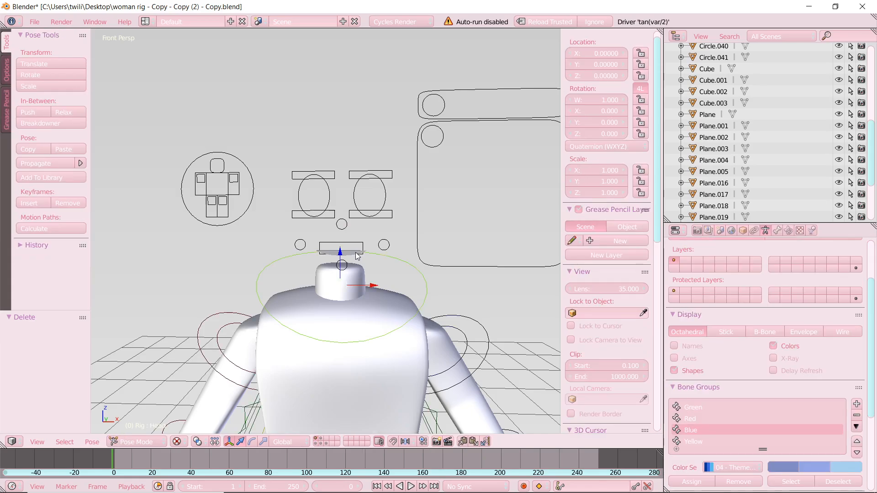
right_click(338, 249)
key(x)
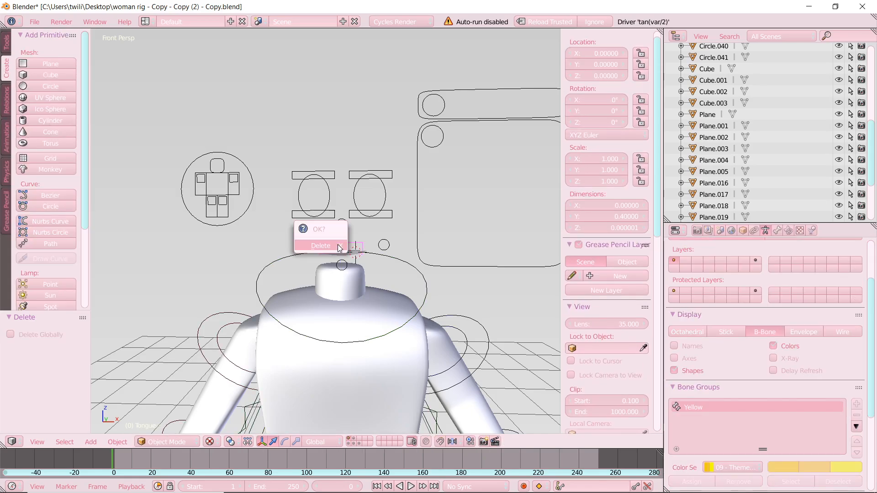
click(339, 249)
key(ctrl+z)
Delete the leftover curved mouth mesh floating above the rig's neck
key(shift+f)
key(w)
click(288, 240)
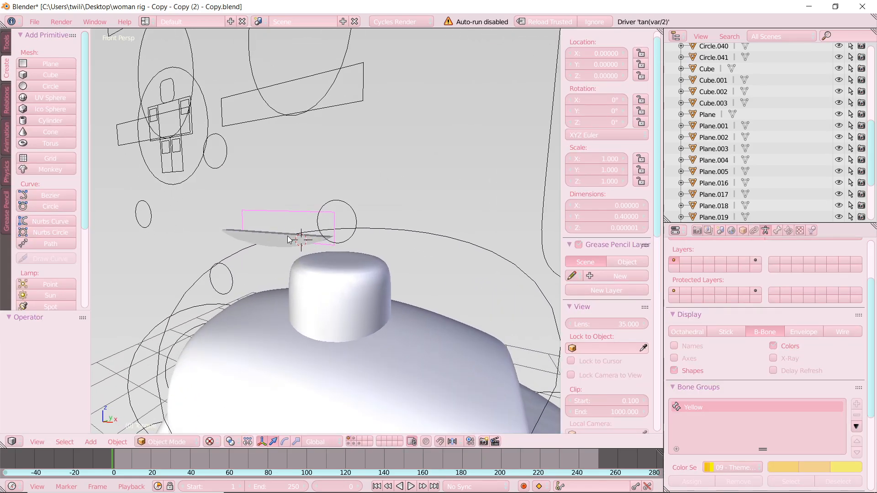
click(266, 240)
right_click(266, 240)
right_click(223, 232)
key(x)
click(223, 231)
key(shift+f)
key(s)
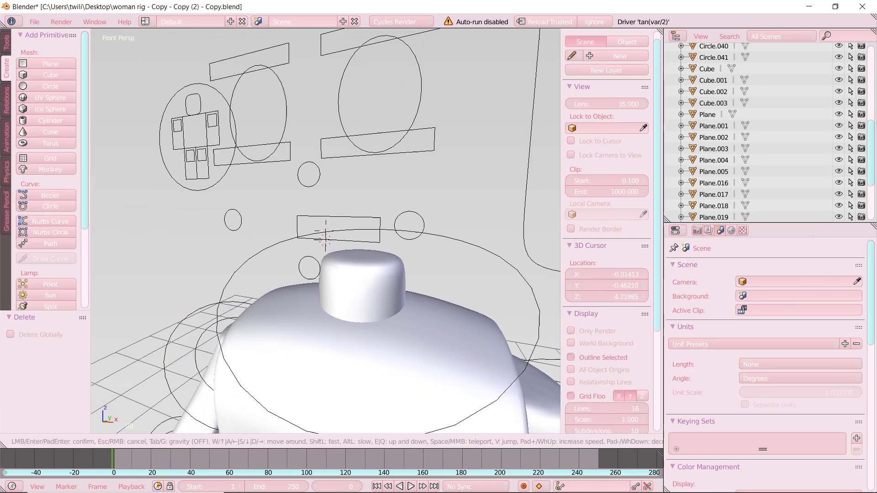
click(326, 231)
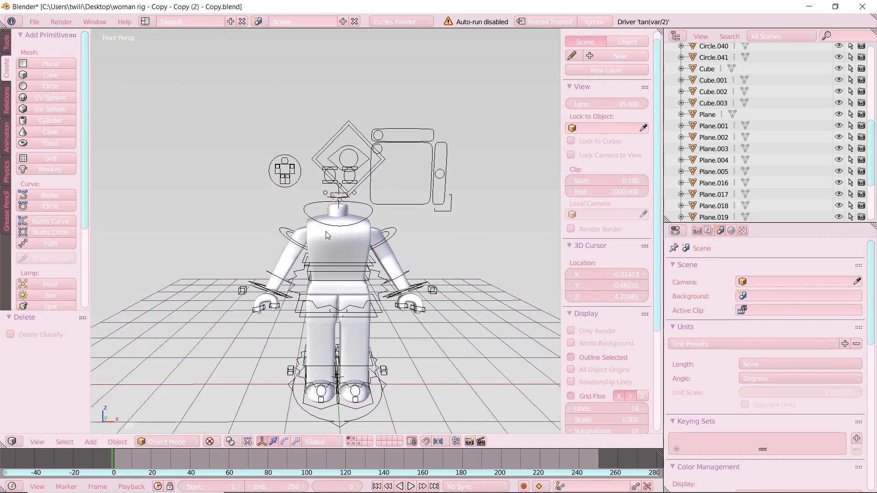
Select the rig's body mesh, split the 3D view horizontally and turn the upper area into a Node Editor
right_click(379, 252)
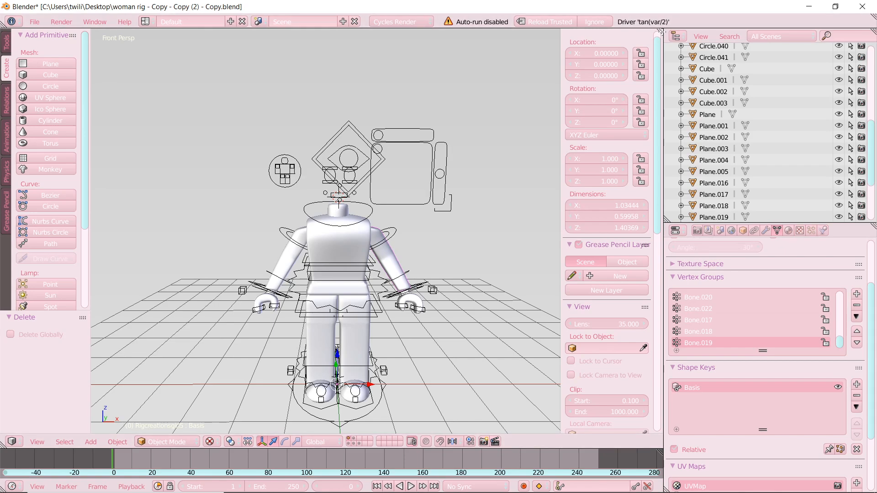
drag(658, 32, 478, 201)
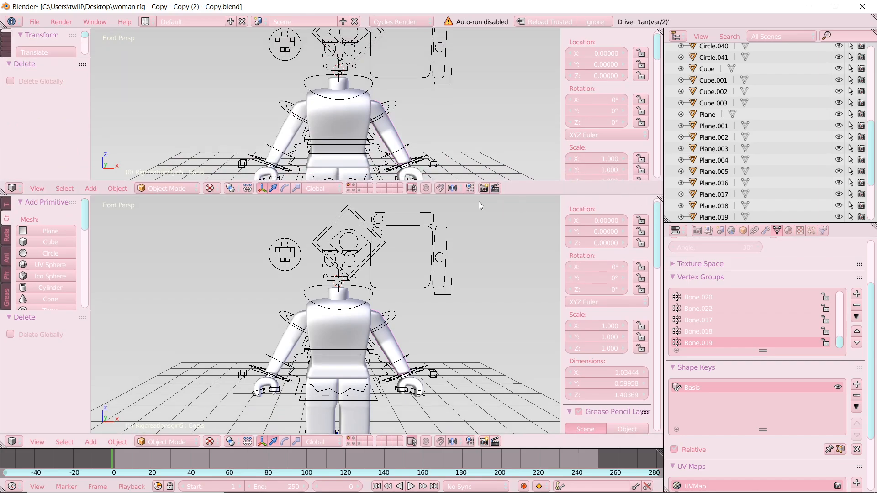
click(12, 188)
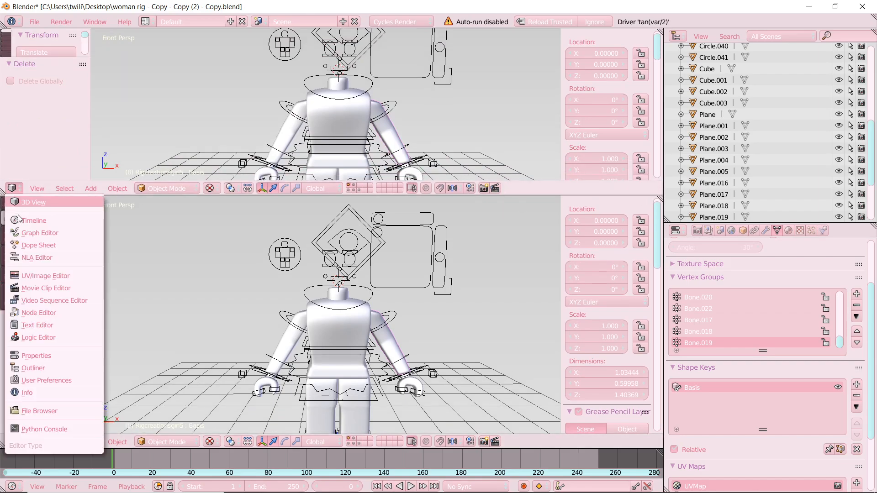
click(38, 312)
Load Cloudiibear552Tex.png from the Desktop's YT & GFX/GFX STUFF folder into the Image Texture node feeding the body's diffuse color
scroll(515, 127, up, 4)
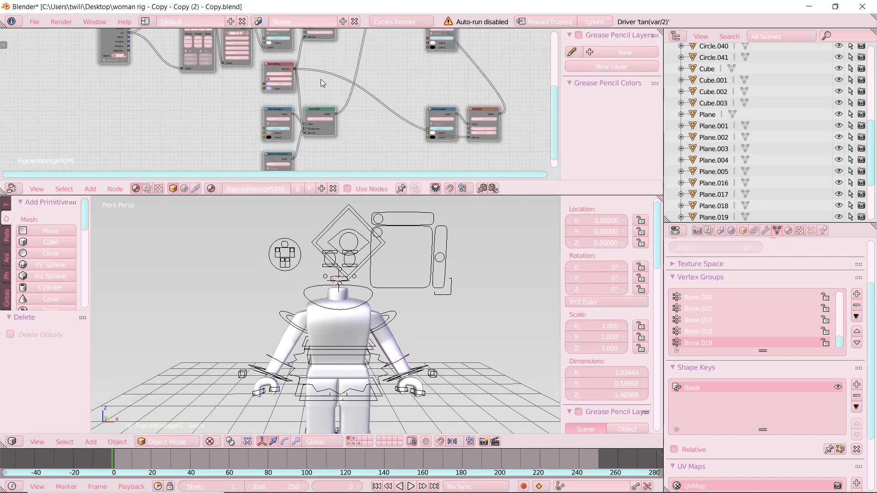
drag(555, 123, 554, 97)
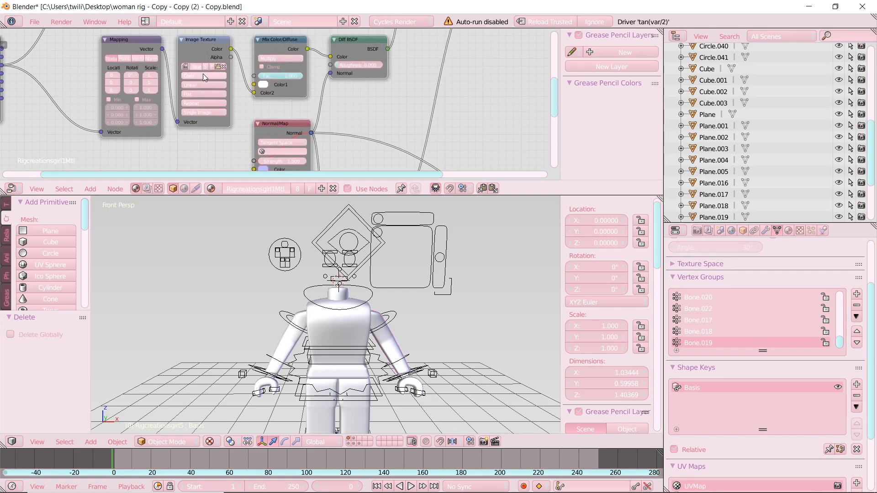
scroll(206, 73, up, 5)
drag(334, 174, 300, 175)
scroll(255, 129, up, 2)
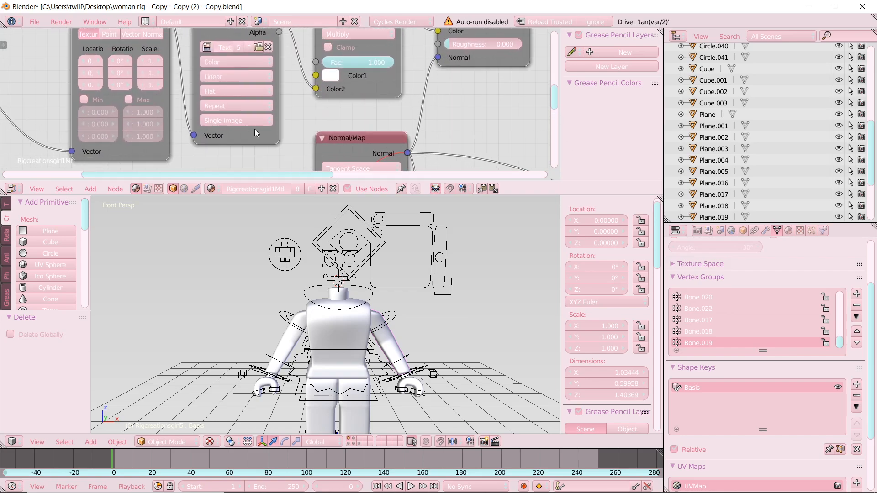
drag(559, 105, 555, 95)
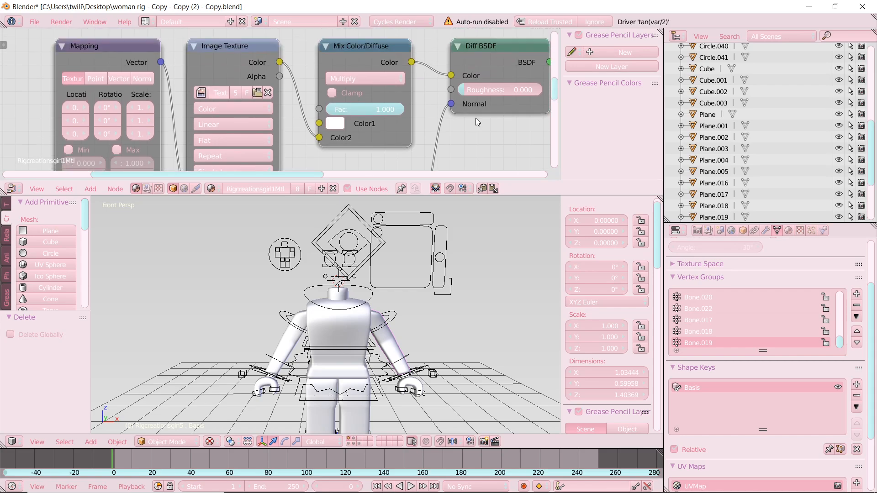
click(256, 92)
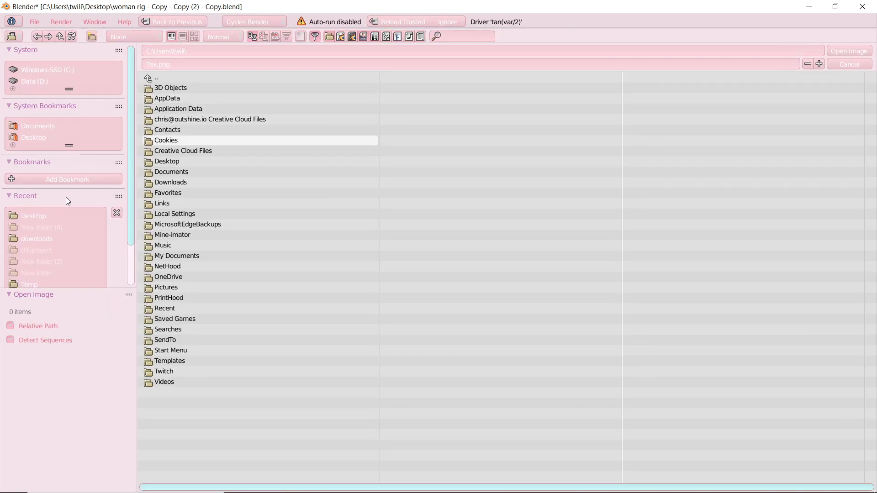
click(57, 214)
click(168, 108)
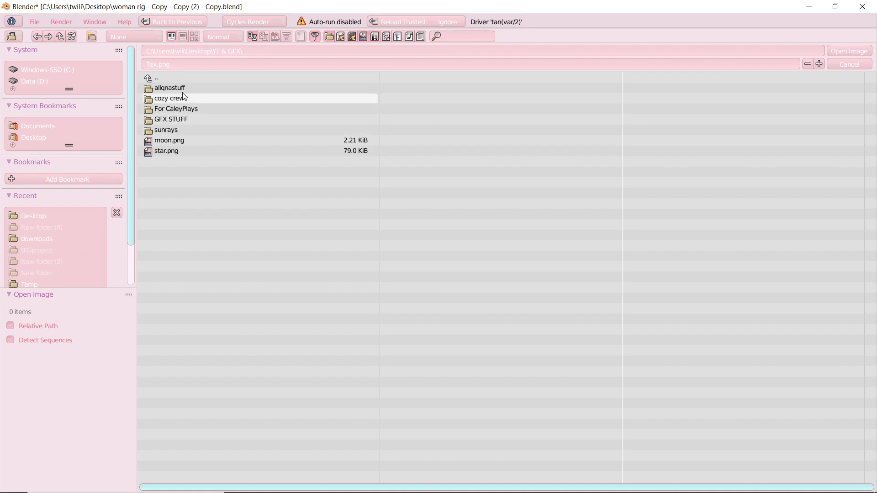
click(184, 120)
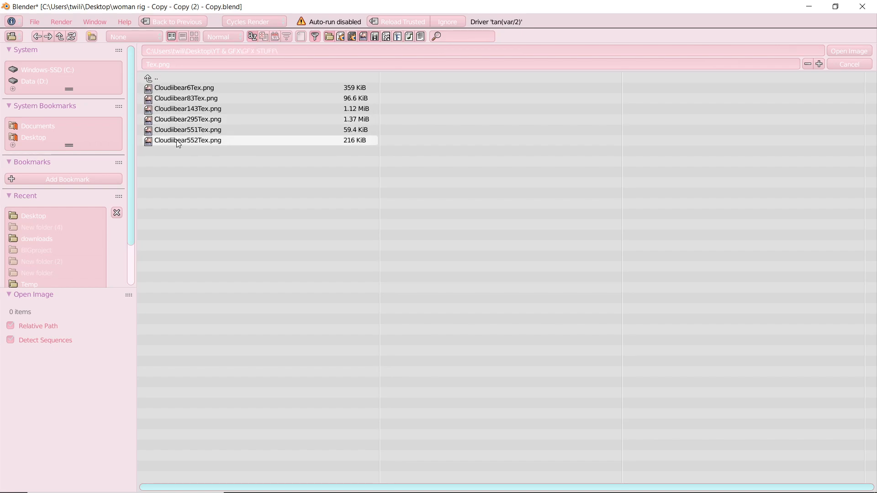
double_click(347, 143)
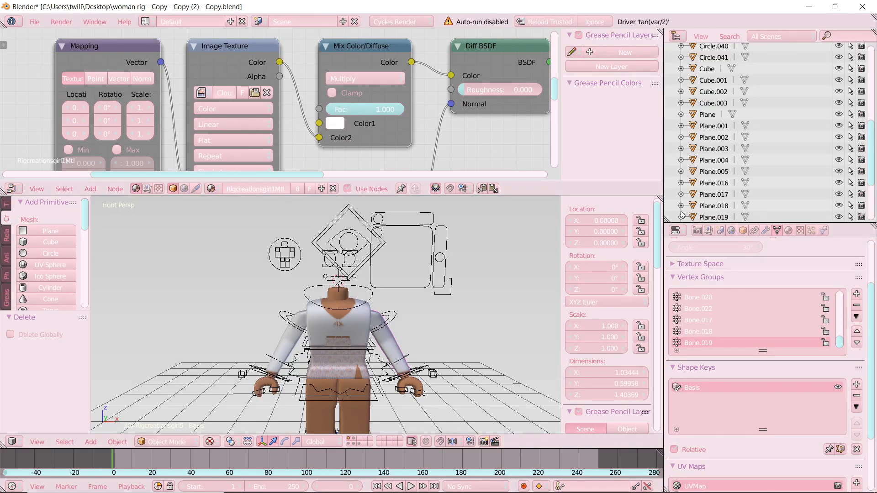
Merge the Node Editor area back into a single full-size 3D view
drag(662, 193, 649, 79)
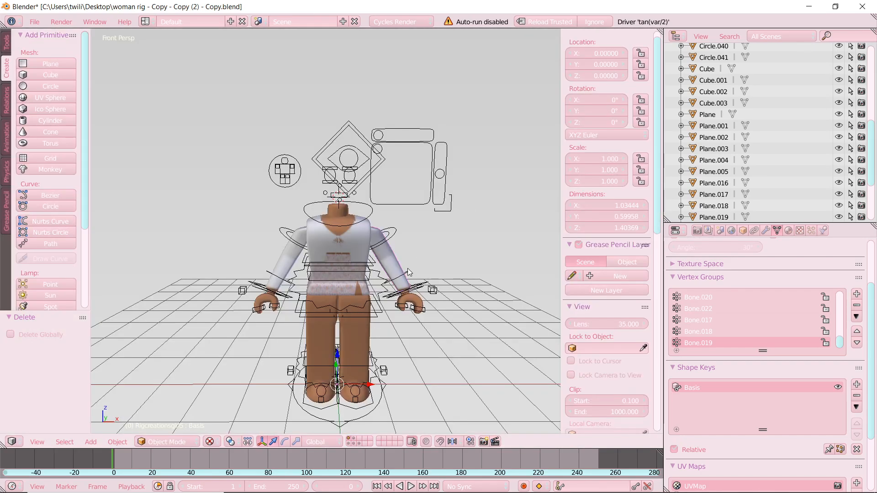
key(shift+f)
key(s)
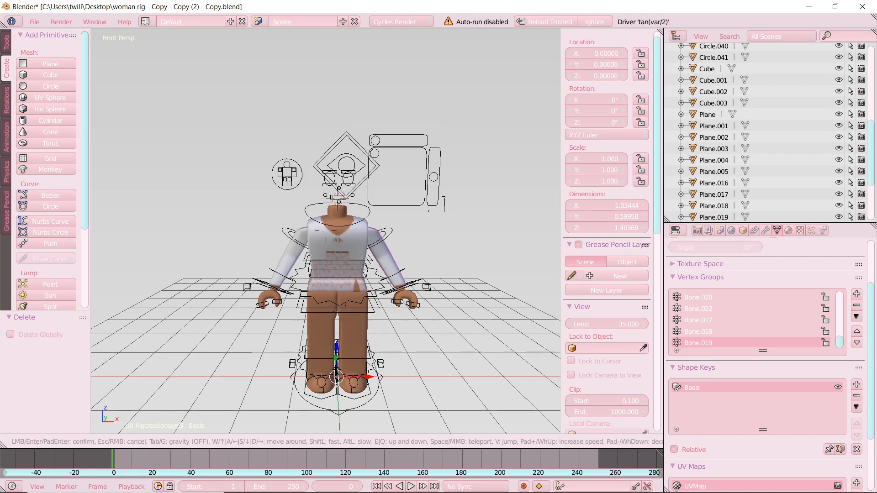
click(325, 232)
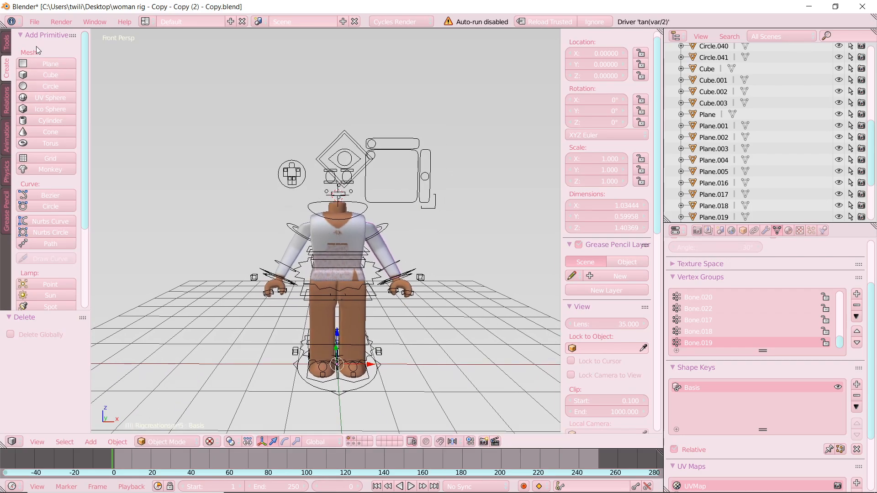
Import the Wavefront file DogFerrisWheelDOG.obj from the YT & GFX/GFX STUFF folder
click(35, 22)
mouse_move(59, 239)
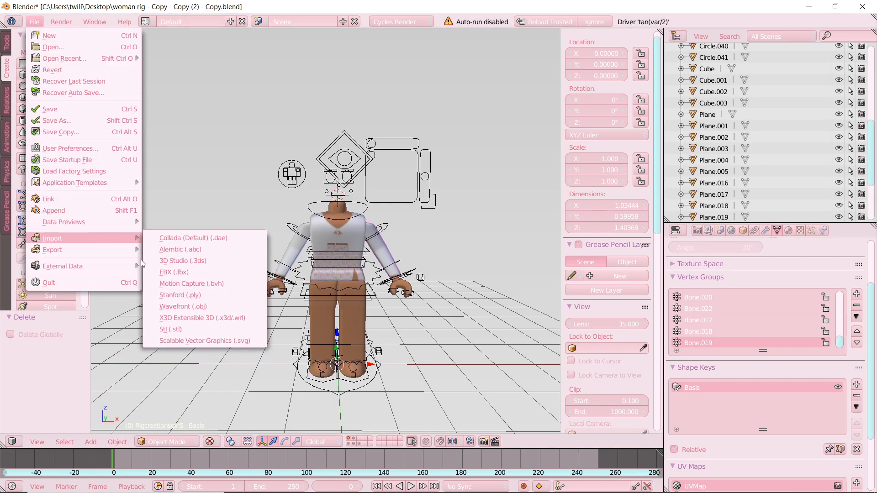
click(160, 306)
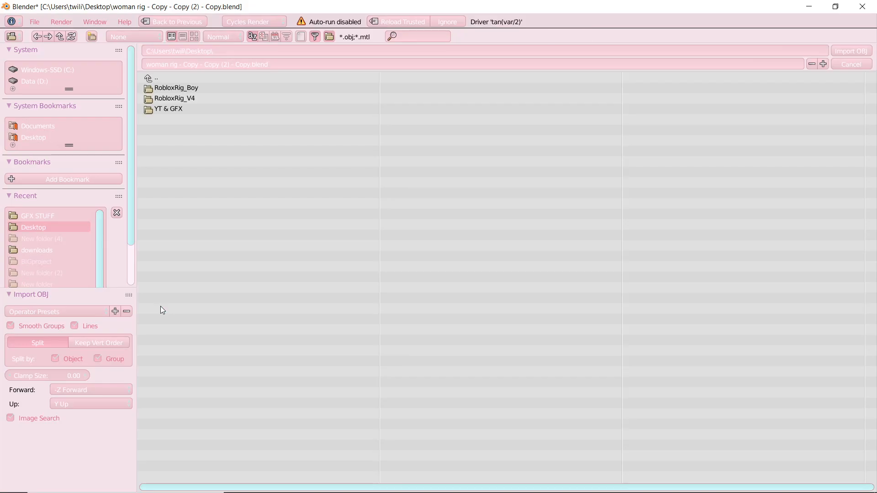
click(185, 110)
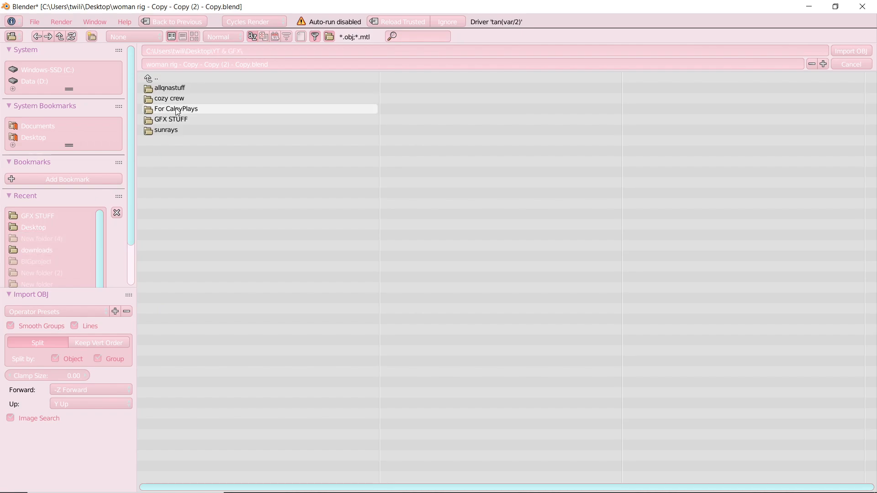
click(181, 120)
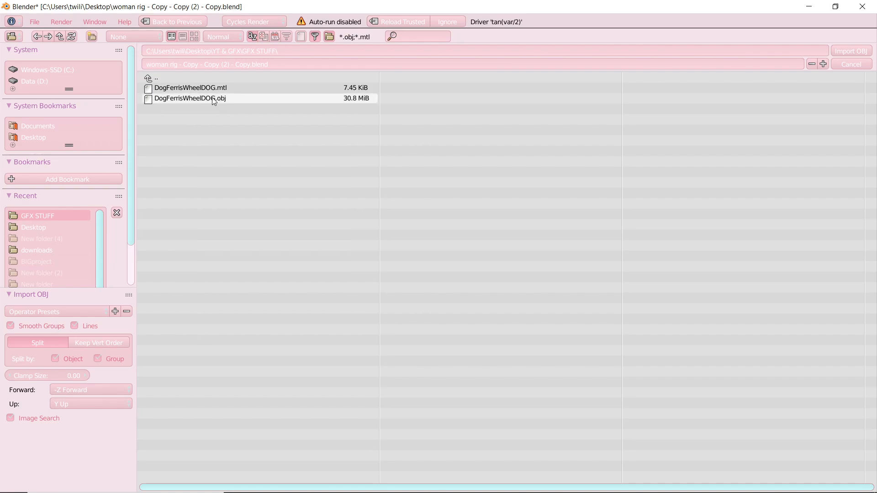
double_click(233, 102)
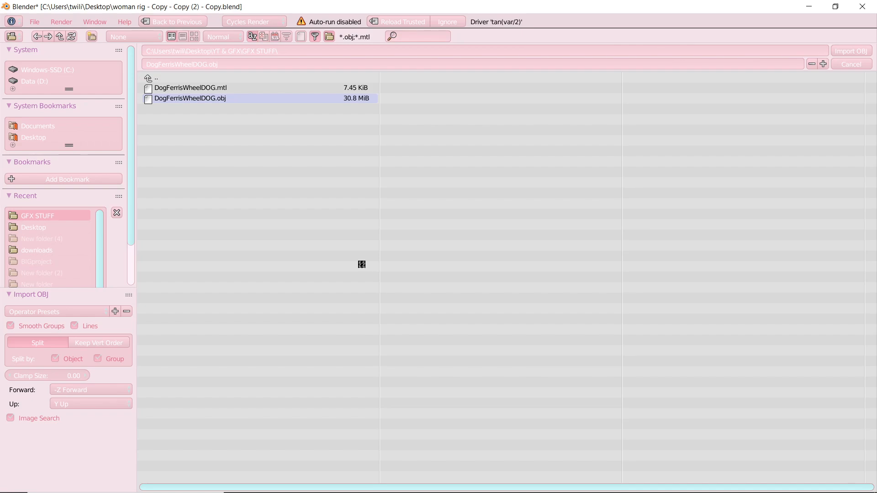
key(Escape)
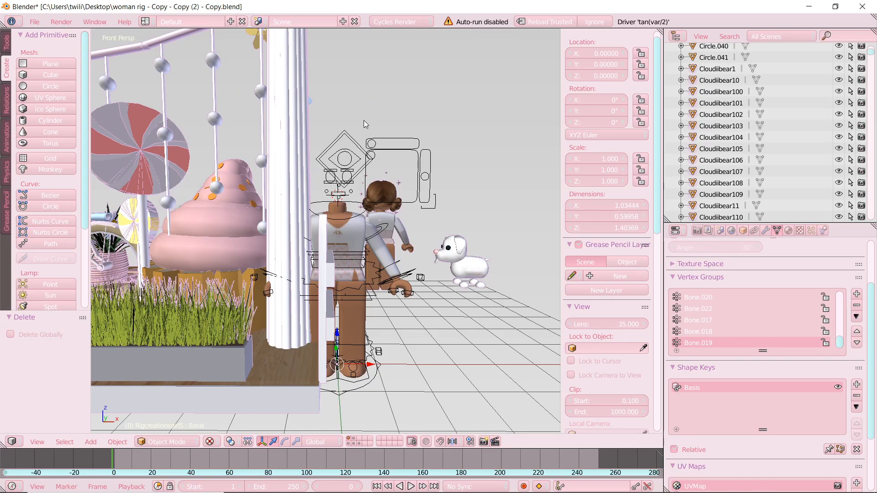
Move the imported models about -2.274 along the X axis
key(shift+f)
key(s)
key(d)
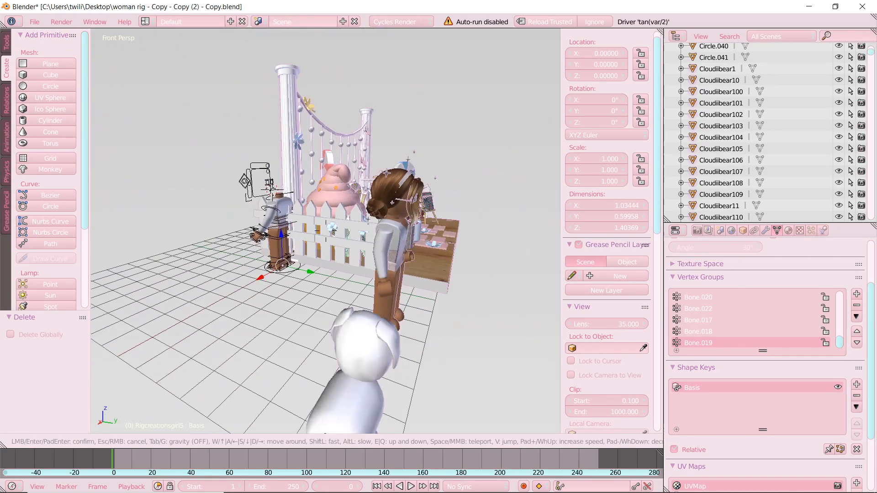
key(s)
click(326, 232)
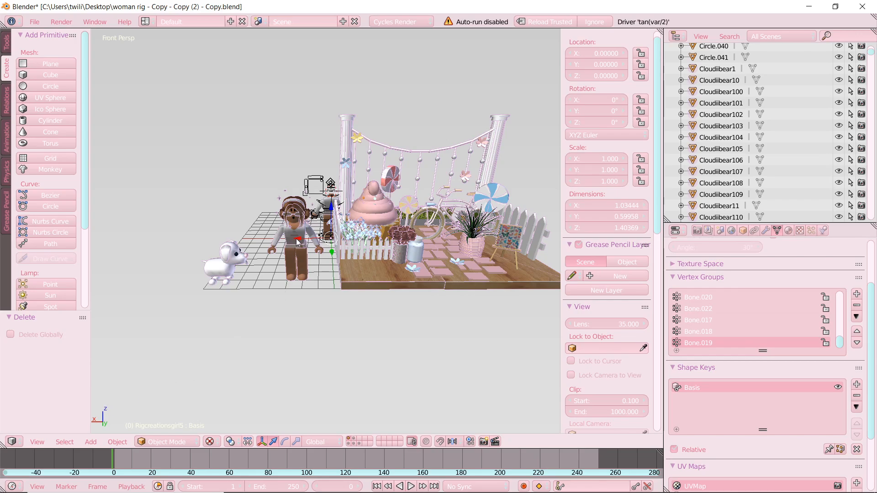
drag(300, 242, 324, 240)
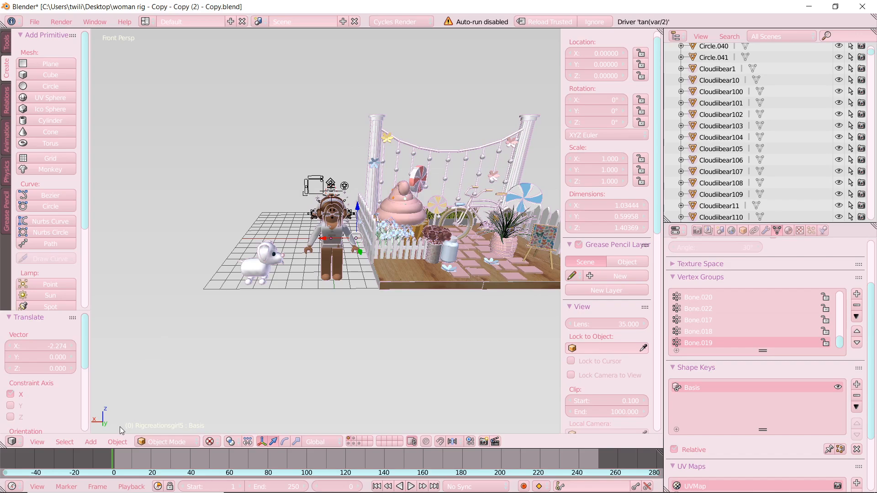
Set the imported models' origins with Origin to Geometry
click(117, 443)
mouse_move(146, 390)
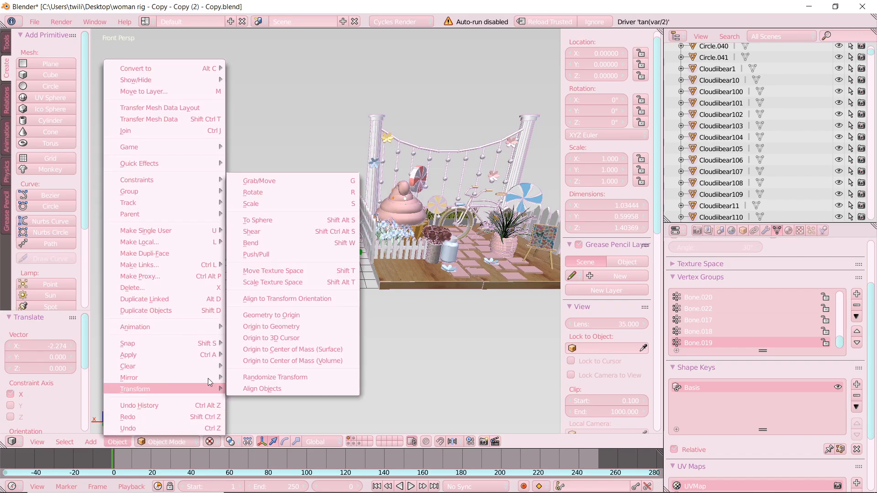
click(281, 327)
Move the imported models about -4.578 along the Y axis
key(shift+f)
key(w)
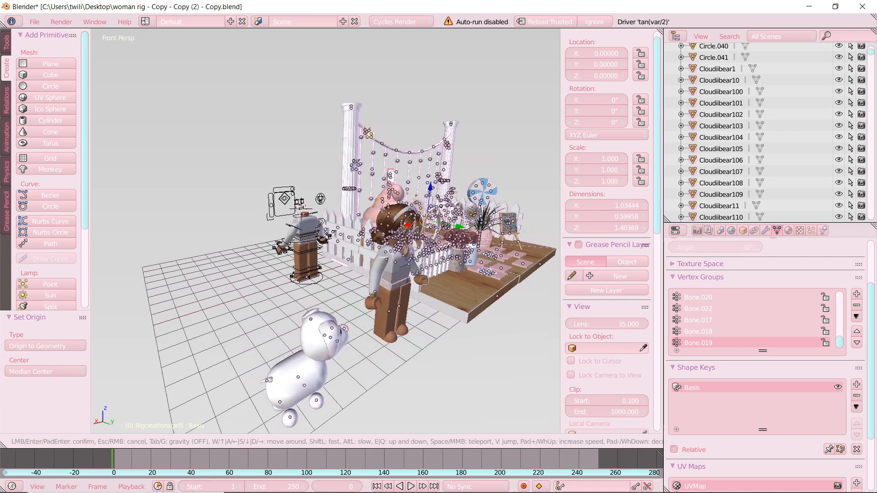
click(413, 205)
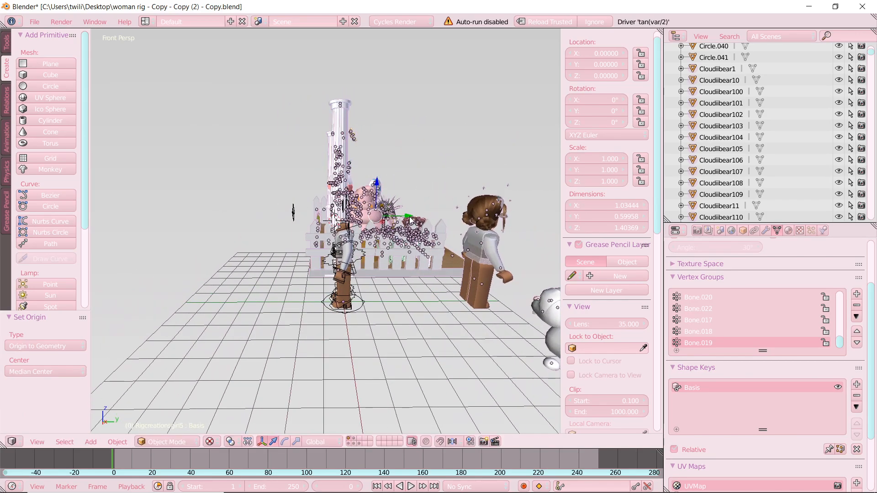
drag(409, 218, 357, 222)
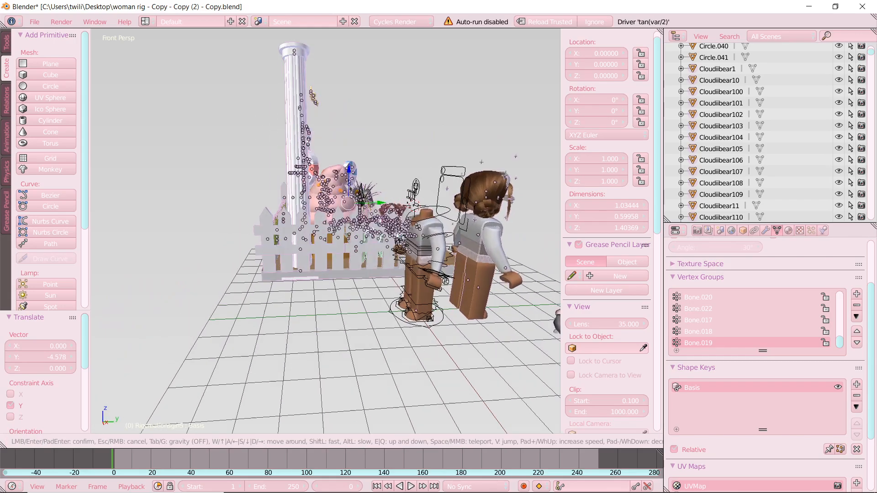
key(shift+f)
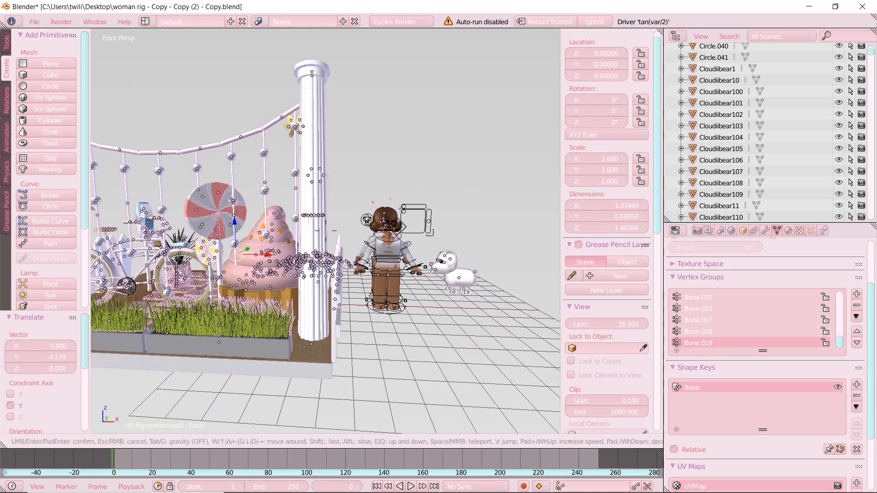
Lower the imported models about -0.124 along the Z axis
key(w)
key(d)
click(327, 235)
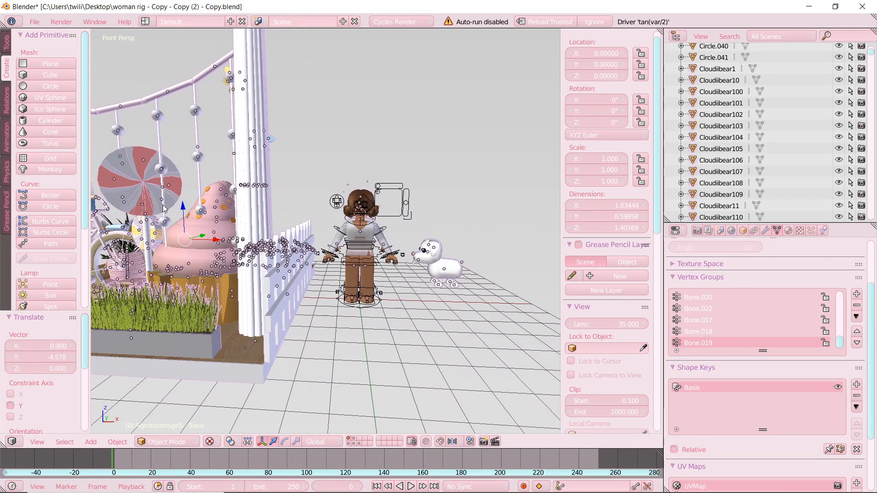
drag(185, 212, 186, 214)
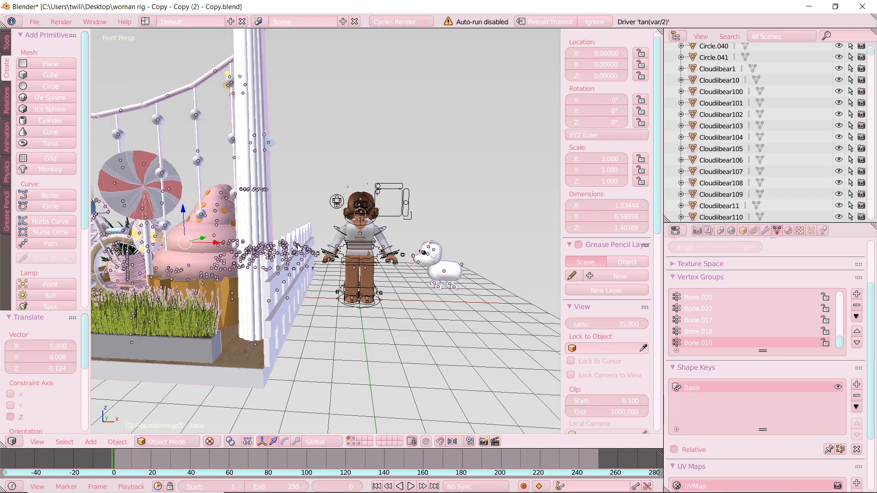
Select the imported avatar's hair and the star accessory surrounding its head
key(shift+f)
key(w)
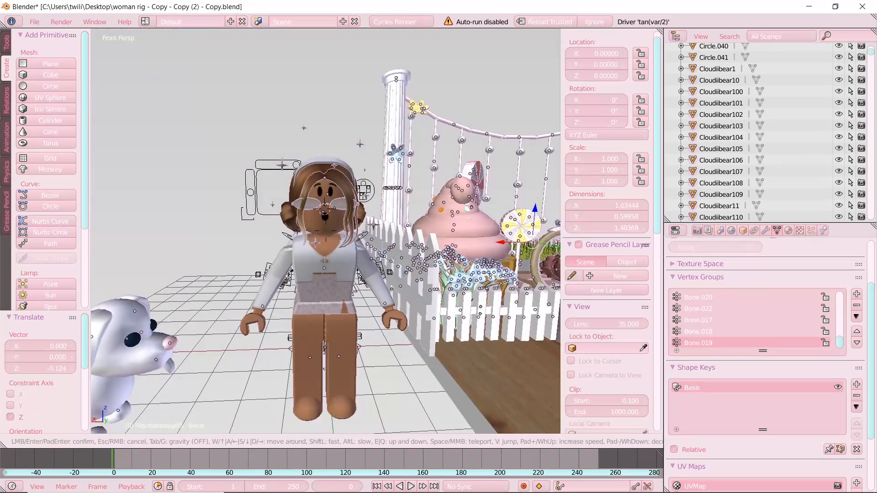
key(a)
key(w)
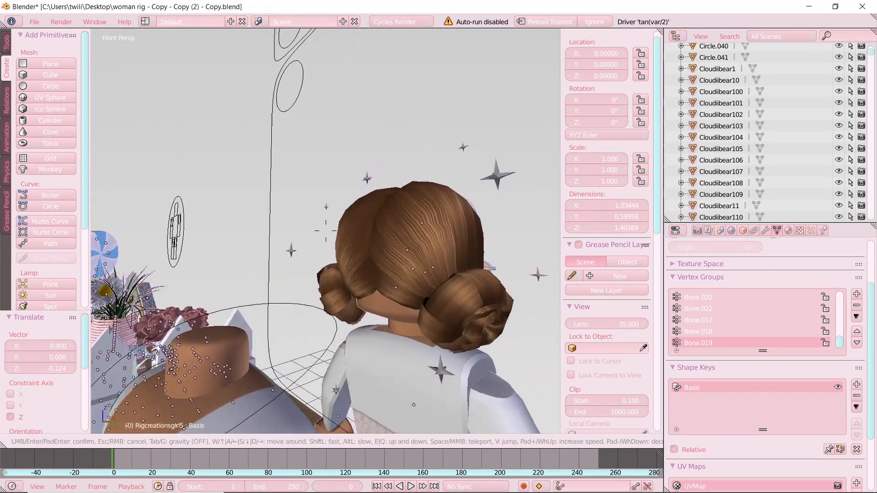
key(w)
click(326, 187)
right_click(326, 187)
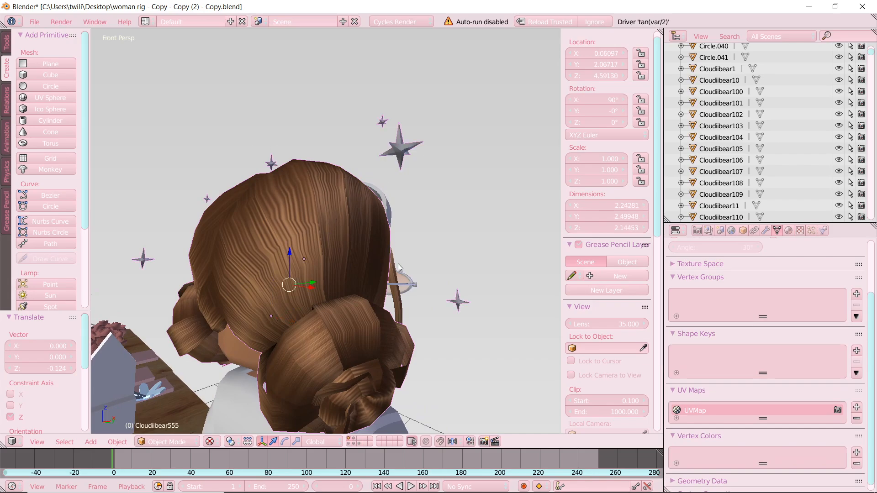
Add the imported avatar's glasses and head to the selection
key(shift+f)
key(w)
key(d)
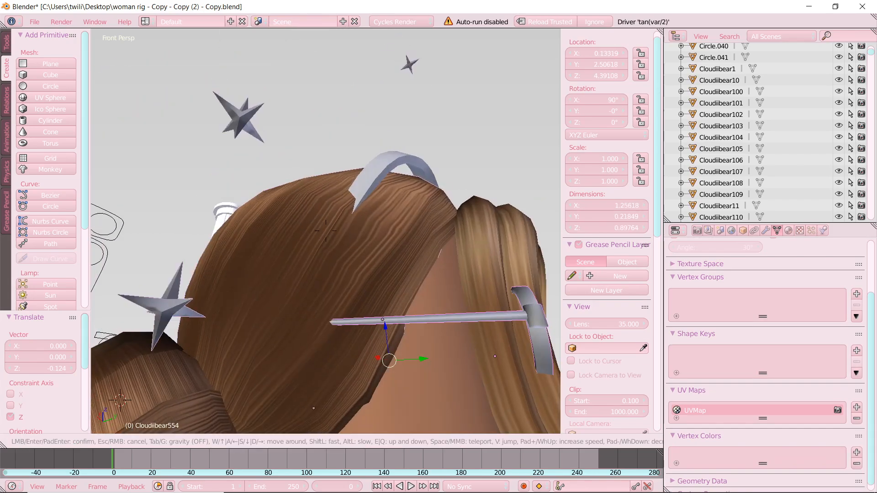
click(385, 155)
right_click(399, 387)
key(shift+f)
key(s)
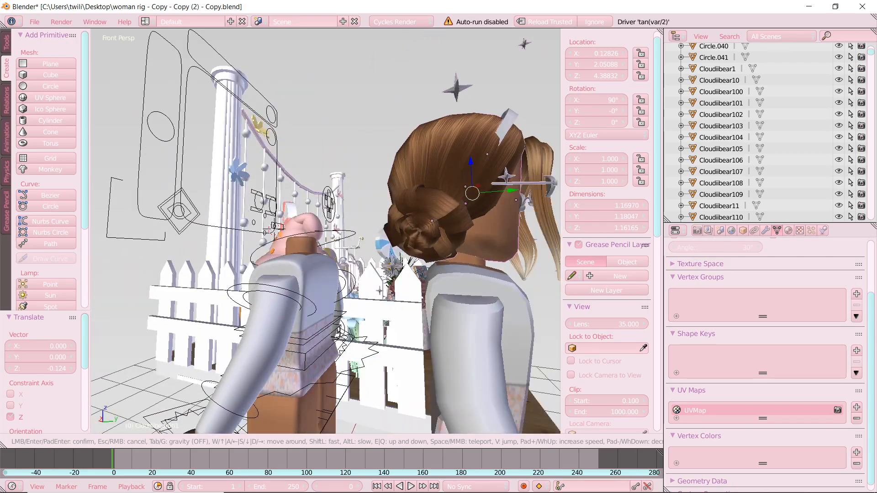
key(a)
key(w)
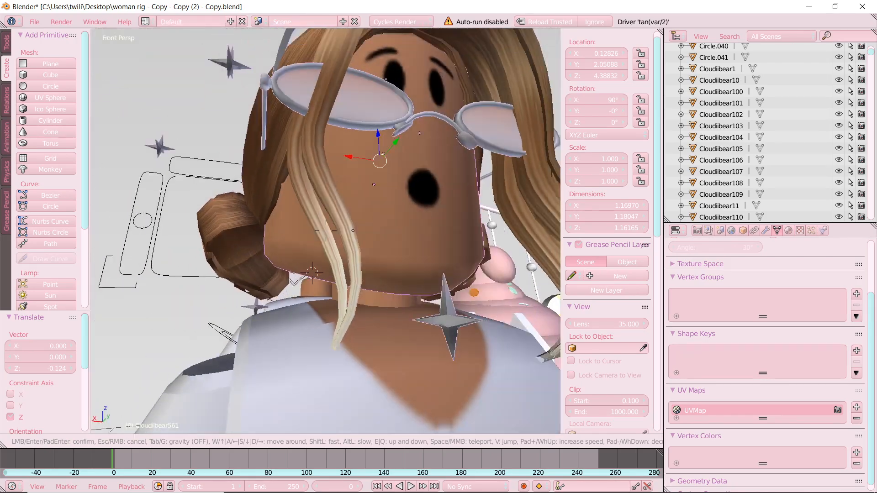
click(359, 142)
Try to move the selected head parts about -2.402 along the Y axis
key(shift+f)
key(s)
key(a)
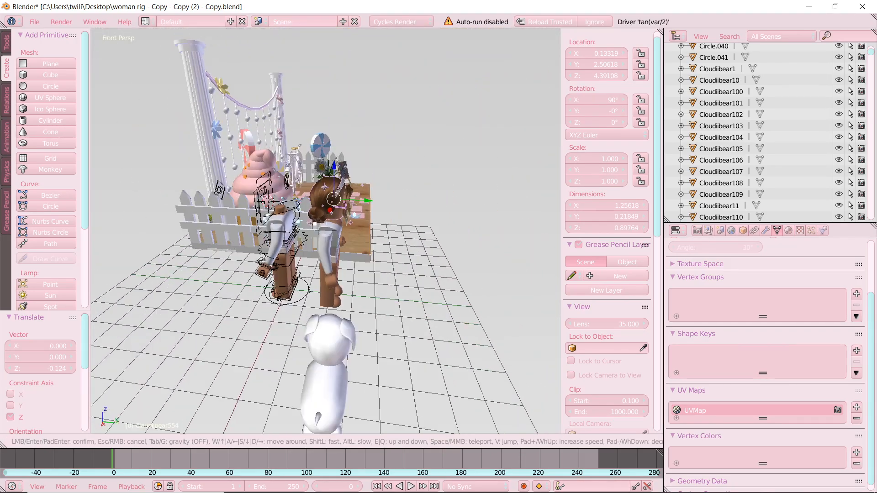
click(336, 207)
drag(350, 203, 292, 201)
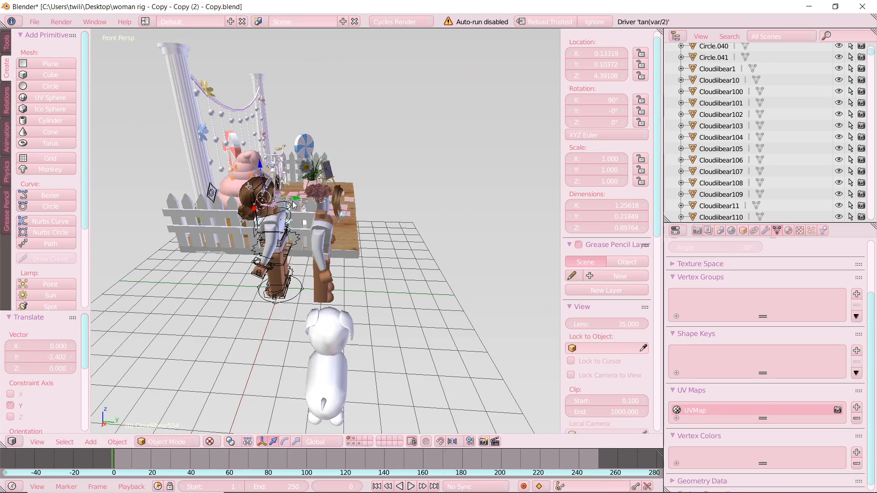
key(ctrl+z)
Add the front hair strands to the selection and move the head parts about -1.875 along the Y axis
key(shift+f)
key(w)
click(327, 234)
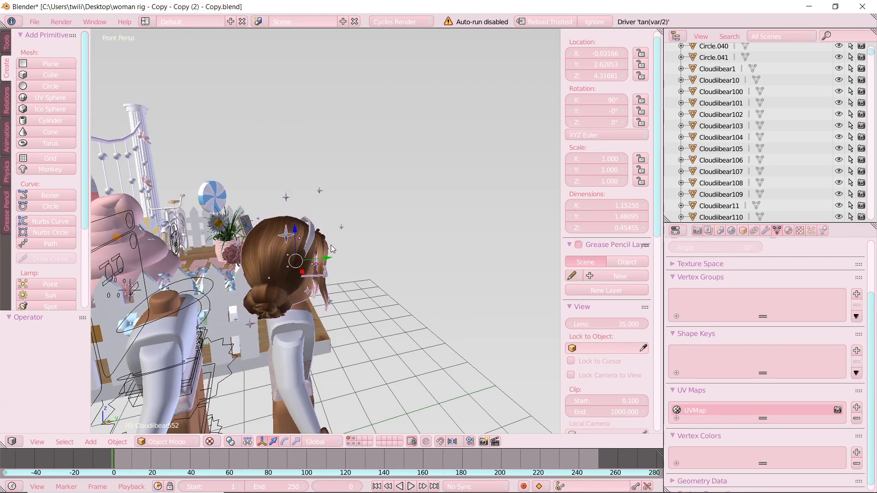
drag(327, 263, 219, 265)
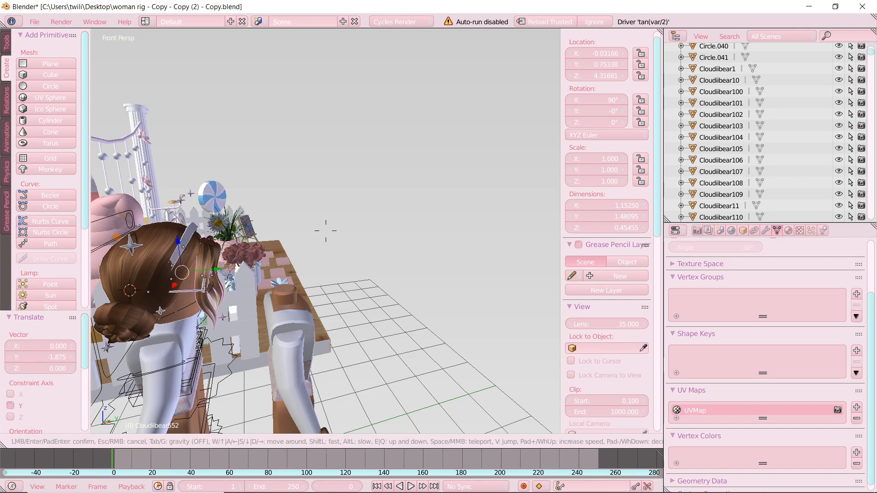
Shift the head parts about -0.146 along the X axis and rotate them about 182° around the Z axis
key(shift+f)
key(a)
click(327, 232)
drag(401, 237, 391, 238)
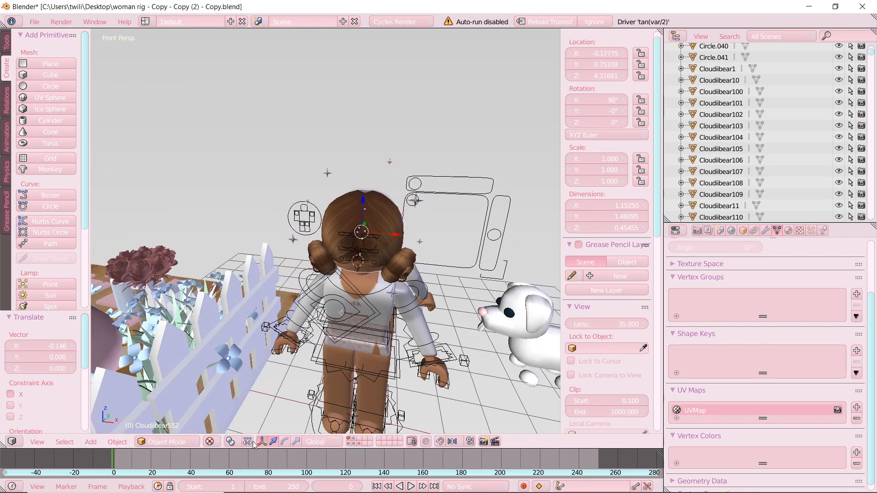
click(284, 442)
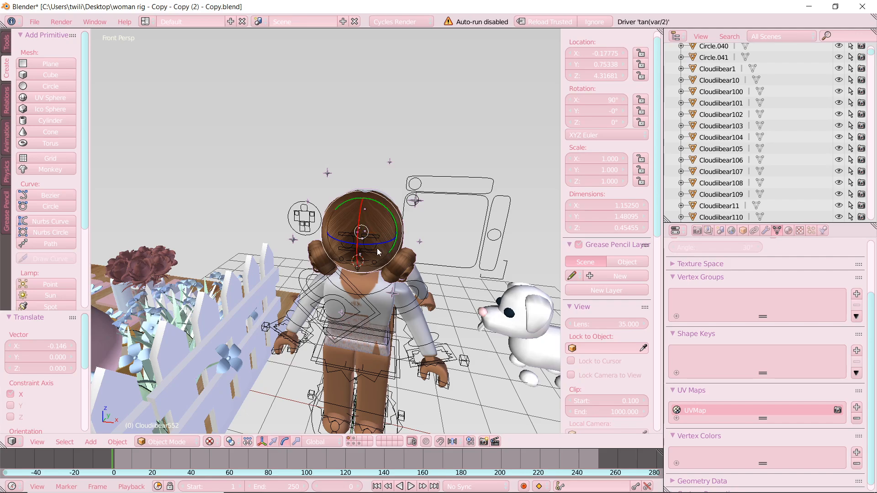
drag(379, 249, 273, 205)
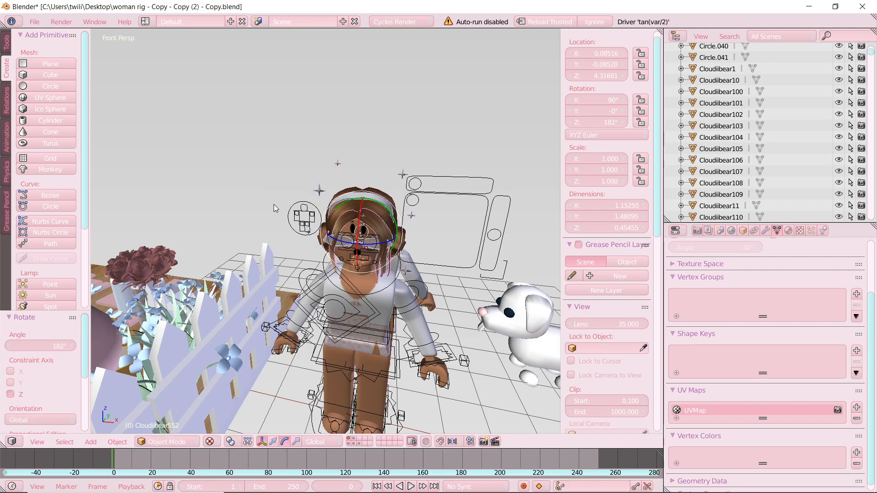
Fit the head parts onto the rig by moving them about -0.704 along Y, 0.114 along X and 0.117 along Z
click(273, 442)
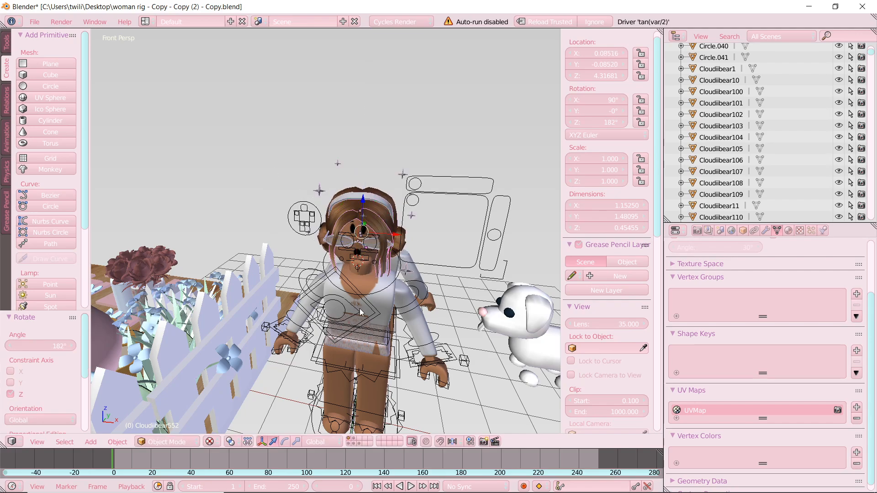
middle_drag(361, 338, 264, 239)
drag(264, 237, 202, 237)
key(shift+f)
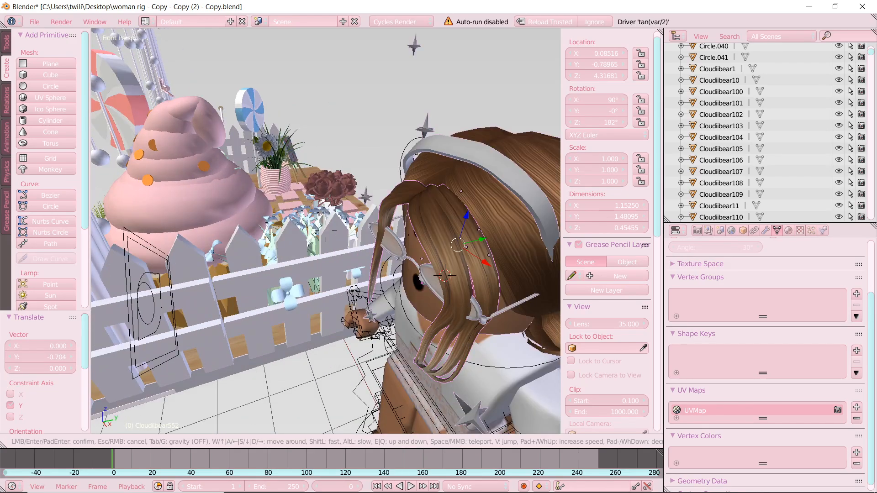
click(326, 230)
drag(352, 188, 361, 189)
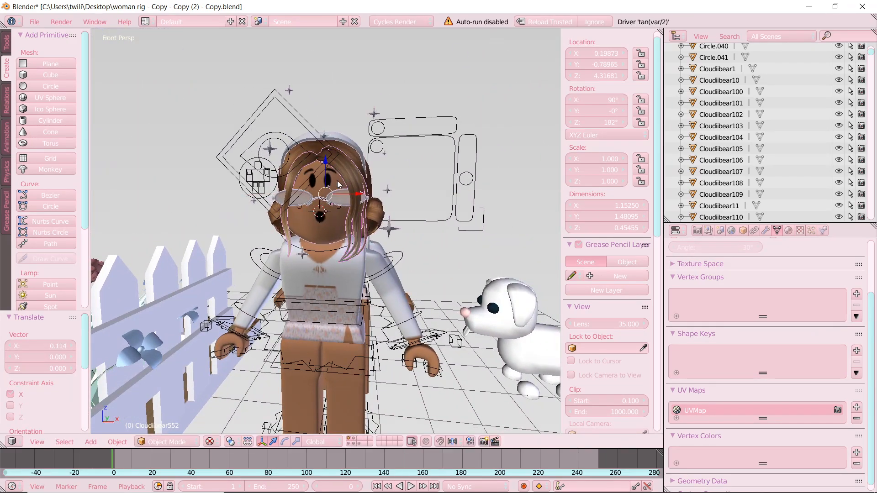
drag(327, 162, 328, 156)
Deselect everything and examine how the head parts fit on the rig's body
key(shift+f)
key(s)
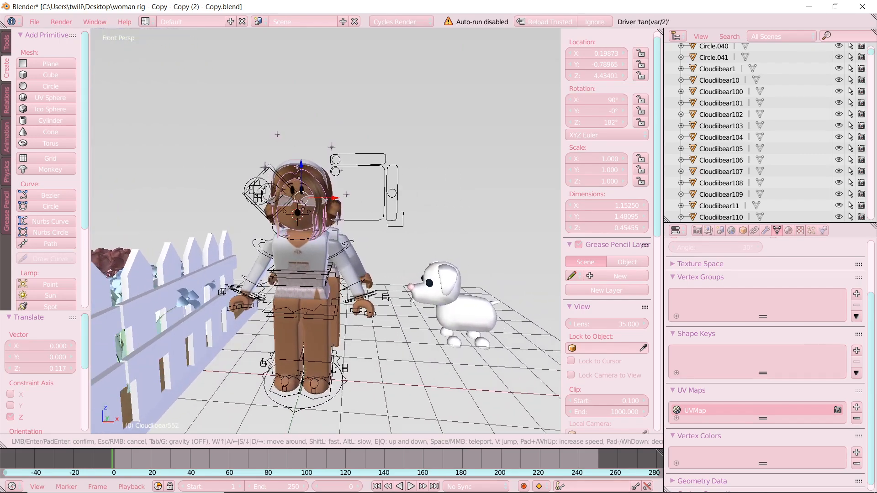
click(306, 196)
key(a)
key(shift+f)
key(a)
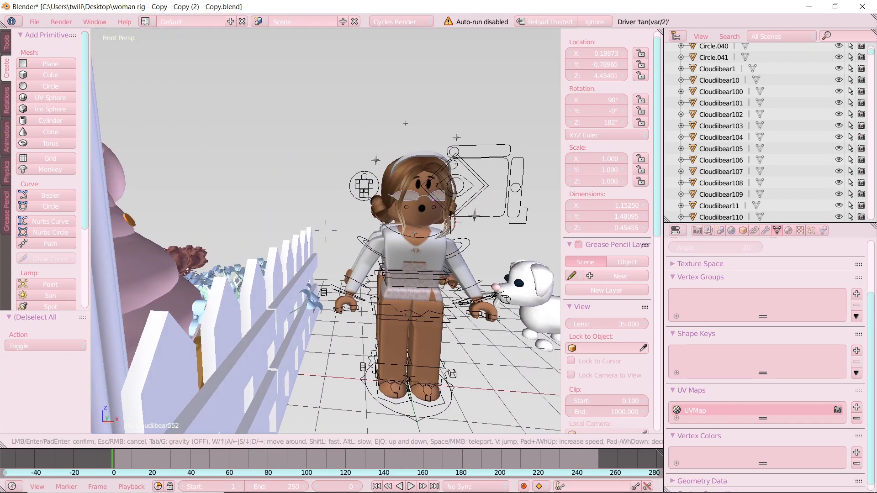
key(d)
click(325, 230)
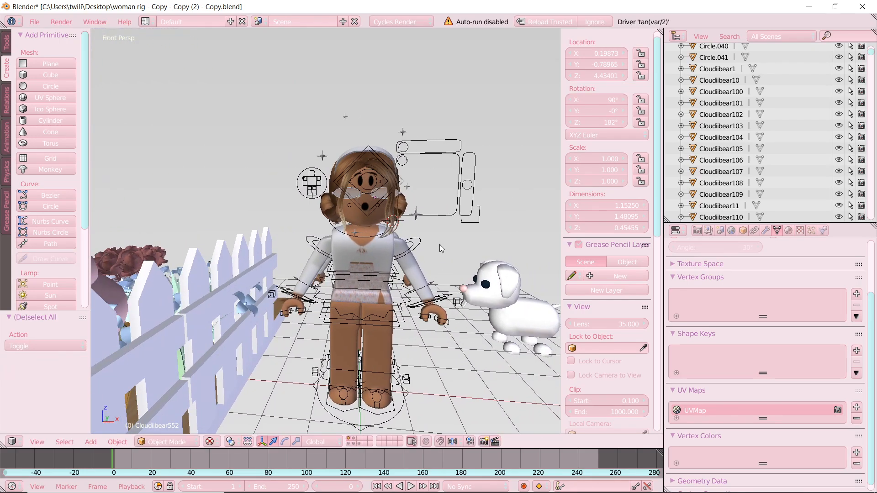
right_click(421, 250)
key(ctrl+z)
key(ctrl+z)
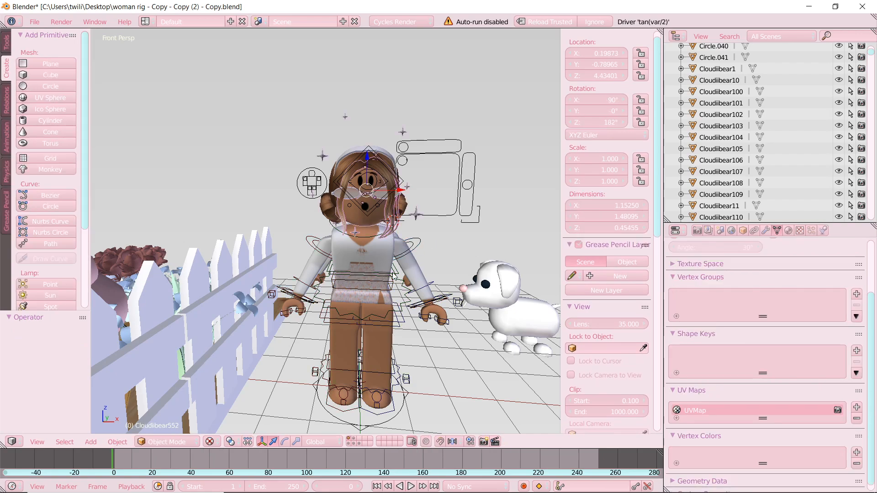
Rotate the rig's upper-arm bone nearest the dog about 19.4° around the Y axis, and back by about -21.6°
right_click(419, 245)
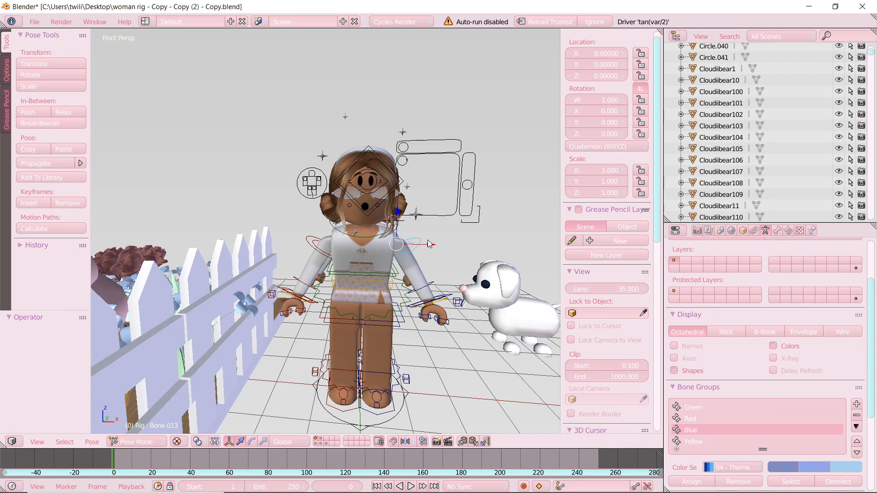
click(252, 442)
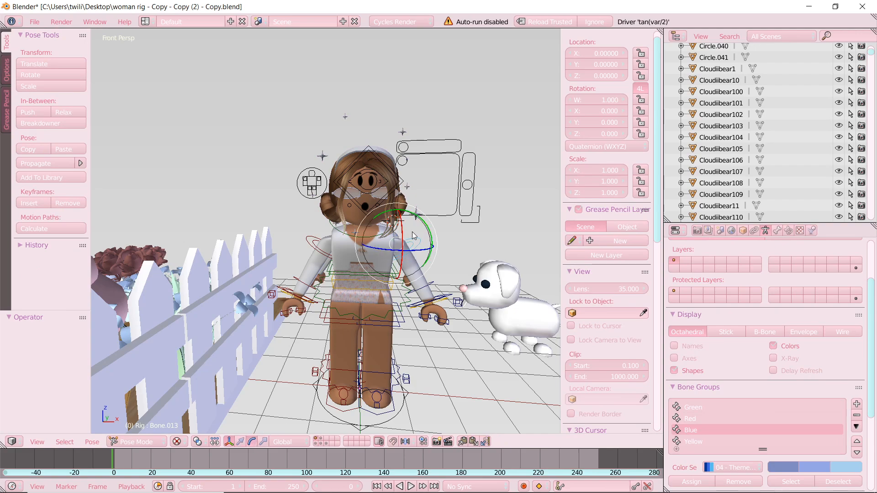
drag(430, 234, 440, 275)
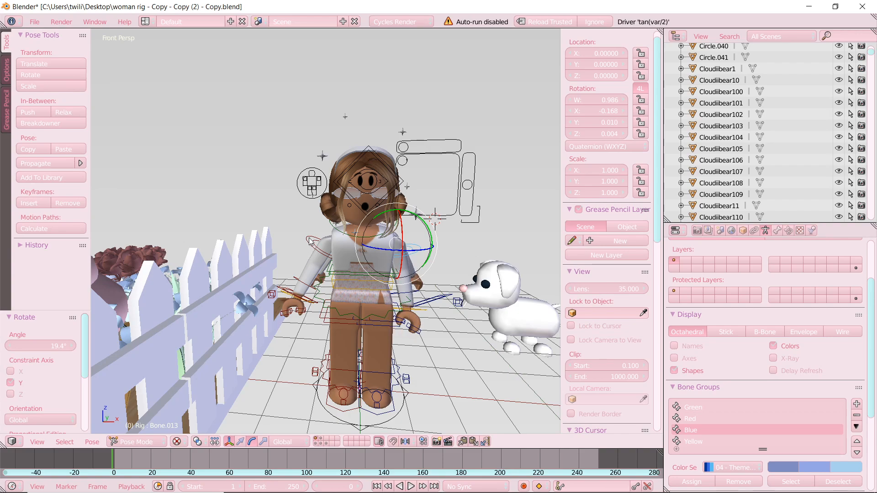
key(r)
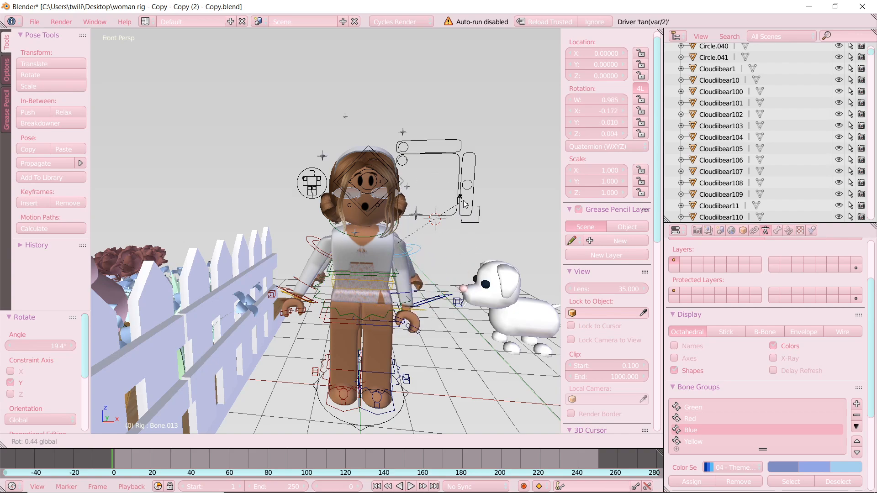
click(437, 183)
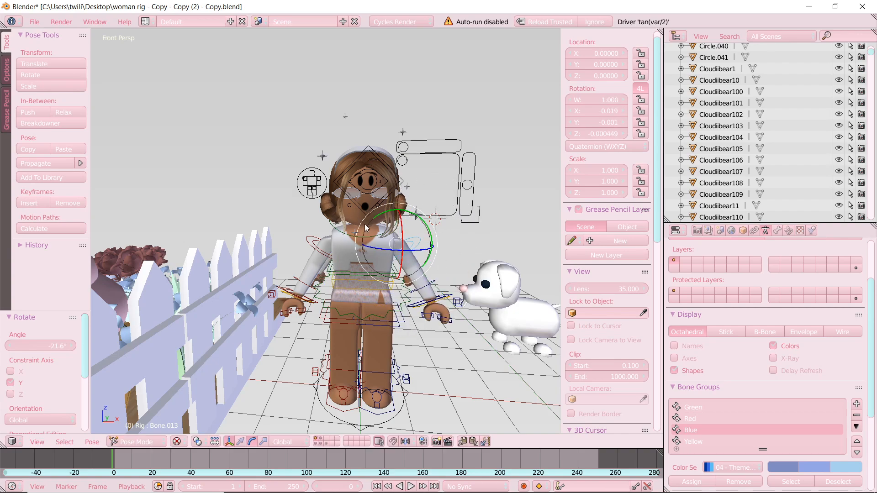
Rotate the upper-arm bone on the dog's side about 25.6° around the Y axis
key(shift+f)
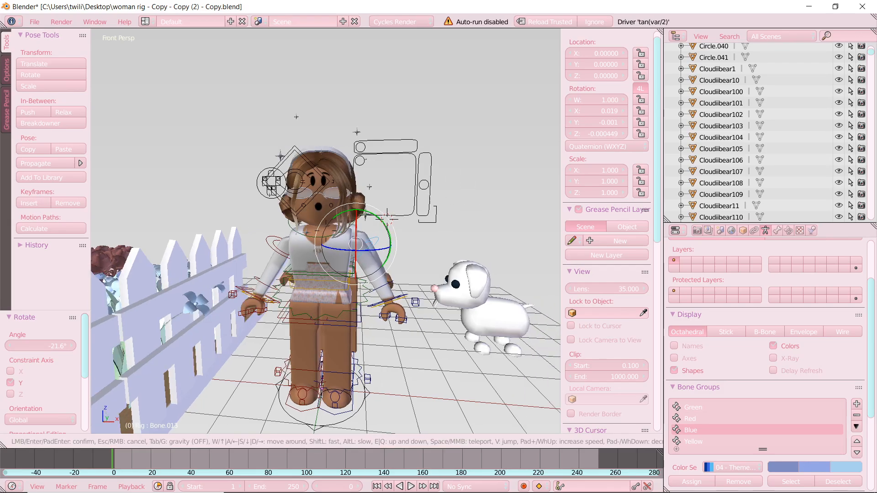
key(s)
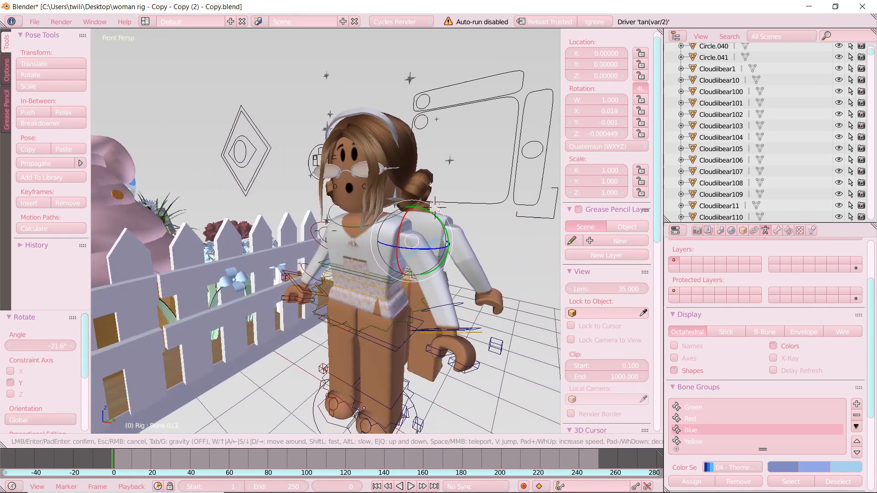
key(a)
key(w)
key(d)
key(a)
click(433, 284)
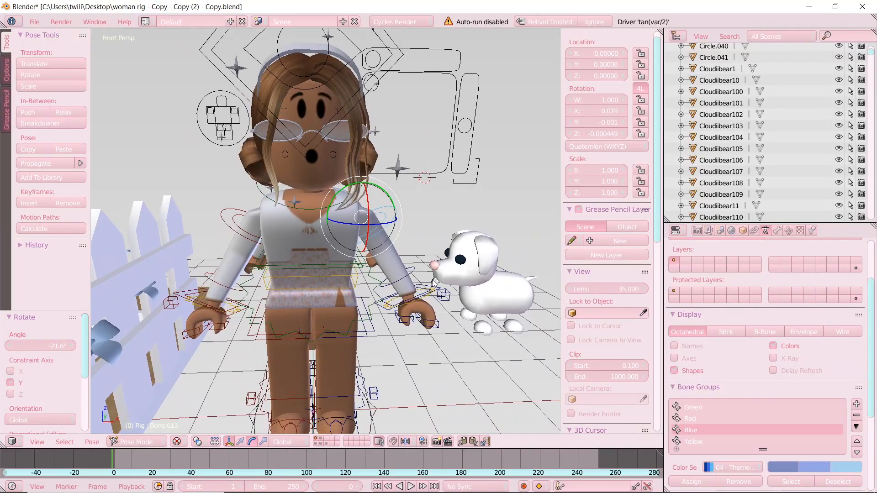
drag(383, 194, 392, 201)
Bend the dog-side forearm upward and rotate its upper-arm bone about -44.1° around X and 7.93° around Z
right_click(389, 287)
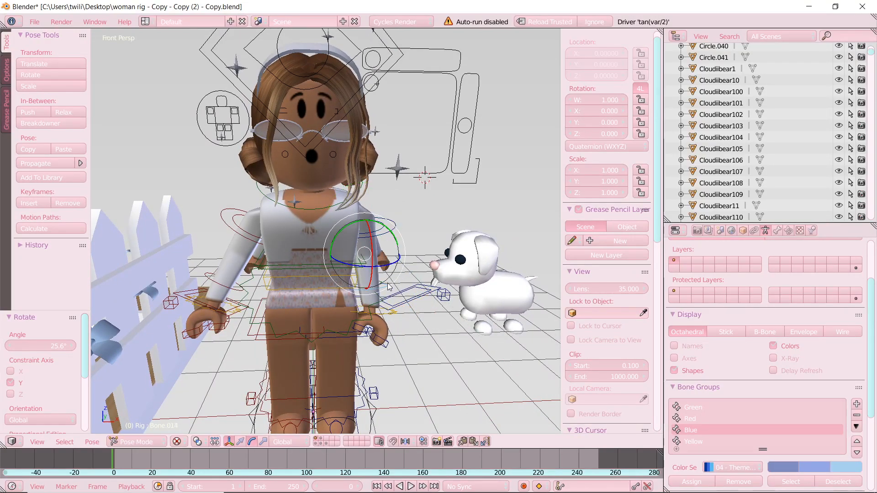
drag(370, 246, 317, 219)
right_click(396, 231)
drag(366, 197, 342, 186)
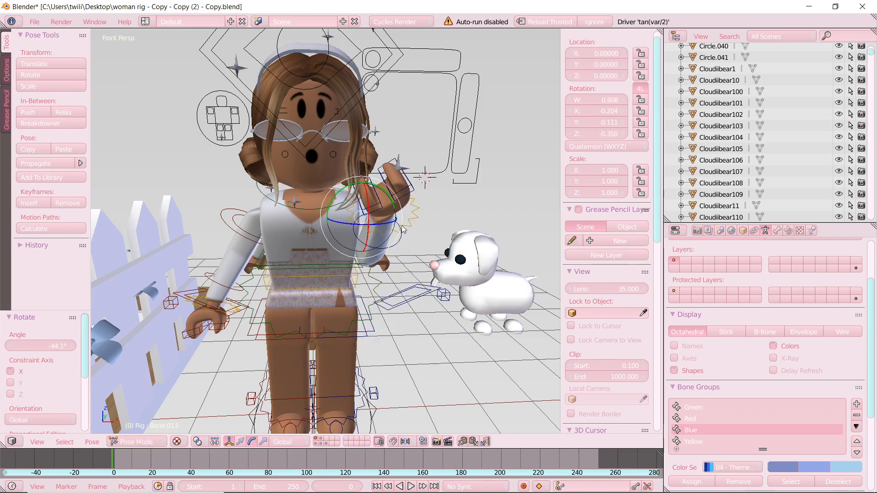
drag(392, 221, 396, 219)
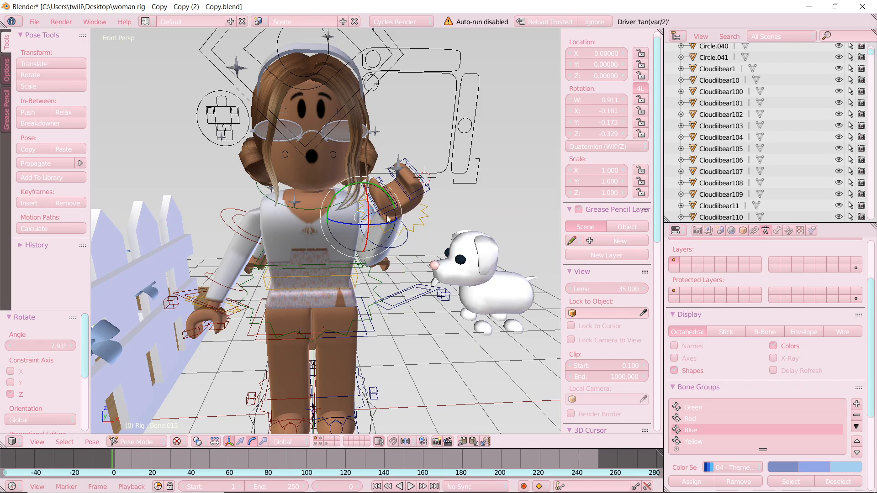
Rotate the fence-side thigh bone about -91.5° around the X axis
middle_drag(387, 219, 326, 234)
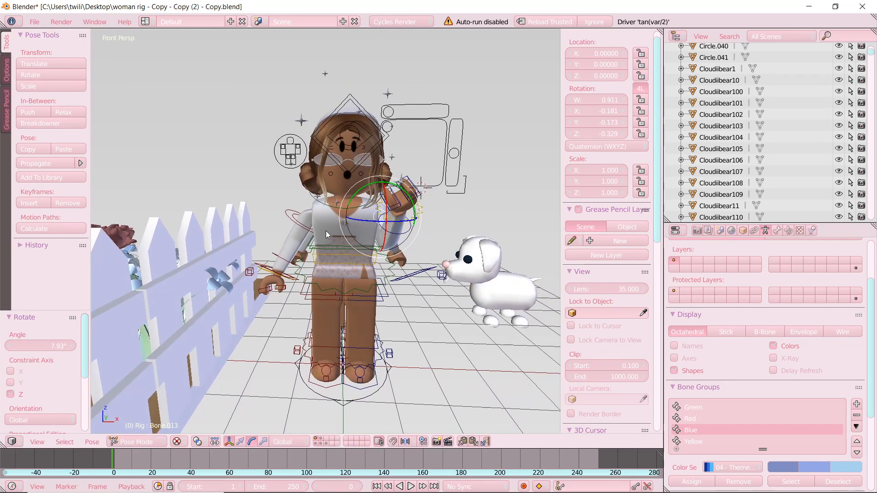
right_click(321, 301)
drag(330, 325, 445, 356)
middle_drag(445, 356, 347, 338)
key(shift+f)
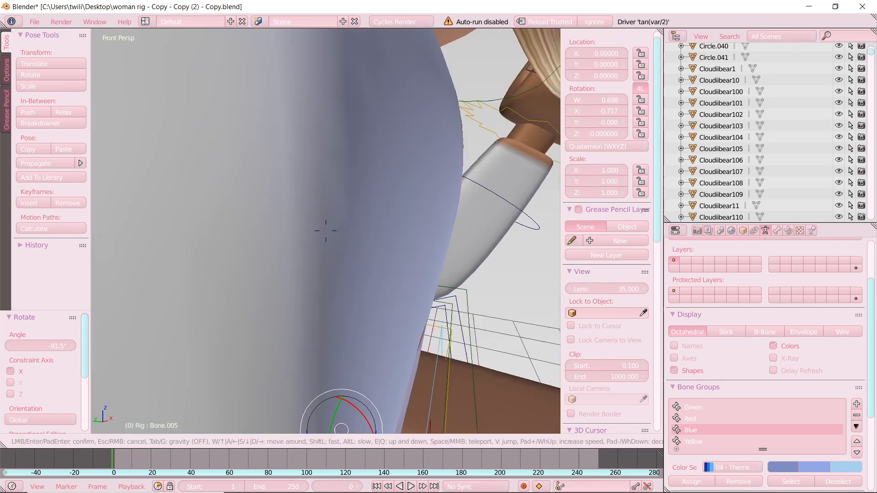
Rotate the rig's thigh bones to bring one leg across the other, with a last turn of about 9.27°
key(s)
click(326, 231)
drag(202, 295, 226, 235)
right_click(330, 248)
drag(333, 275, 327, 326)
right_click(208, 293)
drag(204, 296, 177, 261)
key(shift+f)
key(d)
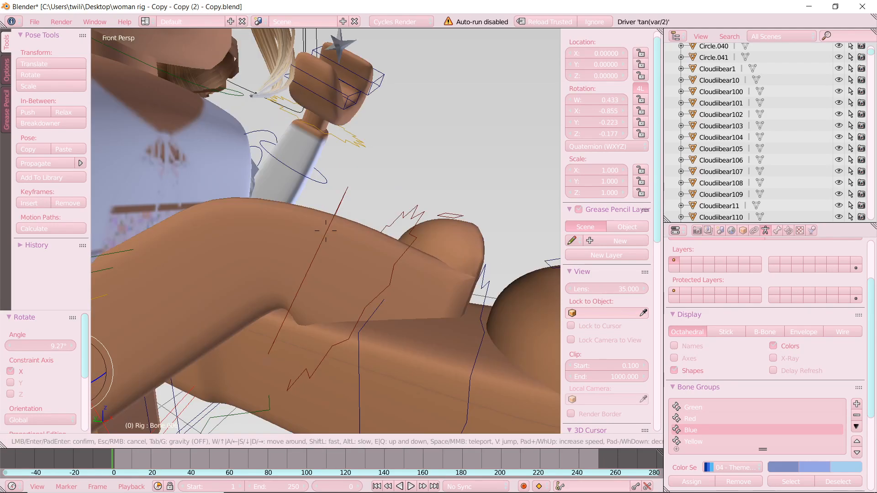
Bend the knee of the rig's front leg by rotating its lower-leg bone about 55.8°
click(325, 231)
right_click(337, 166)
drag(341, 105, 308, 120)
key(shift+f)
key(a)
key(s)
click(325, 231)
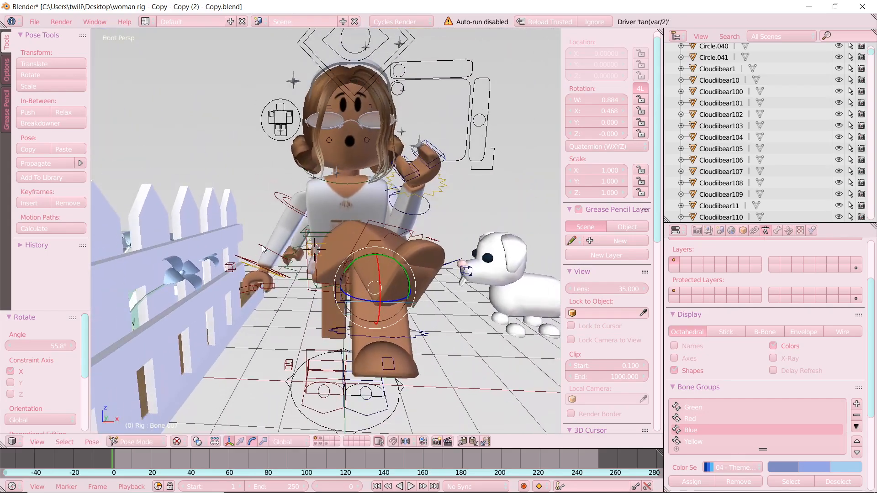
Rotate the fence-side arm's bones so the arm hangs beside the hip, with a last turn of about 96.9°
right_click(268, 232)
drag(265, 224, 257, 202)
key(shift+f)
key(w)
click(325, 232)
right_click(333, 183)
drag(354, 196, 333, 234)
Turn the fence-side hand bone and rotate that arm's forearm bone about -53.9°
right_click(315, 336)
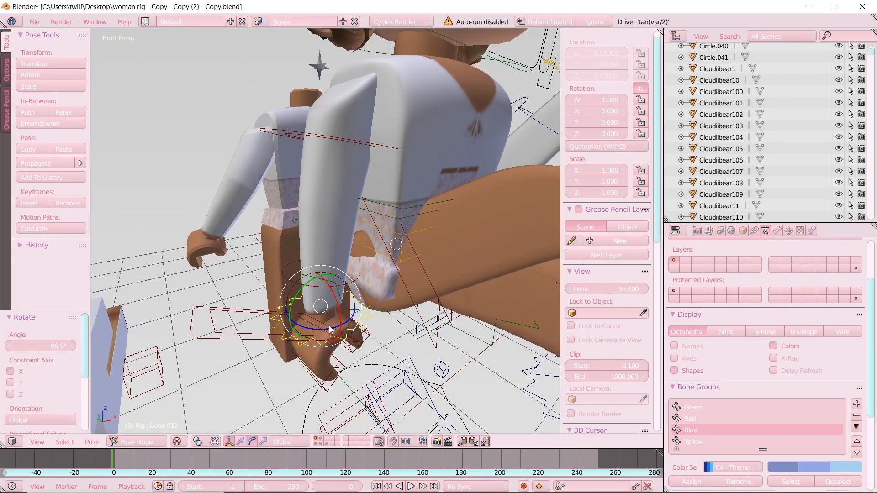
drag(304, 334, 320, 339)
key(shift+f)
click(326, 232)
right_click(293, 255)
right_click(305, 352)
drag(325, 252, 295, 248)
key(shift+f)
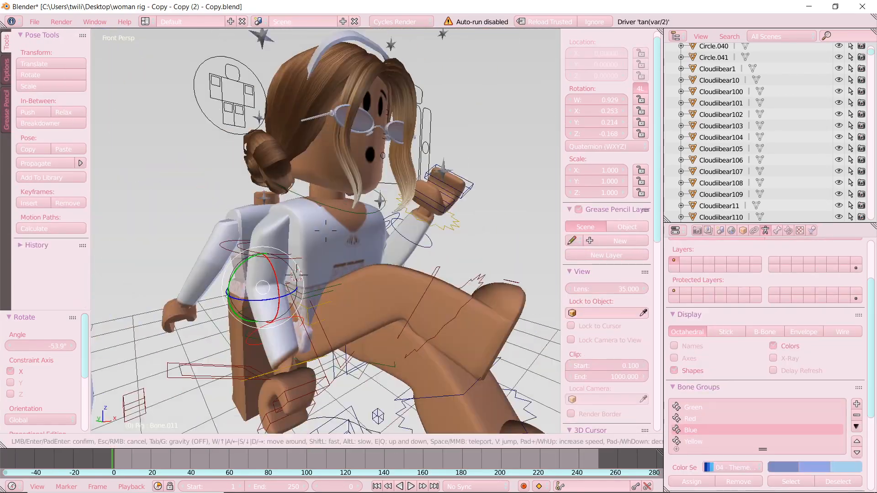
Select the posed rig together with its head and accessories and move them along the global X axis
click(326, 232)
right_click(352, 280)
key(shift+f)
click(325, 231)
right_click(336, 226)
right_click(361, 277)
key(g)
key(x)
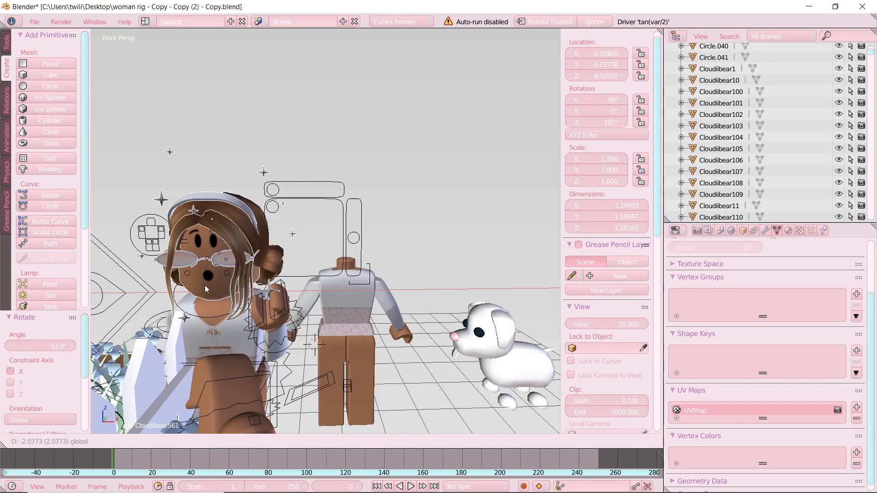
click(205, 285)
Move the whole character further along the X axis towards the decorated wooden platform
key(shift+f)
key(g)
key(x)
click(288, 197)
key(shift+f)
key(g)
key(x)
click(366, 193)
Turn the character to face the front of the scene and shift it into place on the wooden platform
drag(366, 188, 348, 188)
click(273, 442)
click(284, 442)
drag(361, 184, 293, 177)
click(273, 442)
drag(327, 147, 341, 228)
Select the seated rig's bent lower-leg bone and rotate it about 24.1°
key(shift+f)
click(326, 231)
key(shift+f)
click(326, 231)
right_click(300, 243)
click(252, 441)
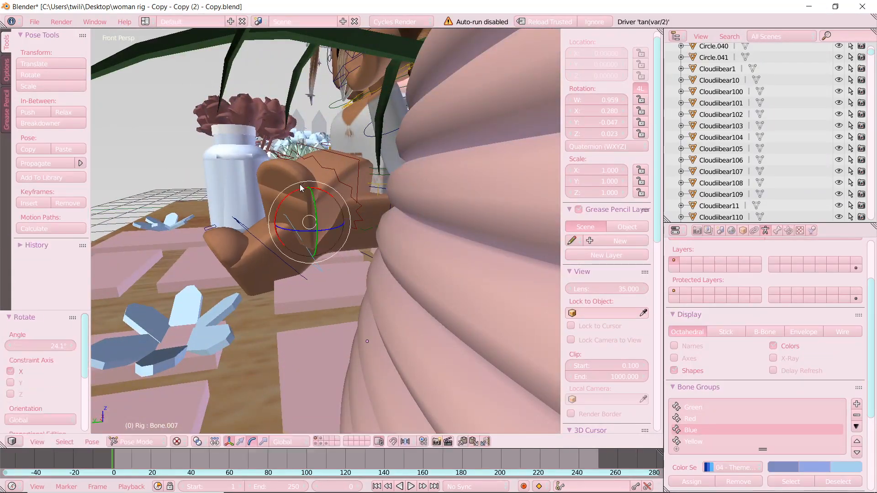
Rotate the upper-arm bone on the white jar's side about 20.4°
key(shift+f)
click(326, 231)
right_click(265, 194)
drag(311, 179, 325, 153)
drag(279, 142, 264, 155)
key(shift+f)
click(326, 231)
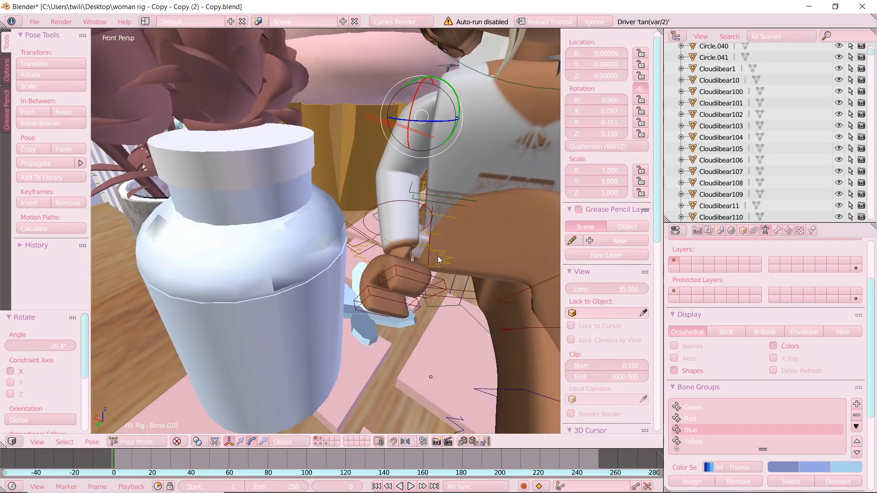
Rotate the hand bone of the arm beside the white jar
right_click(427, 258)
drag(432, 229, 435, 249)
key(shift+f)
click(326, 231)
Select the character's head with its hair and accessories and rotate them about -5.88° around the Z axis
right_click(351, 251)
shift+right_click(322, 355)
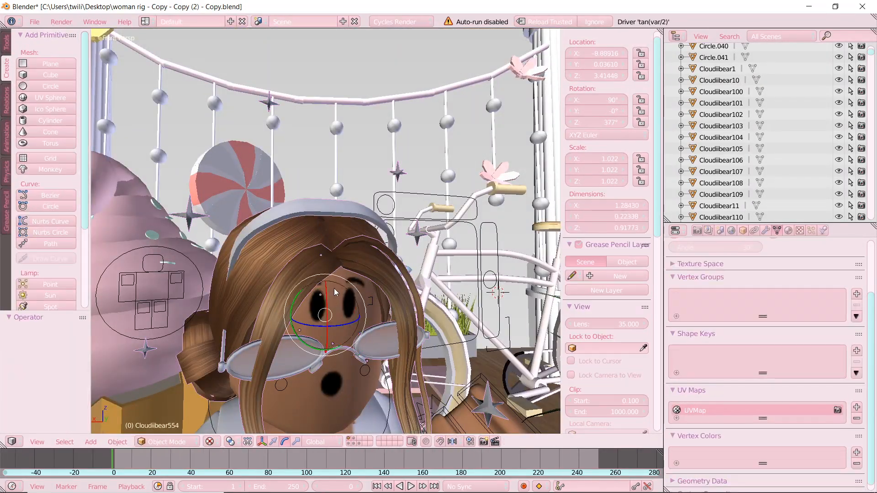
key(shift+f)
click(326, 231)
drag(352, 216, 355, 224)
Select all the separate parts of the white dog together
key(shift+f)
key(w)
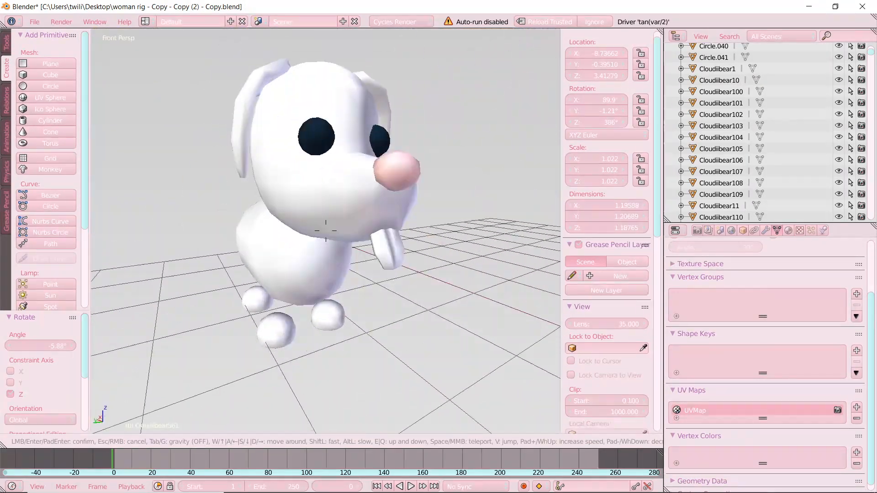
click(326, 231)
right_click(405, 232)
shift+right_click(450, 197)
key(shift+f)
click(326, 231)
shift+right_click(320, 351)
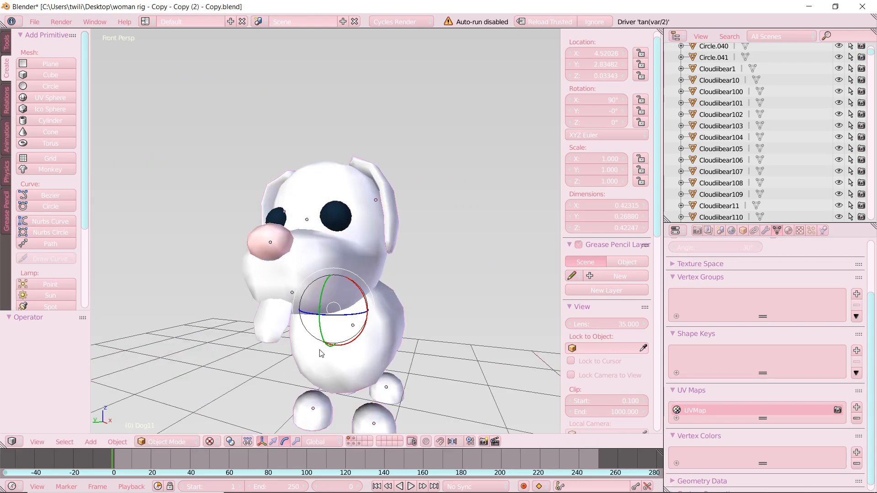
key(shift+f)
click(326, 231)
Move the dog over to the decorated platform and scale it to 0.722
click(271, 441)
key(shift+f)
click(326, 232)
drag(202, 232, 463, 301)
key(shift+f)
click(325, 232)
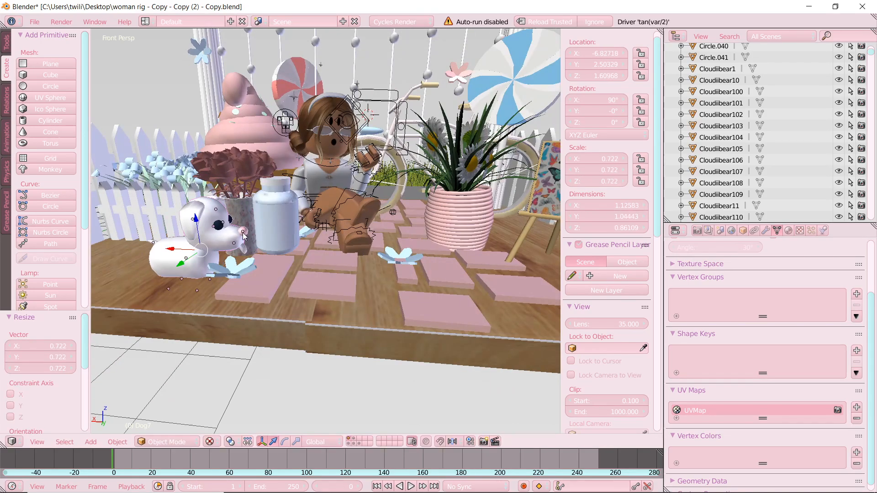
Move the dog next to the seated character and rotate it about -58.7° around the Z axis
drag(201, 247, 413, 300)
drag(416, 272, 417, 240)
key(shift+f)
click(326, 231)
click(284, 442)
drag(326, 242, 315, 253)
key(shift+f)
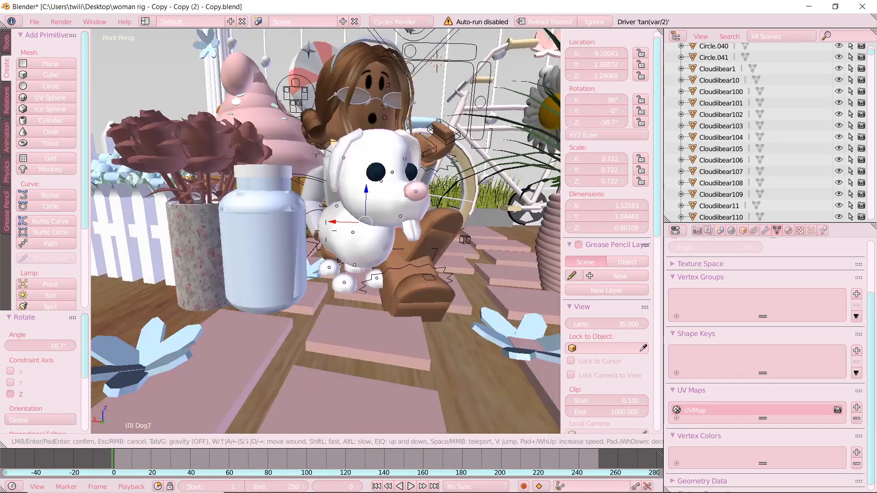
Turn the dog to -47.9° around Z and place it between the white jar and the character, shifting it -0.295 along X
click(273, 442)
drag(270, 201, 256, 228)
key(shift+f)
click(285, 442)
drag(323, 282, 330, 280)
click(273, 442)
key(shift+f)
click(326, 231)
drag(396, 257, 404, 254)
key(shift+f)
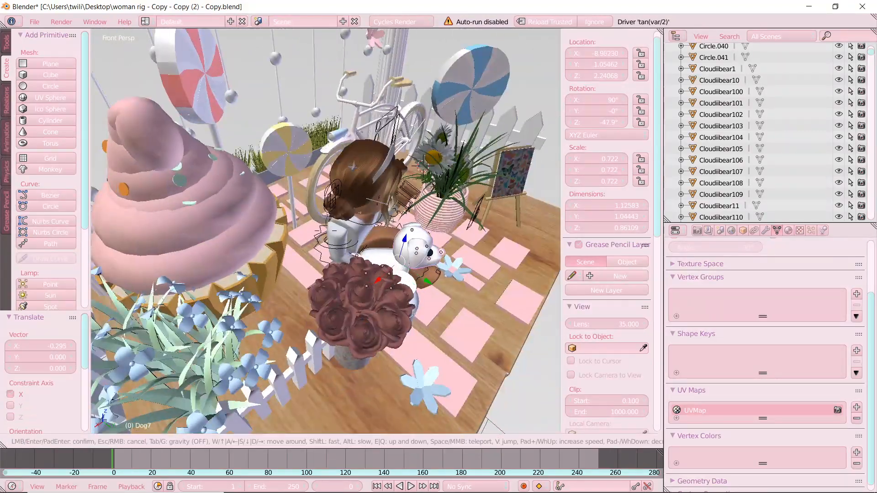
click(325, 231)
drag(277, 325, 273, 327)
Delete the dog's tongue
right_click(319, 351)
click(317, 351)
key(shift+f)
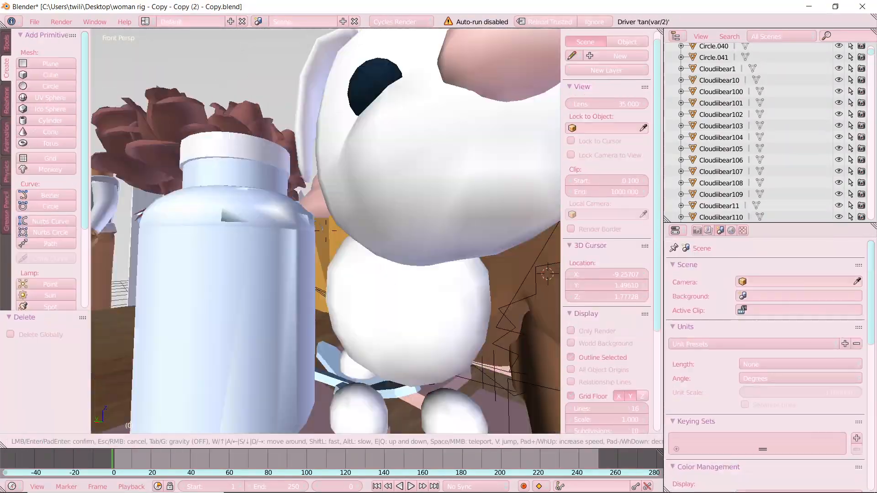
click(326, 232)
Select the dog's head parts and tilt the head to a rotation of 78.8°, 9.93° and -48.9°
right_click(347, 251)
key(shift+f)
click(326, 231)
key(shift+f)
click(326, 231)
key(shift+f)
right_click(381, 247)
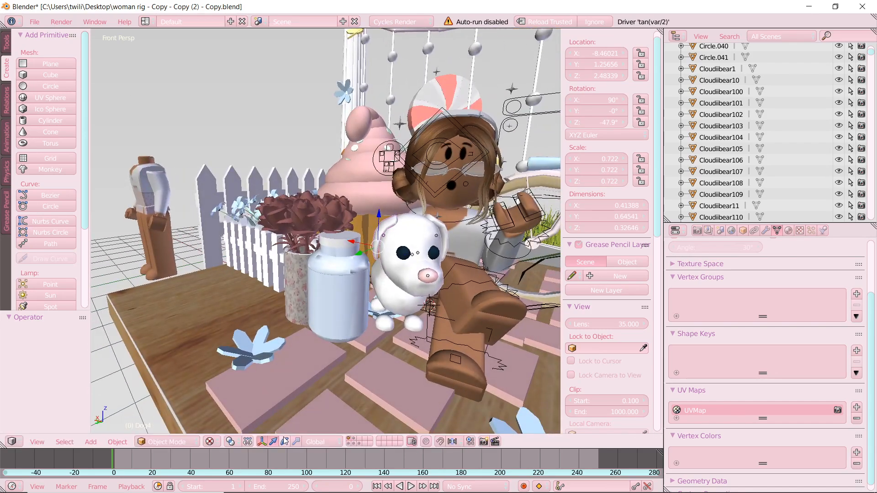
click(285, 442)
drag(398, 256, 402, 270)
Move the dog's head -0.123 along the Z axis onto its body
key(shift+f)
click(273, 442)
drag(291, 214, 291, 222)
key(shift+f)
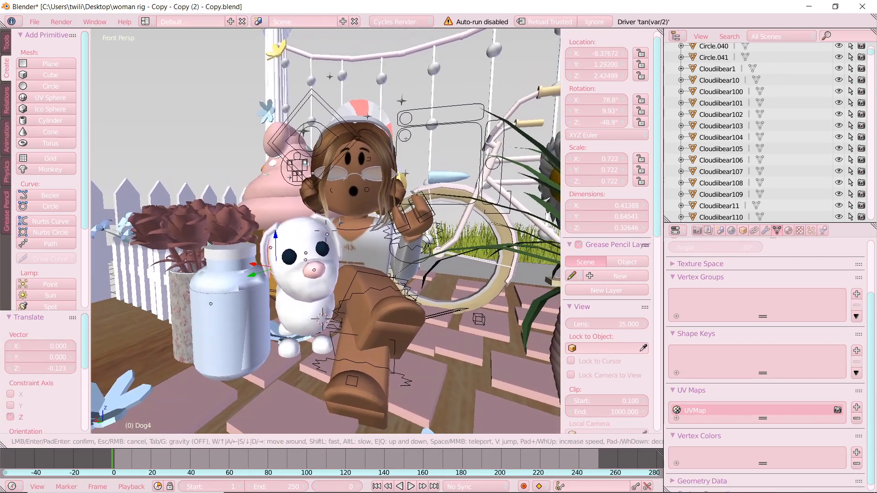
click(326, 232)
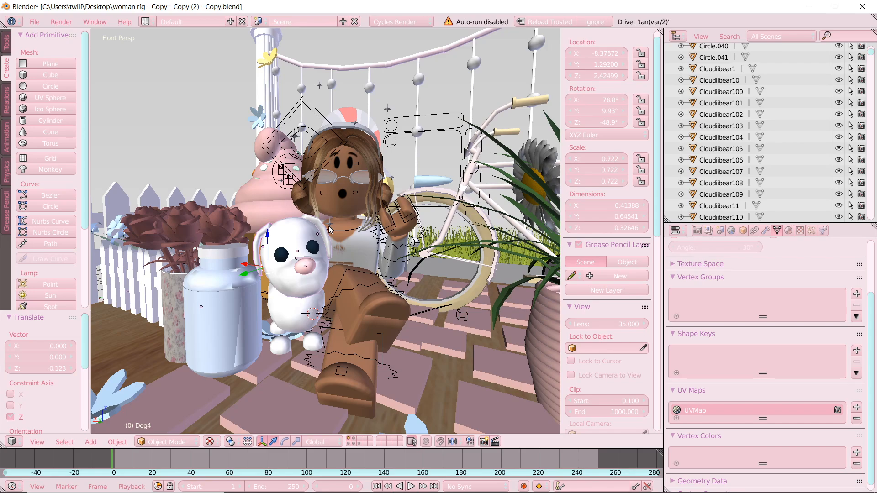
Scale the dog's head down, and undo that scaling
key(shift+f)
key(w)
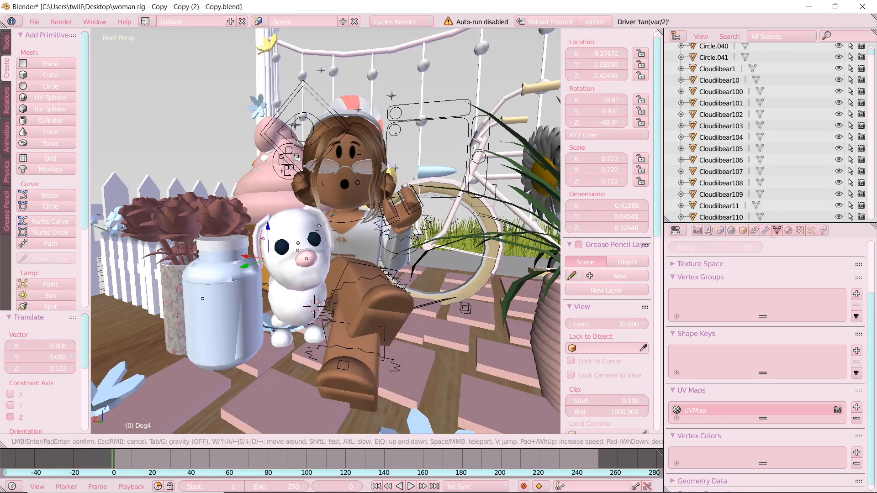
key(Return)
key(s)
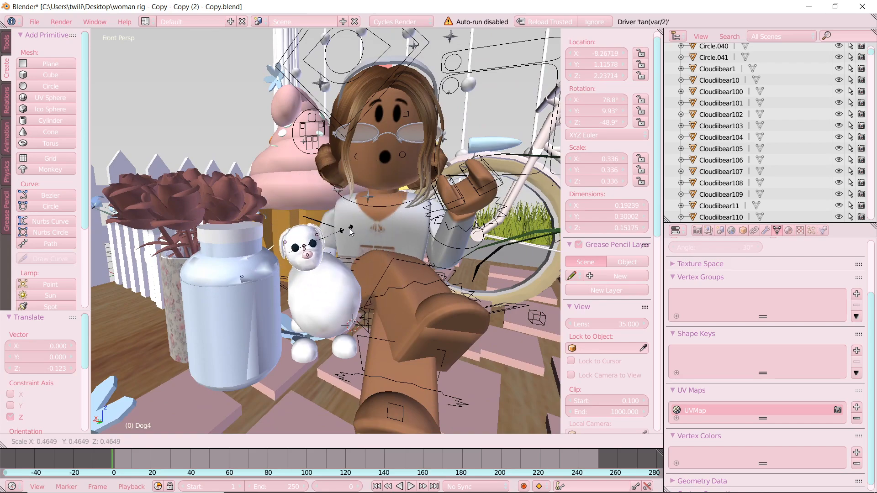
click(394, 210)
key(ctrl+z)
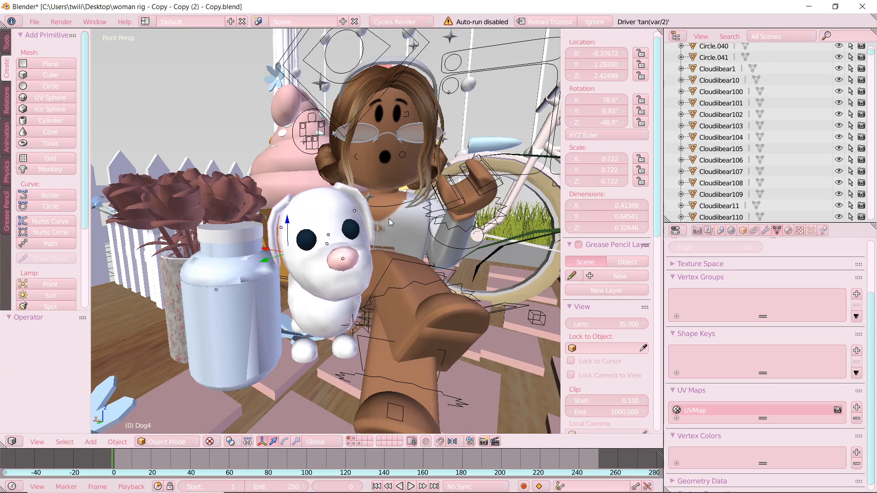
Enlarge the dog's head by a factor of 1.854, and undo the enlargement
scroll(390, 222, down, 2)
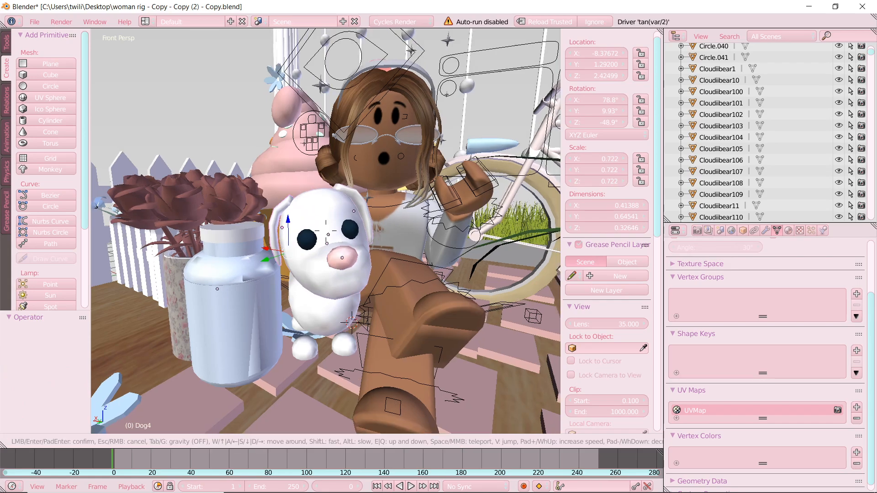
key(s)
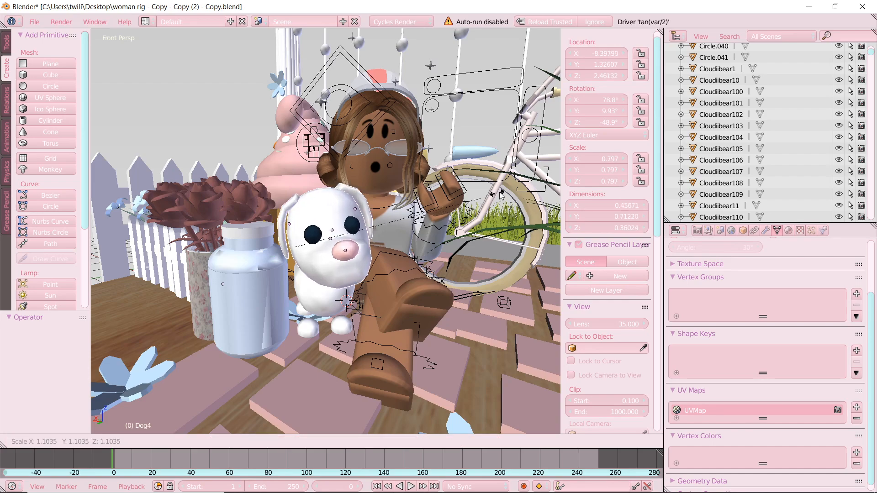
click(148, 181)
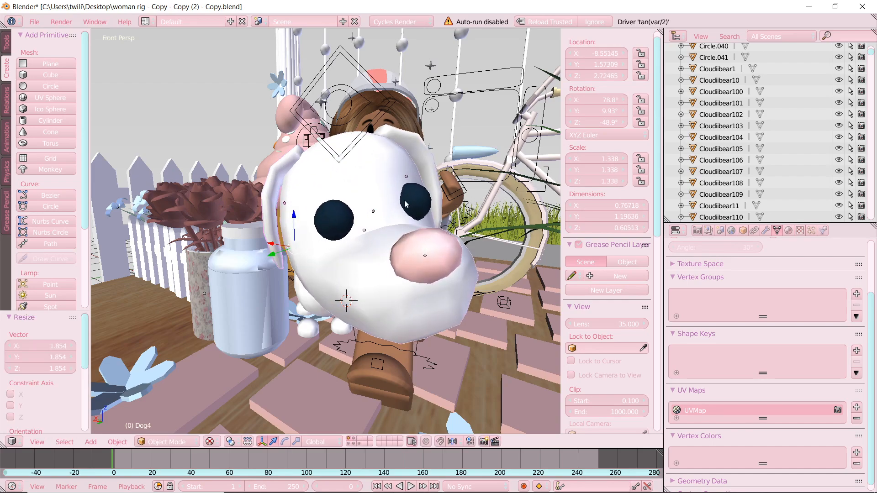
key(ctrl+z)
Delete the selected parts of the dog's head, and undo the deletion
middle_drag(382, 213, 299, 265)
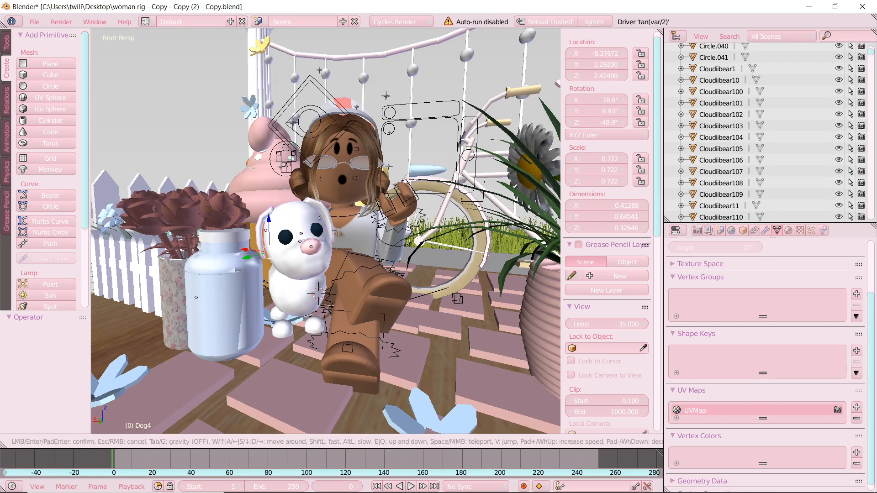
middle_drag(338, 242, 432, 277)
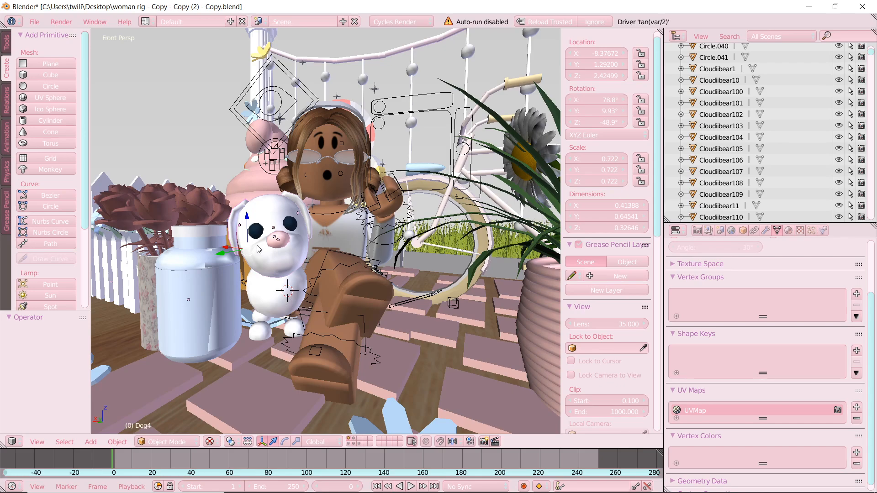
key(x)
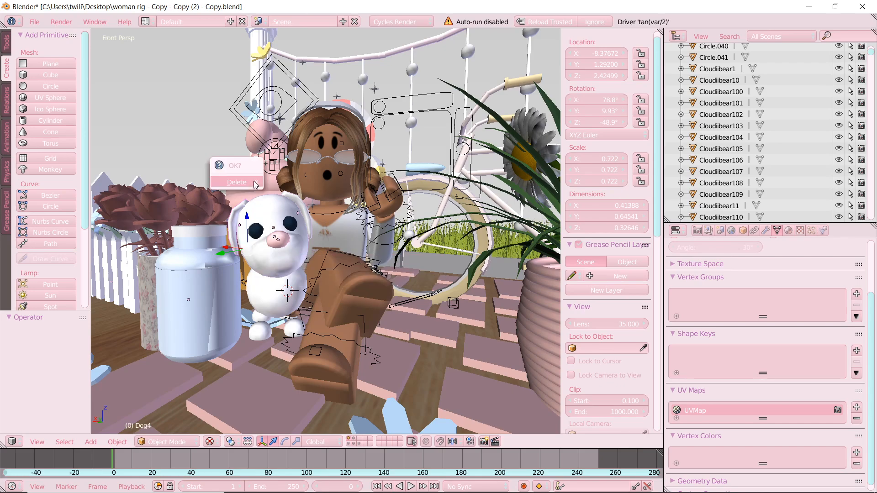
key(Delete)
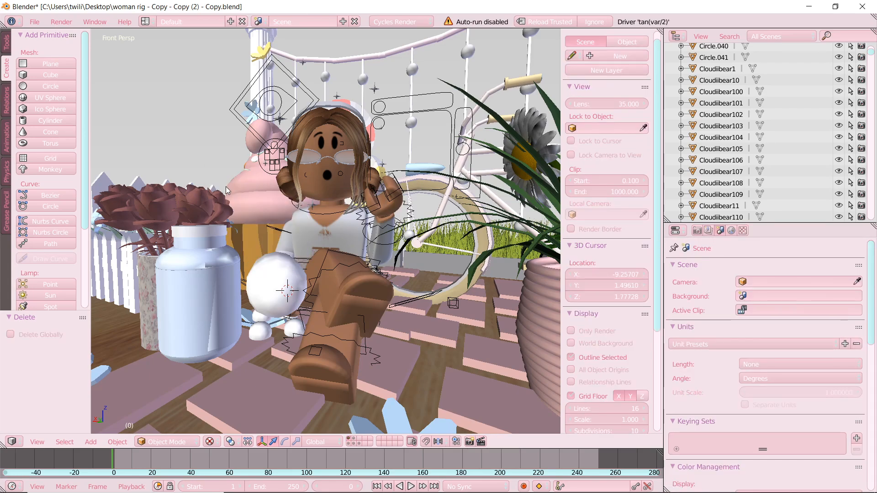
key(ctrl+z)
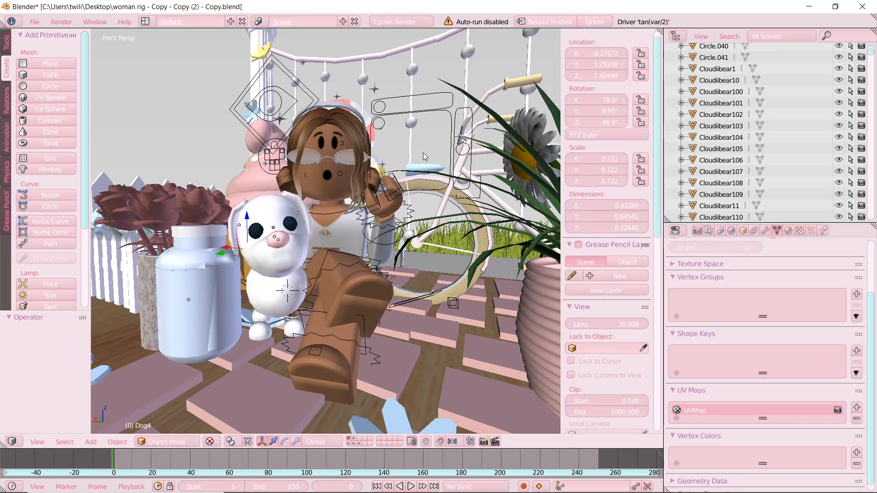
Preview the character and dog scene in Material viewport shading
key(shift+f)
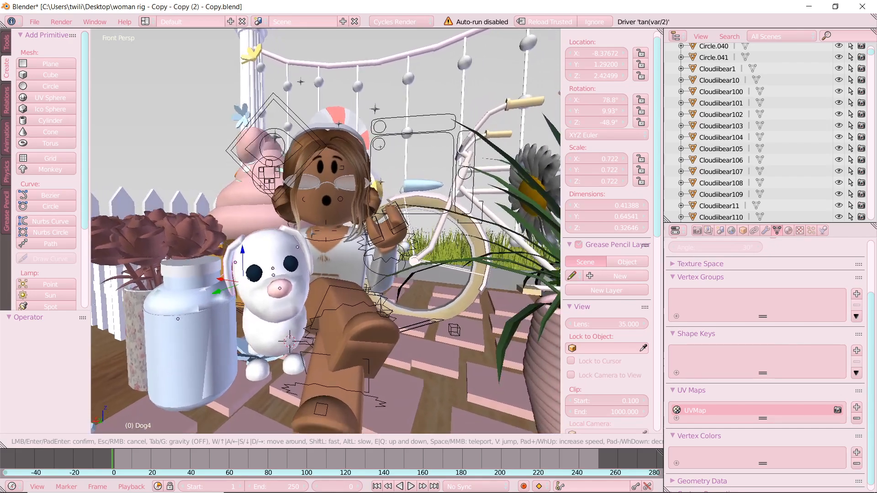
click(341, 221)
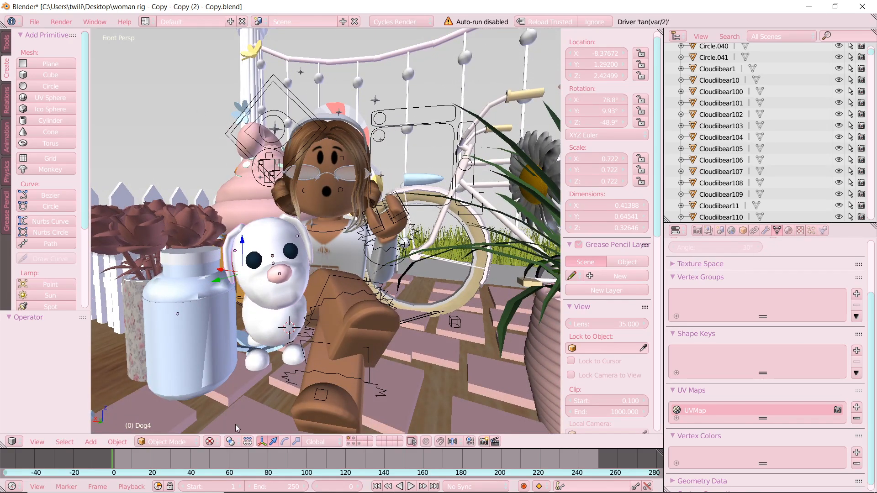
click(209, 443)
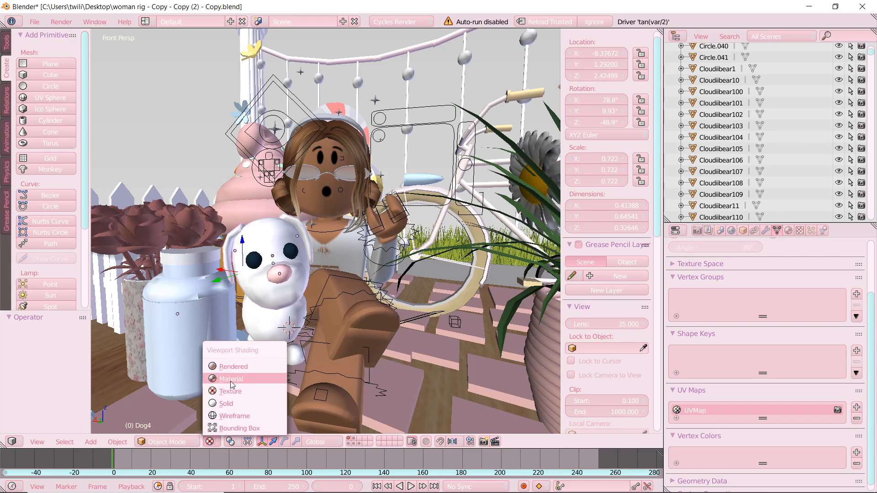
click(258, 408)
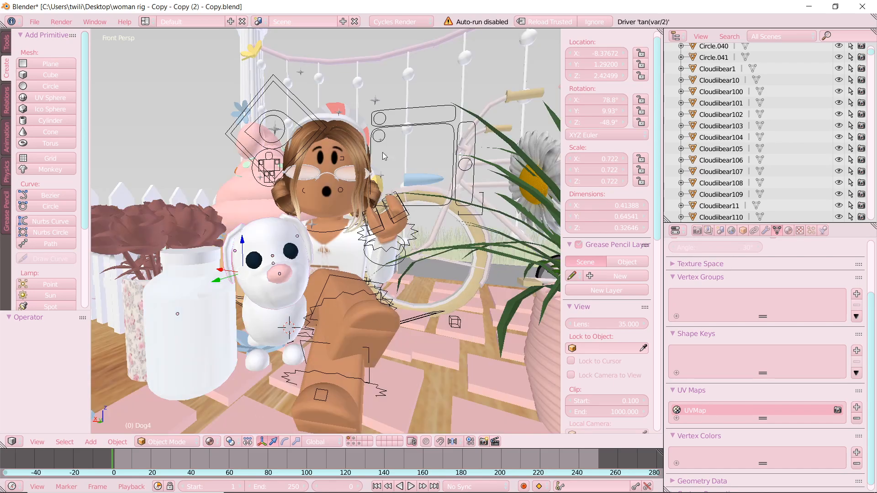
Switch the viewport shading to Rendered and open the scene's render settings
click(210, 442)
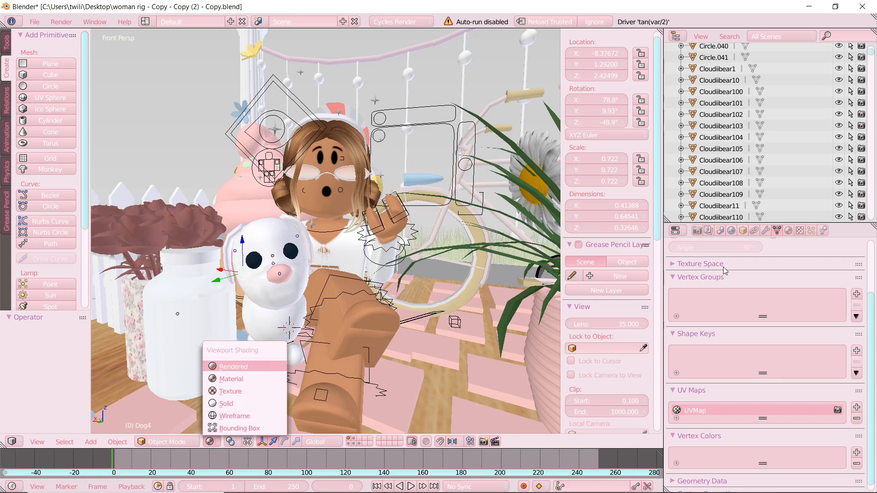
key(Return)
click(697, 230)
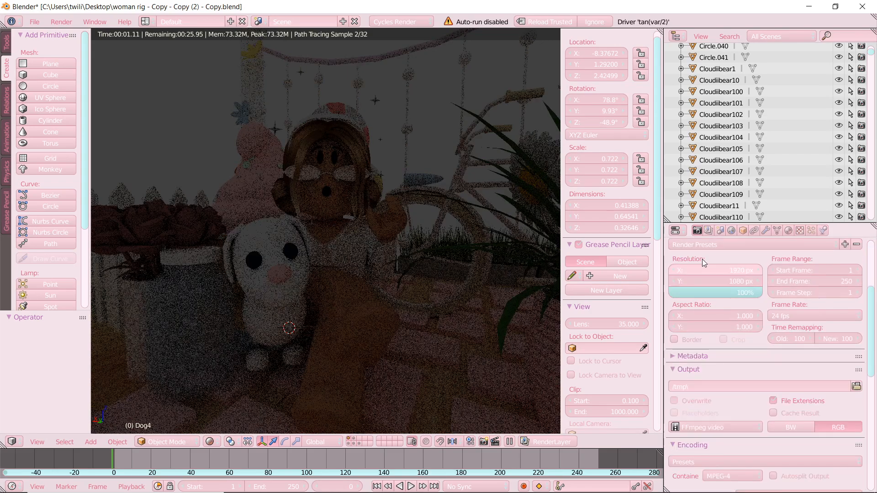
scroll(702, 263, up, 6)
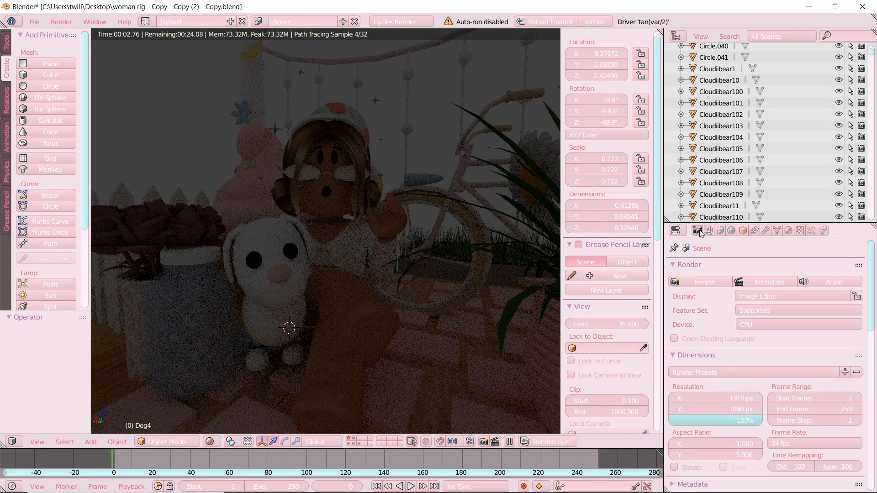
Set the film exposure to 10 and try out a transparent film background
scroll(713, 336, down, 15)
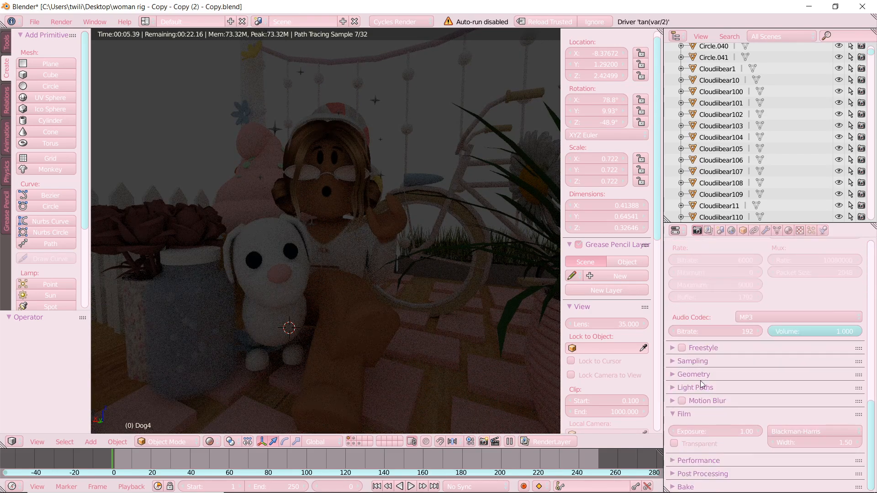
drag(711, 432, 804, 432)
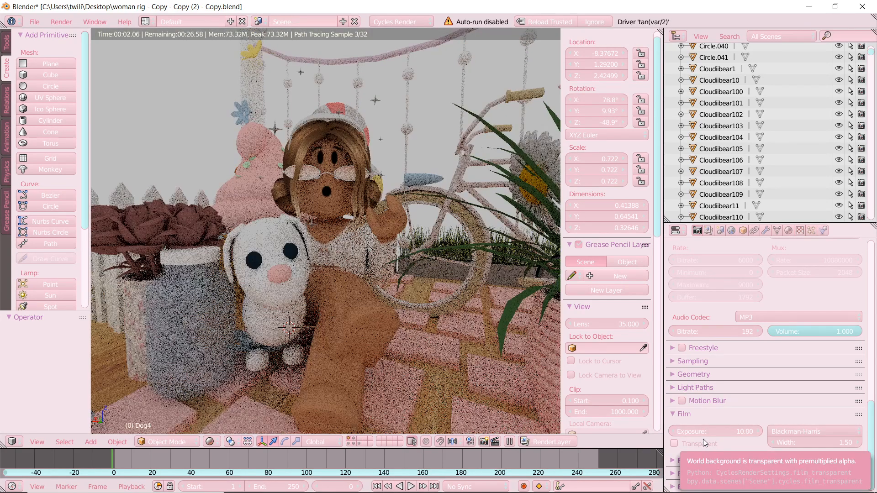
click(687, 445)
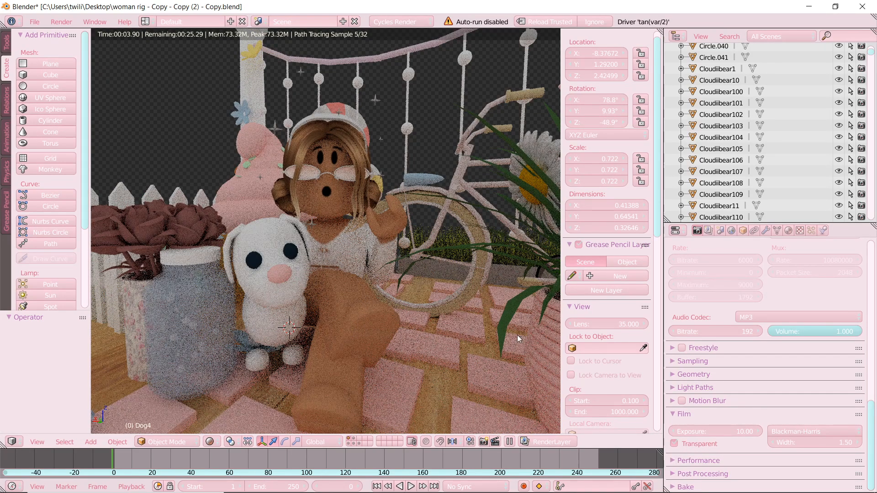
click(730, 430)
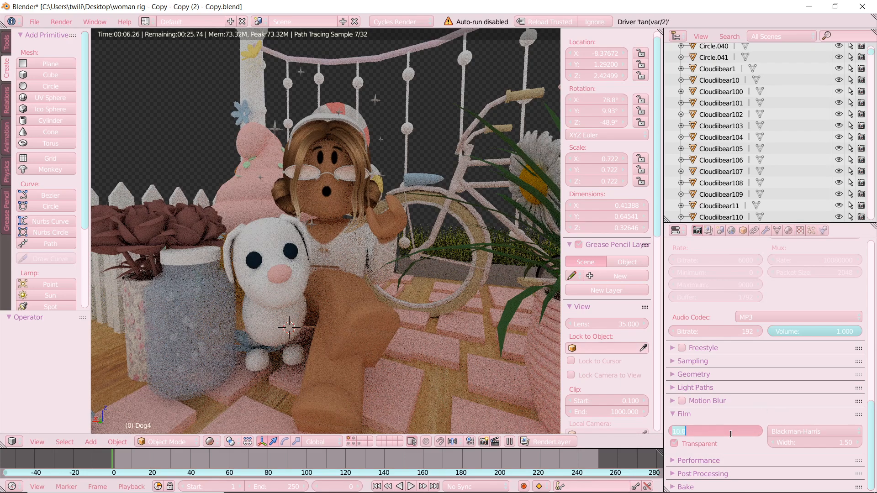
click(730, 435)
key(Return)
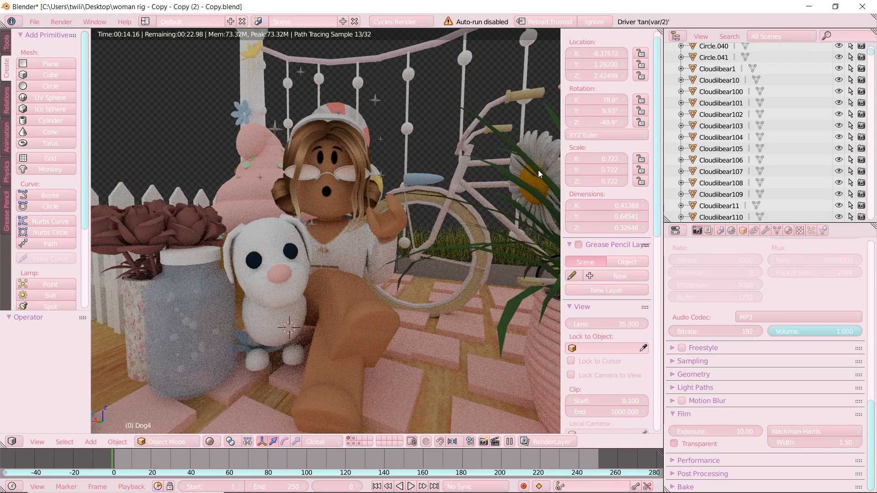
click(675, 444)
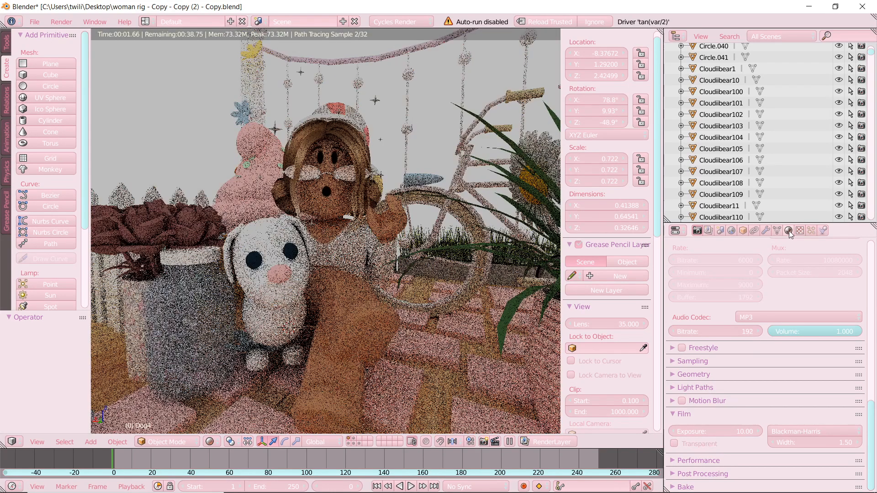
Enable nodes for the world surface and use san_giuseppe_bridge_4k.hdr as an Environment Texture for its color
click(732, 231)
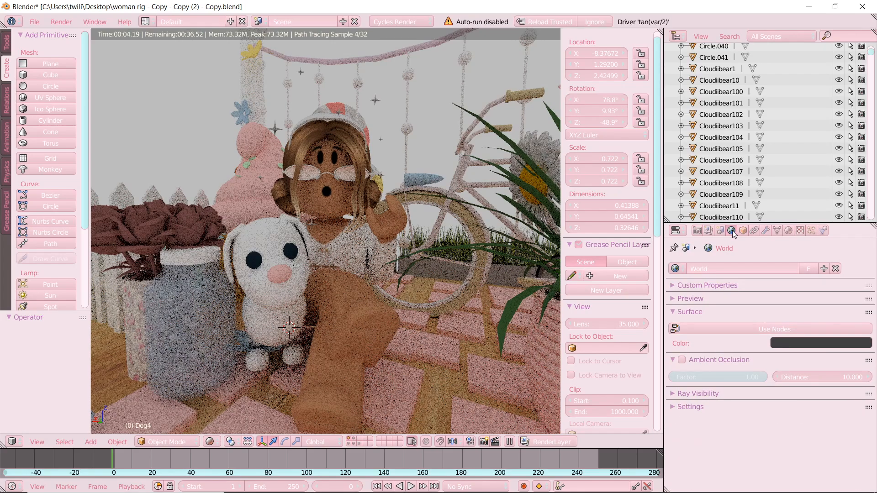
click(786, 328)
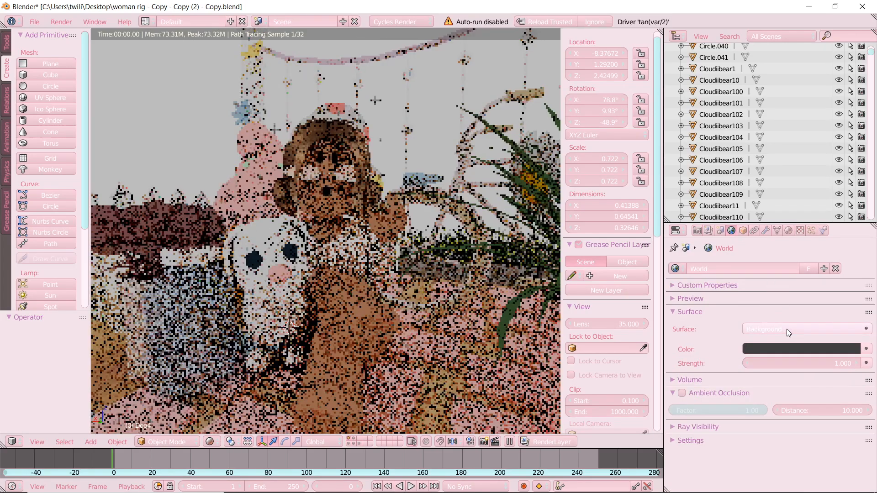
click(866, 349)
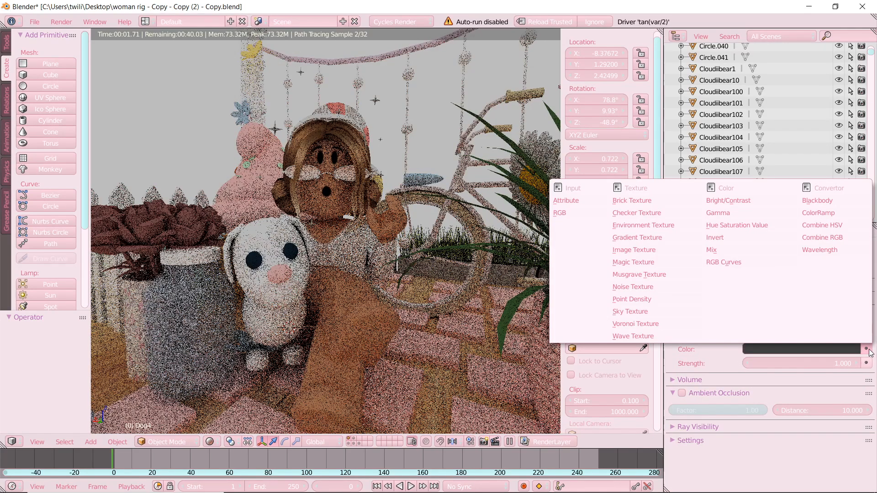
click(627, 223)
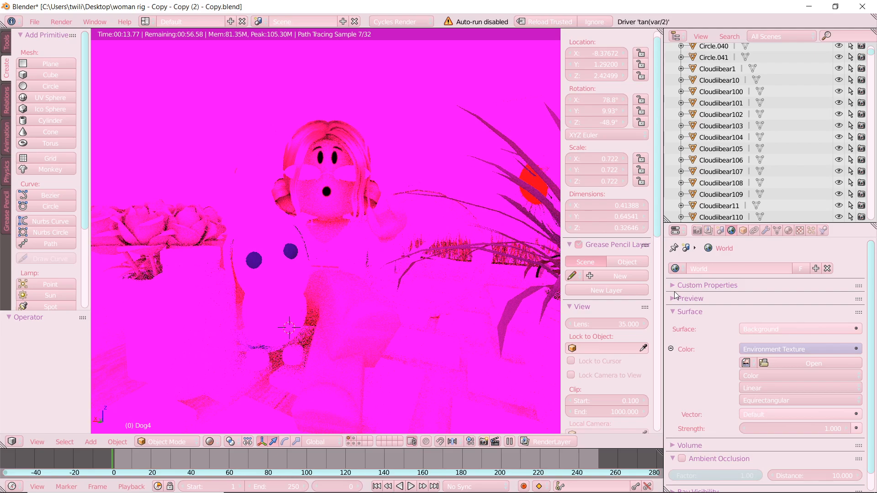
click(794, 364)
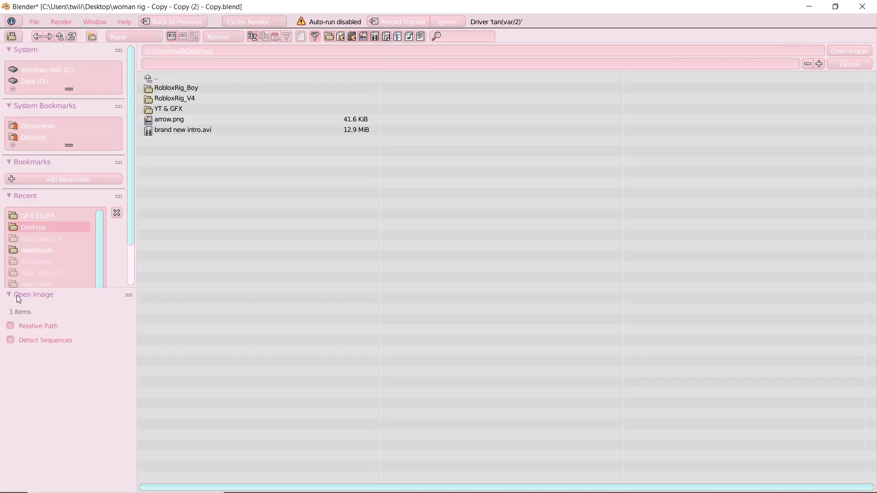
click(43, 253)
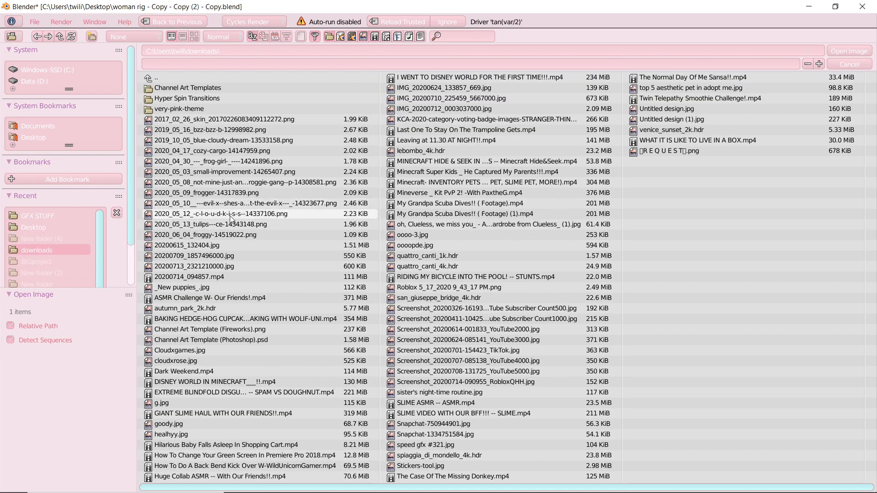
double_click(440, 298)
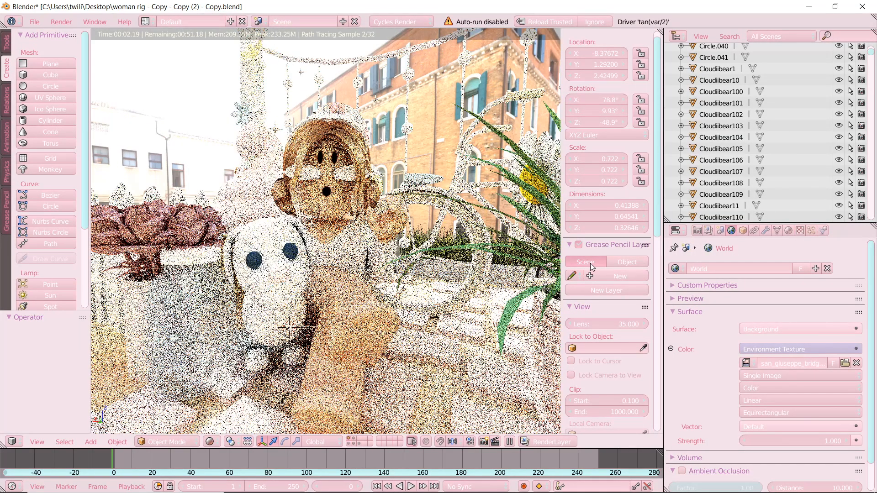
Reduce the film exposure to 7.57 in the render settings
click(697, 230)
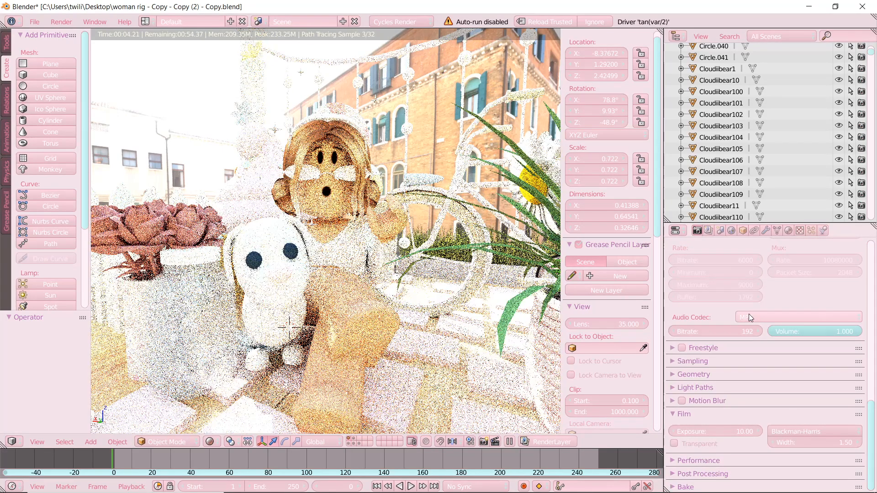
drag(716, 432, 692, 431)
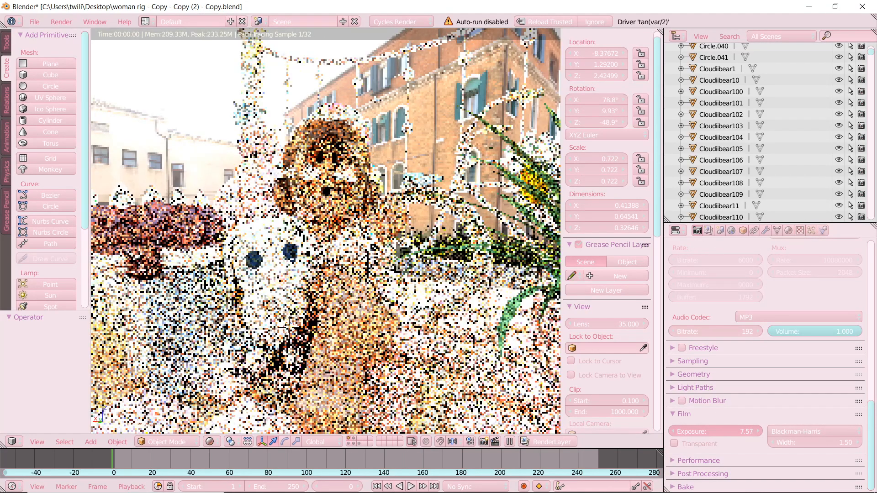
Switch the viewport to Material shading and lower the character's hair by 0.089 along Z
click(210, 442)
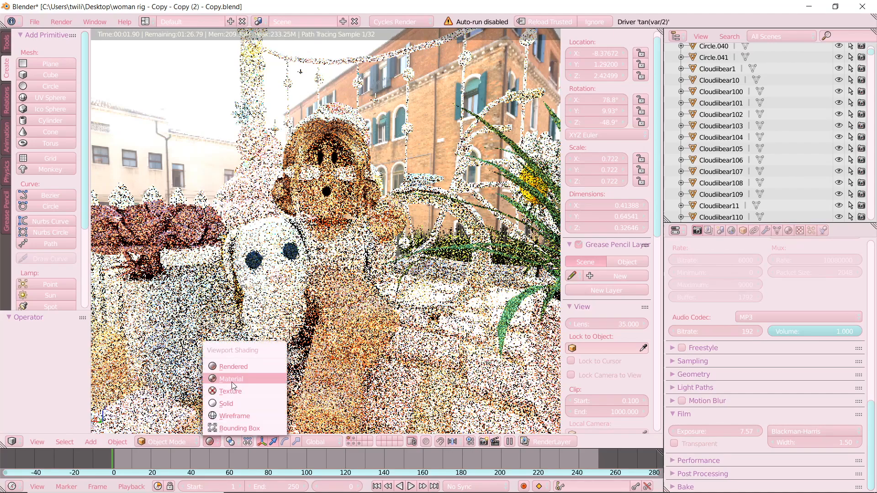
click(231, 378)
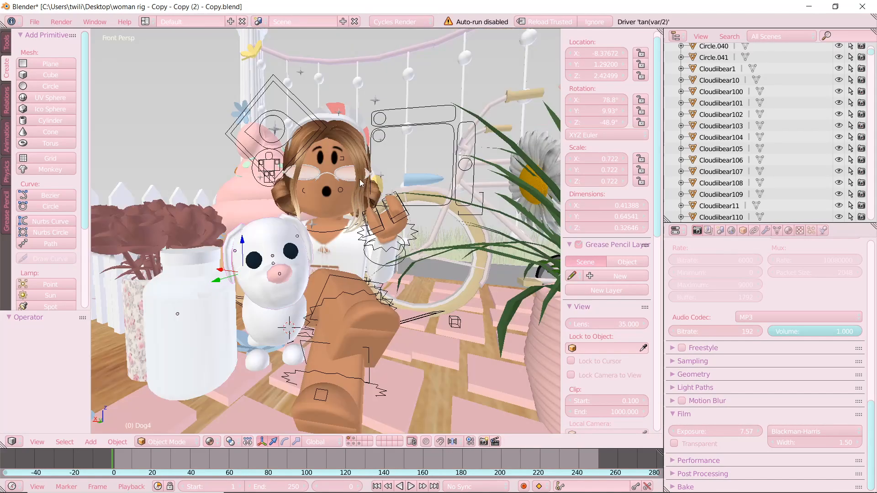
right_click(320, 137)
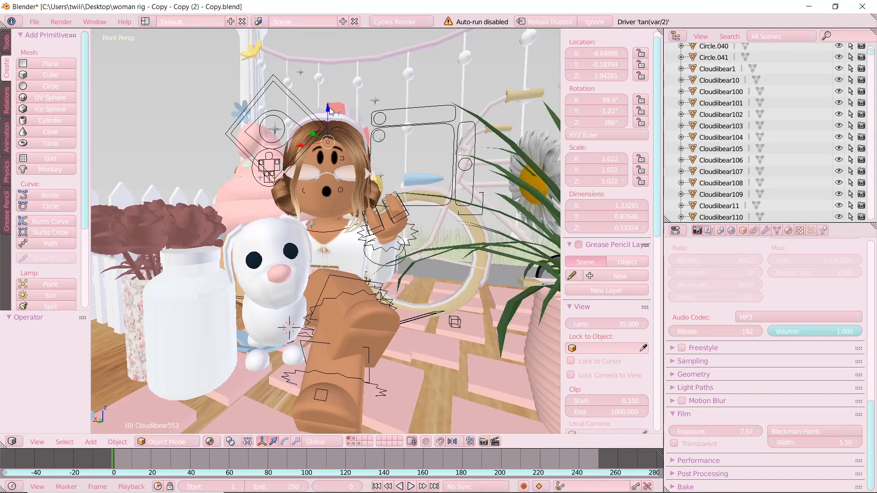
drag(330, 112, 329, 118)
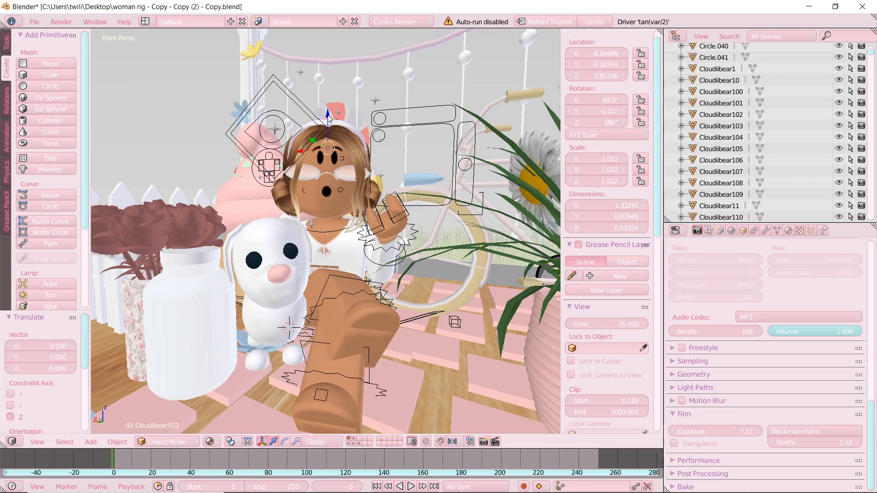
Set the film exposure to 5.32 while previewing in Rendered shading, and return the viewport to Material shading
click(209, 442)
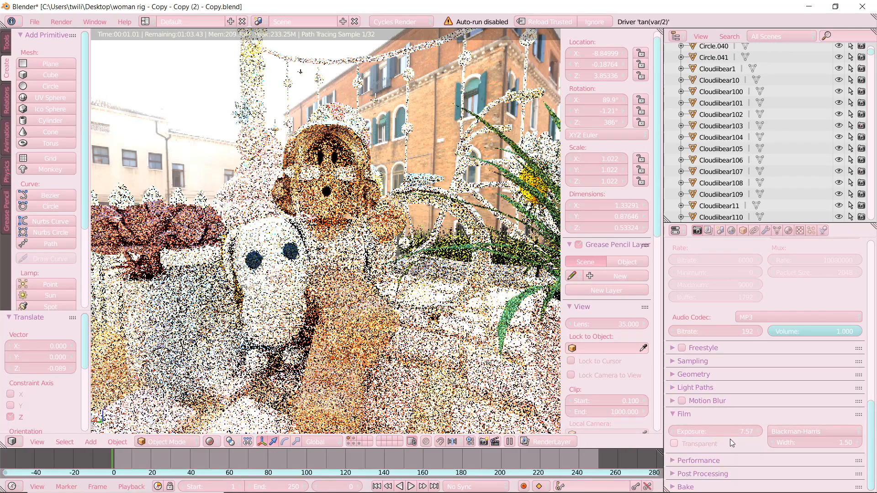
drag(741, 429, 712, 429)
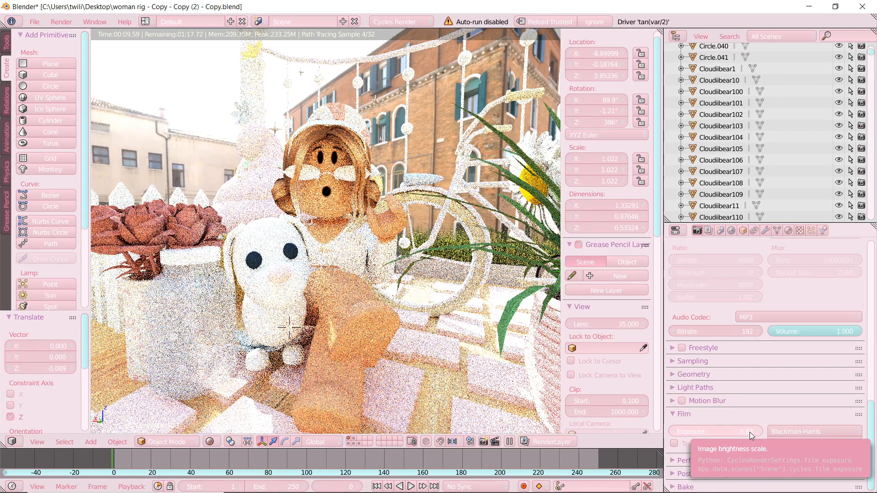
drag(749, 432, 741, 432)
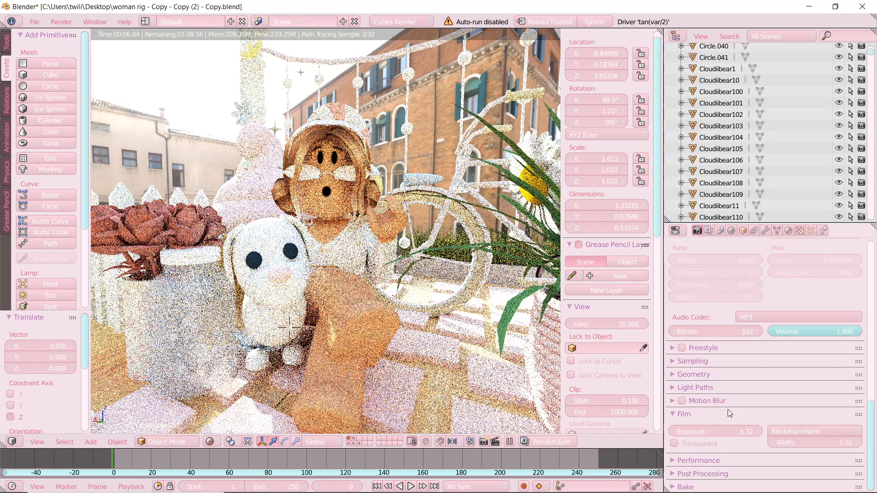
click(209, 441)
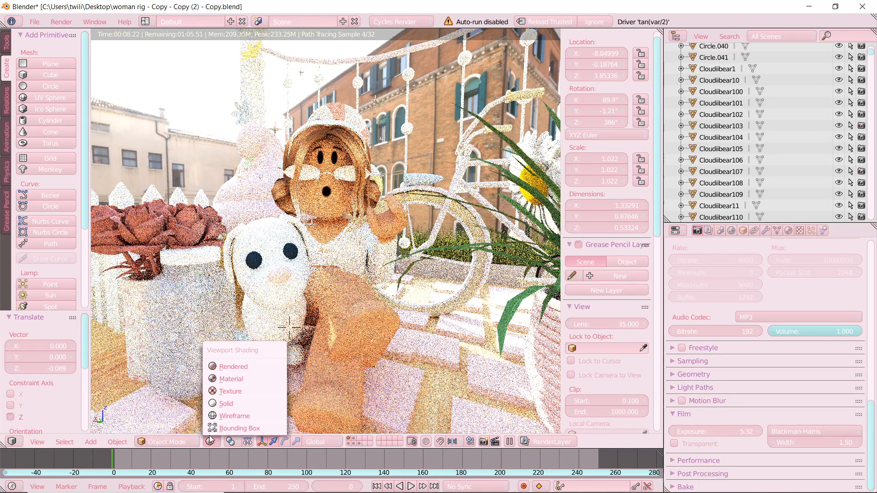
click(232, 379)
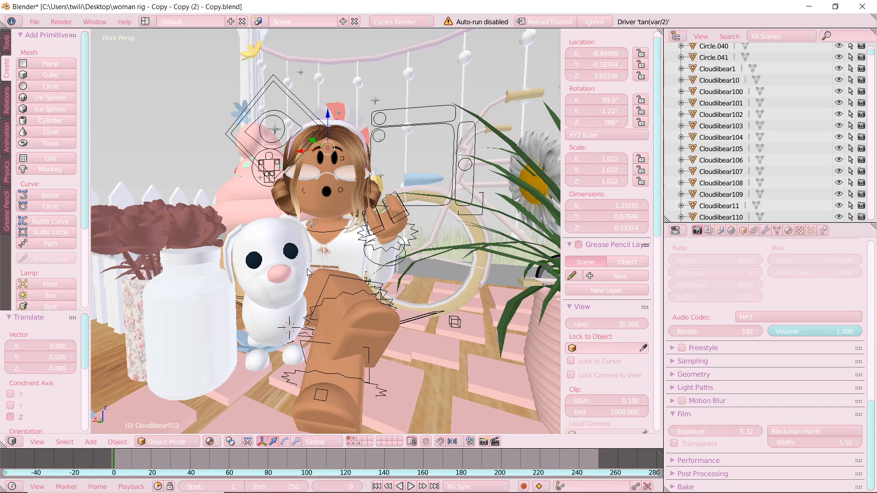
Try to rotate the rig's Bone.008 at the character's hips, and return to Object Mode
right_click(349, 281)
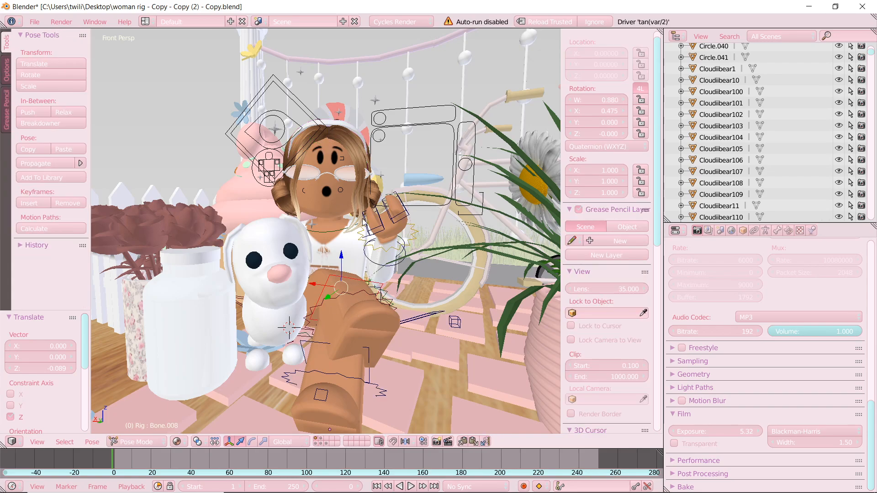
key(r)
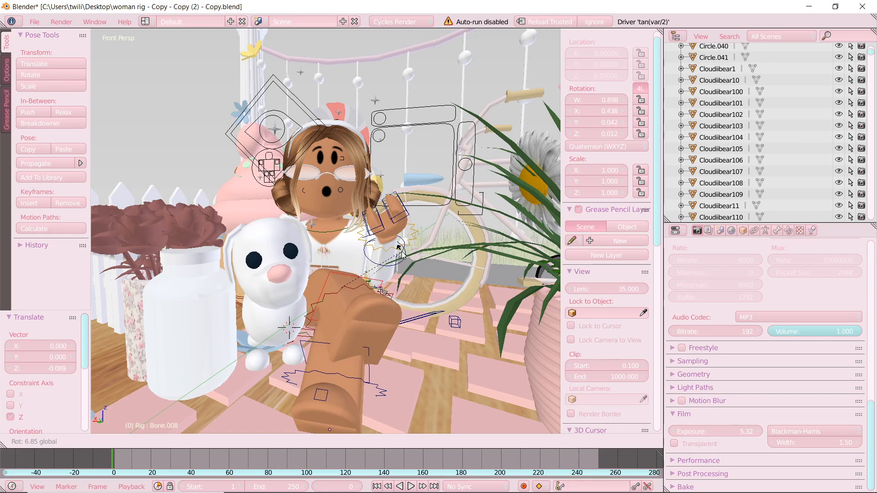
right_click(402, 254)
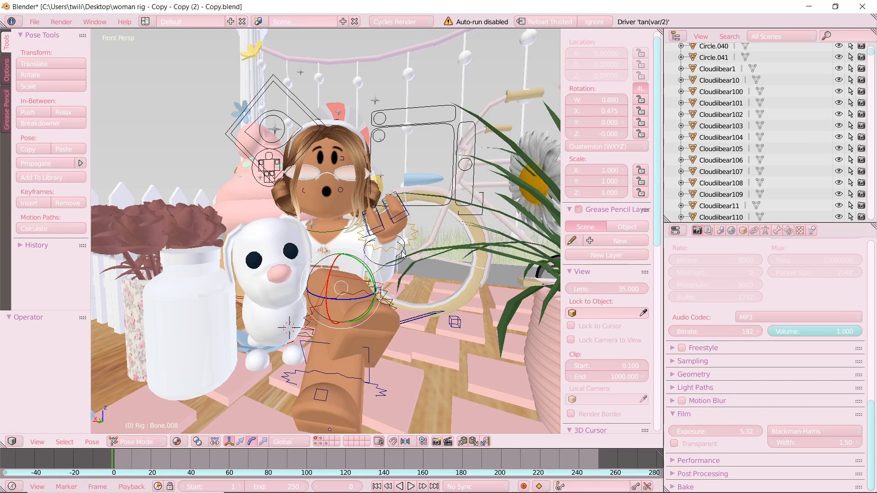
click(134, 442)
click(141, 428)
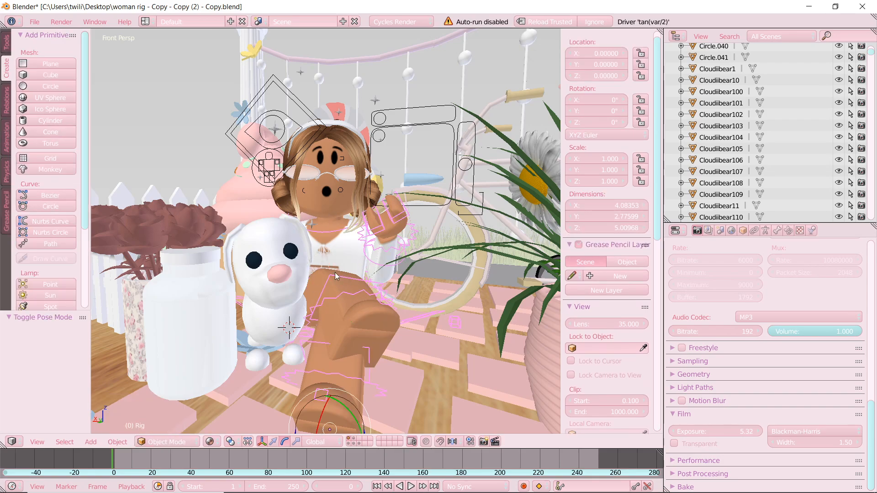
Try to move the whole rig with the translate manipulator, and clear its location
click(273, 442)
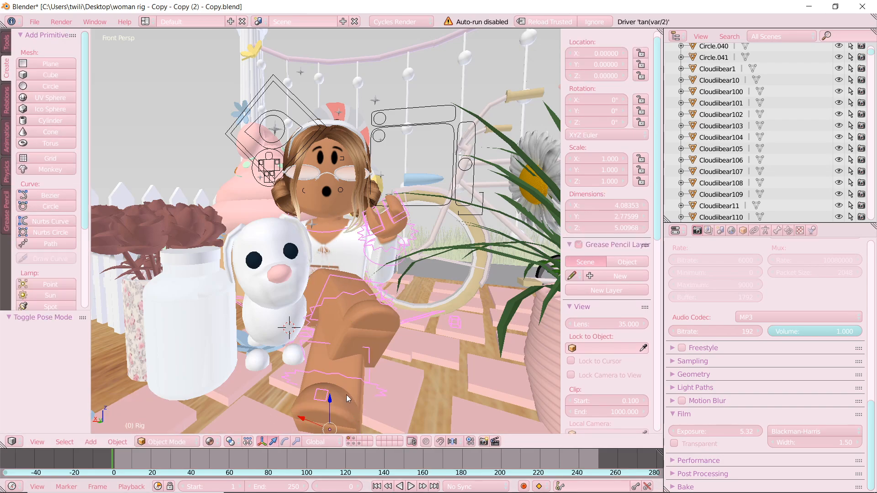
drag(303, 421, 303, 401)
key(alt+g)
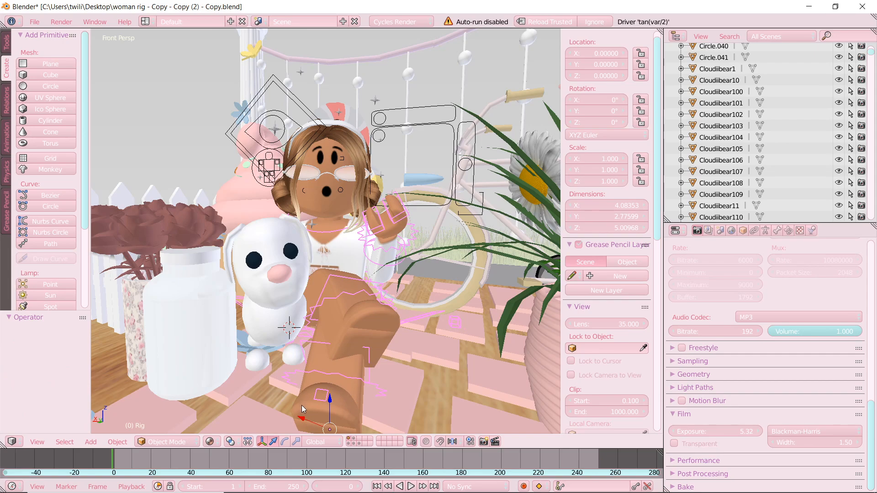
Add a camera to the scene and look through it
click(90, 441)
click(122, 311)
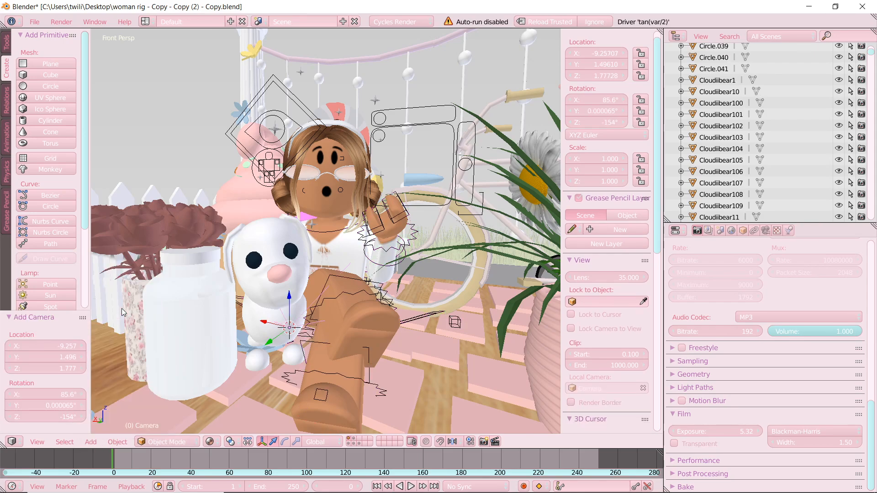
click(39, 442)
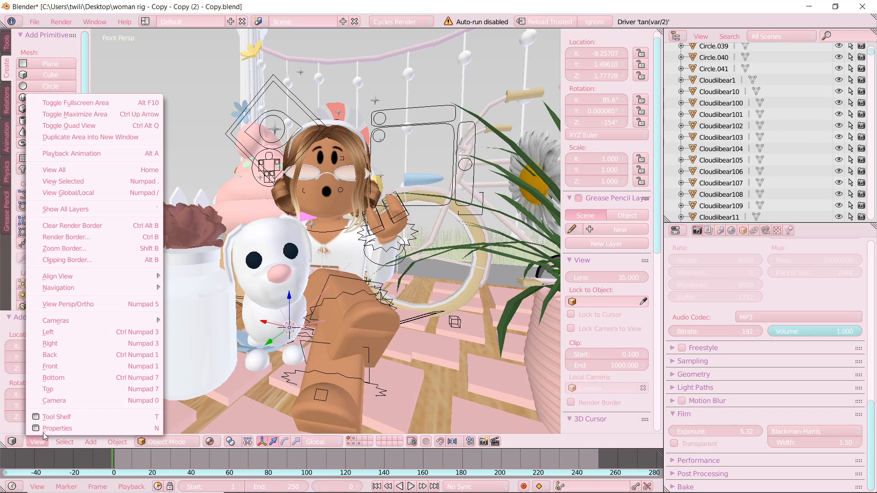
click(72, 399)
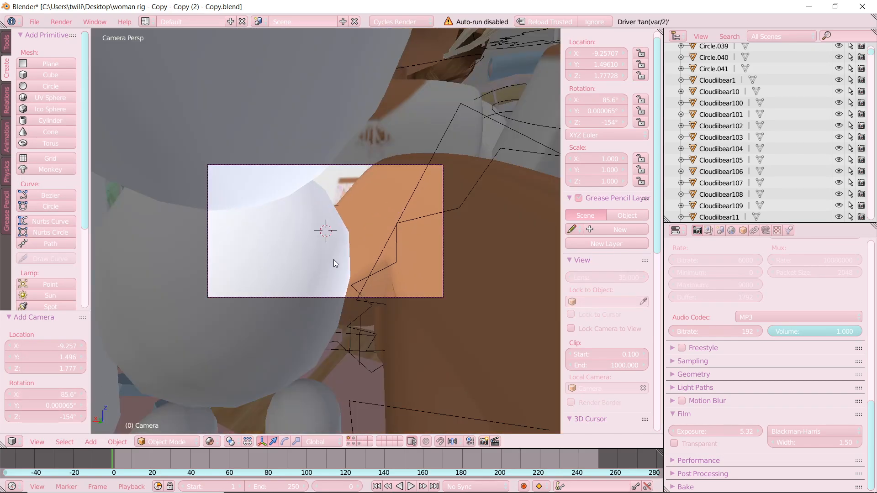
Fly the camera back from the dog until the seated woman, dog and vase of flowers fit in the frame
key(shift+f)
key(s)
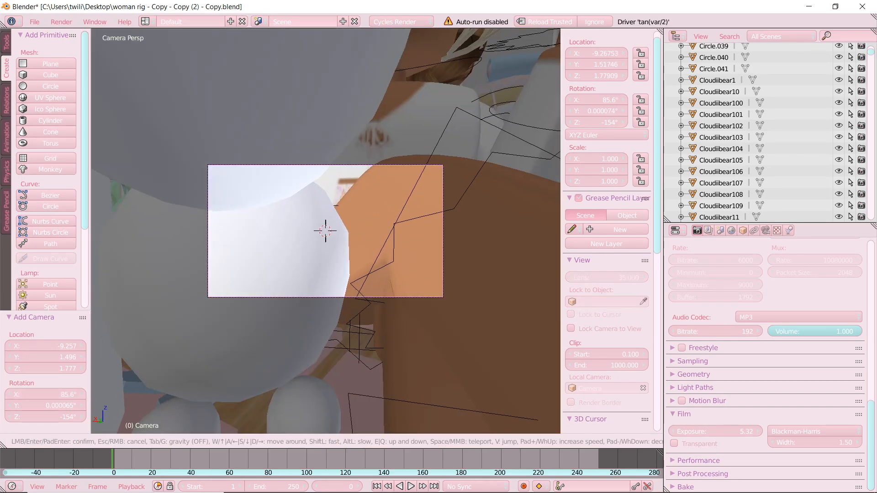
key(s)
key(w)
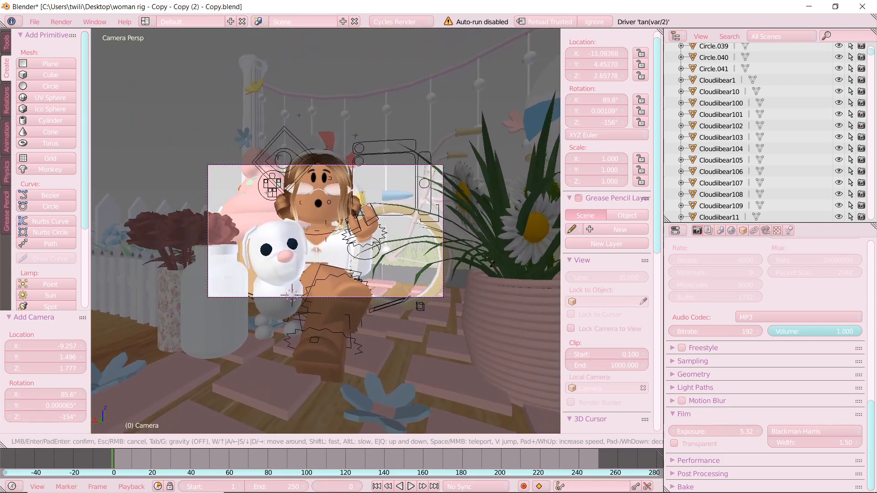
key(s)
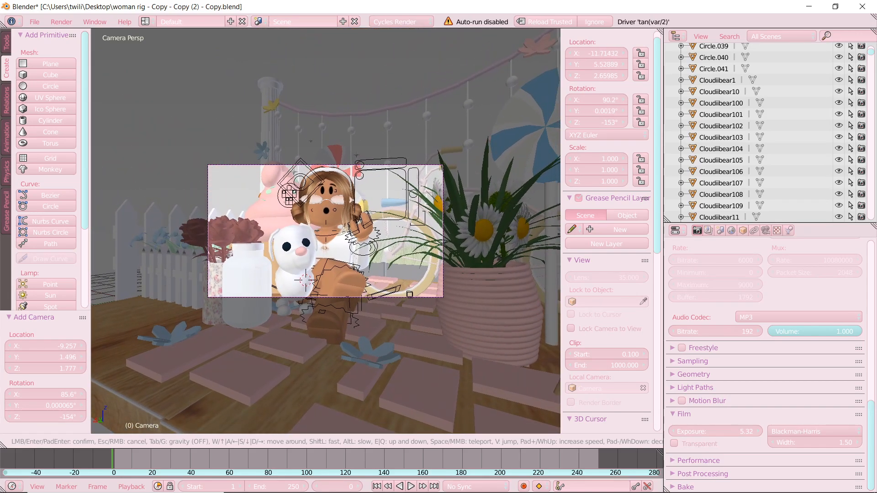
click(388, 230)
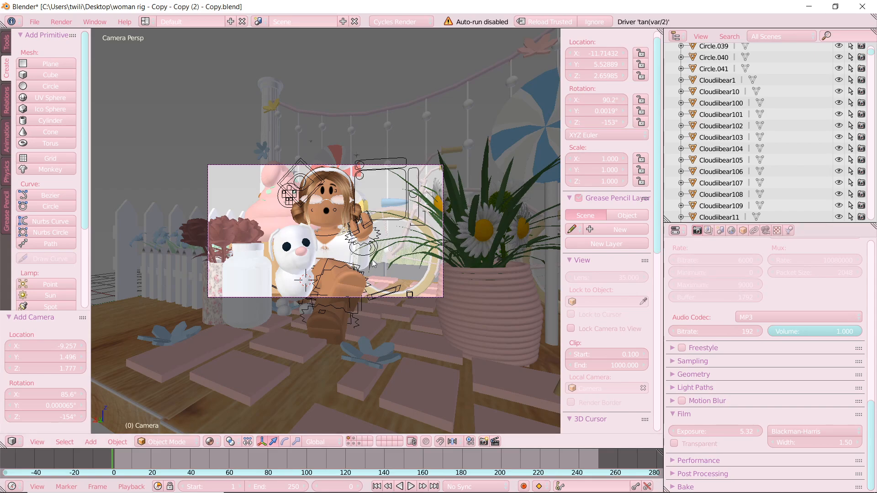
key(shift+f)
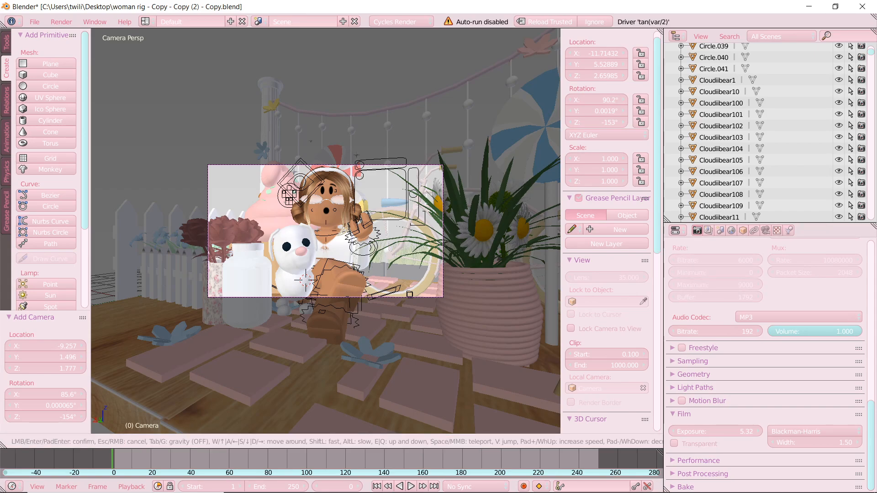
click(325, 231)
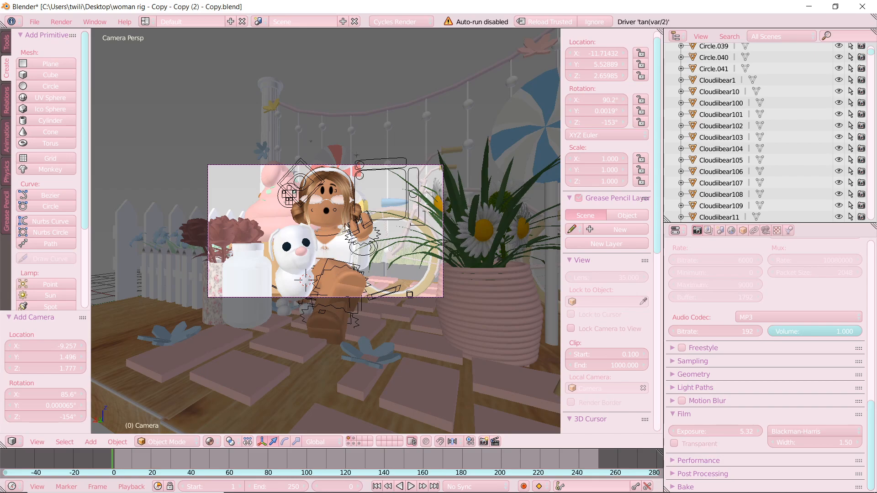
key(shift+f)
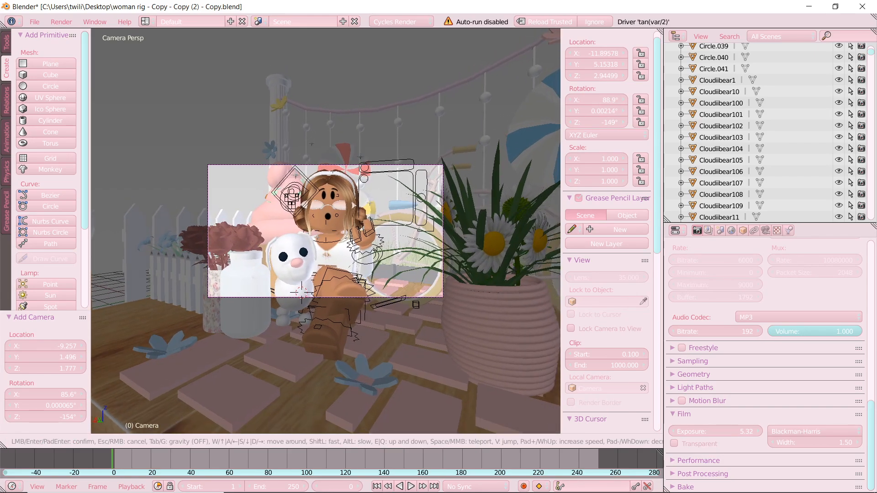
click(327, 235)
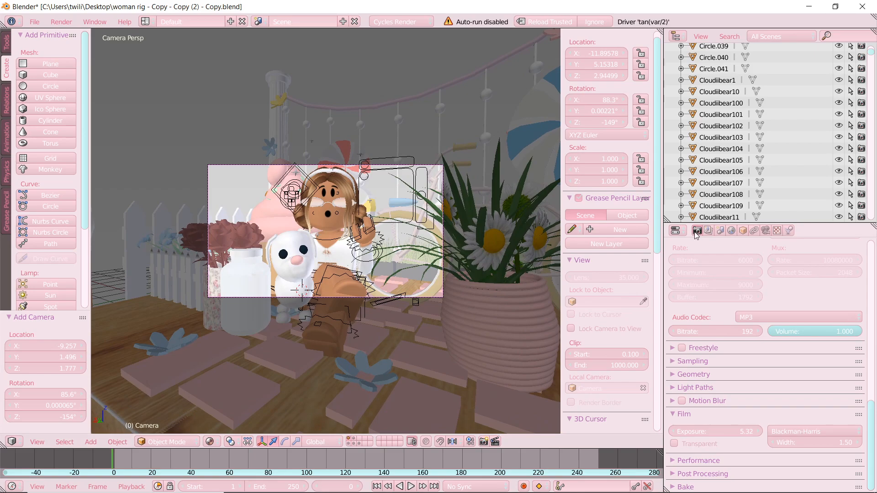
Set the render resolution to 2000 px in X and 2000 px in Y
scroll(686, 264, up, 15)
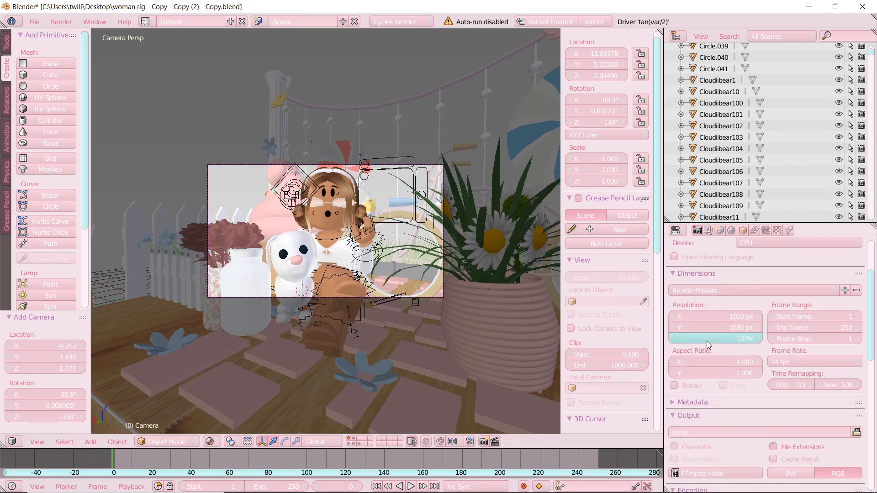
click(740, 355)
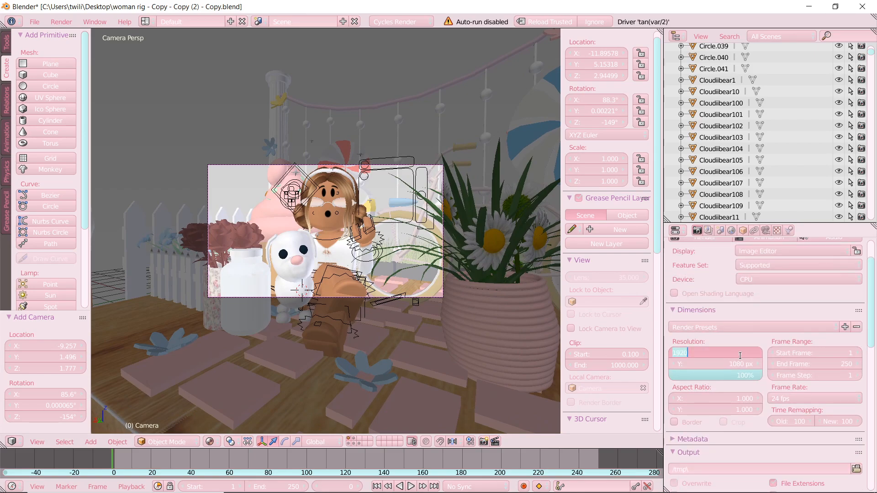
text(2000)
key(Return)
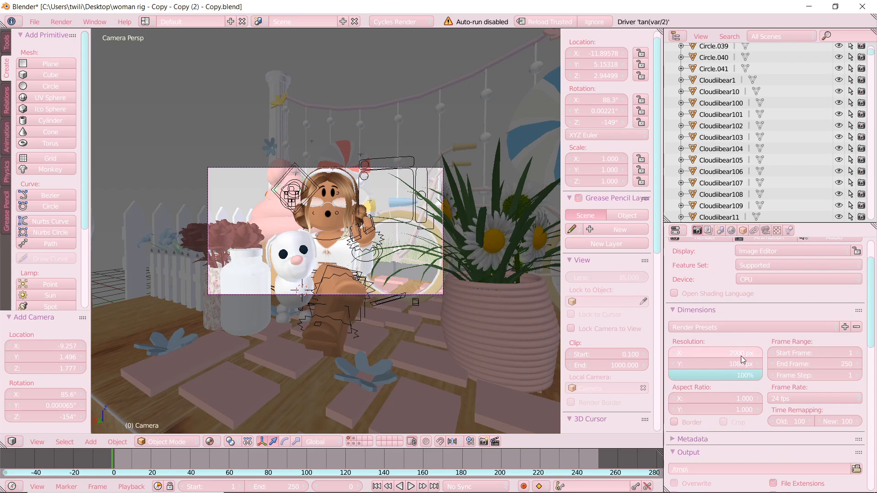
click(719, 364)
text(2000)
key(Return)
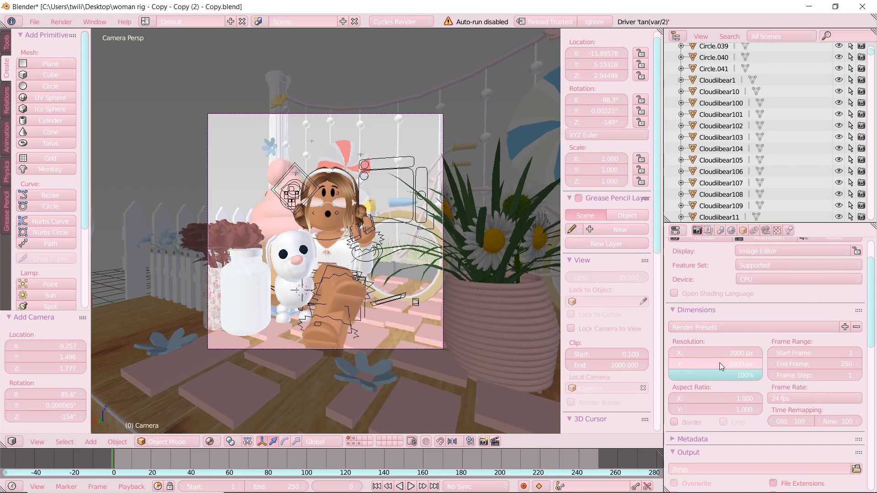
Fly the camera closer and lower to frame the woman and dog tightly within the square frame
key(shift+f)
key(w)
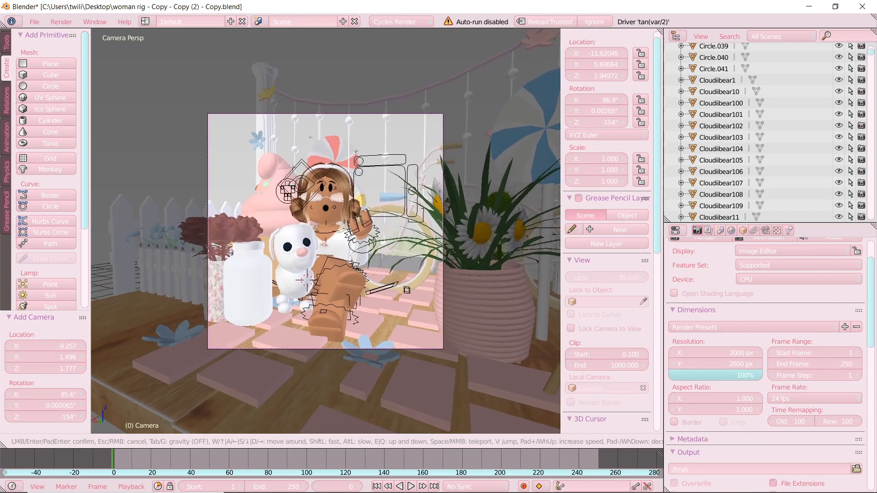
key(a)
key(q)
key(d)
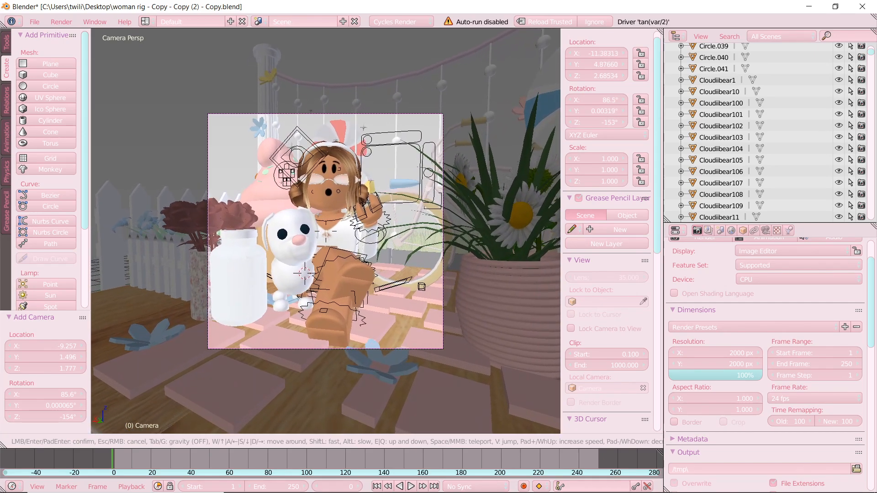
click(357, 252)
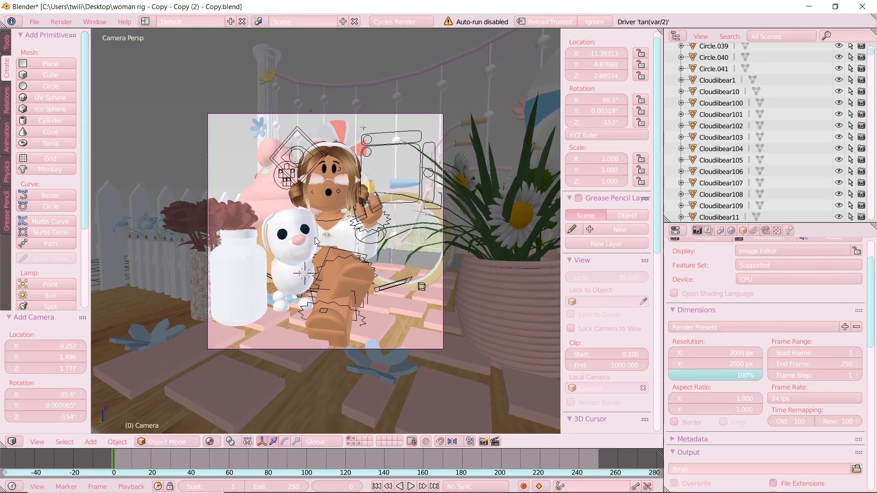
key(shift+f)
key(w)
click(346, 252)
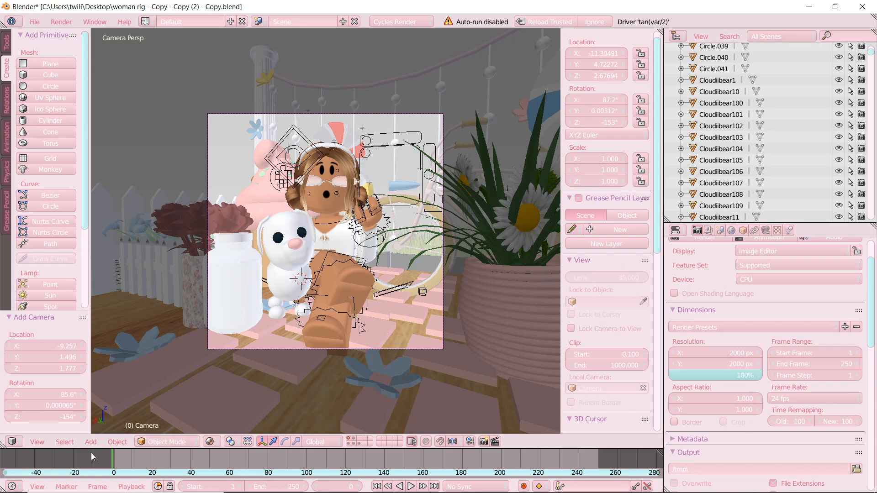
Preview the camera view in Rendered shading and start rendering the active scene as a still image
click(209, 442)
click(229, 366)
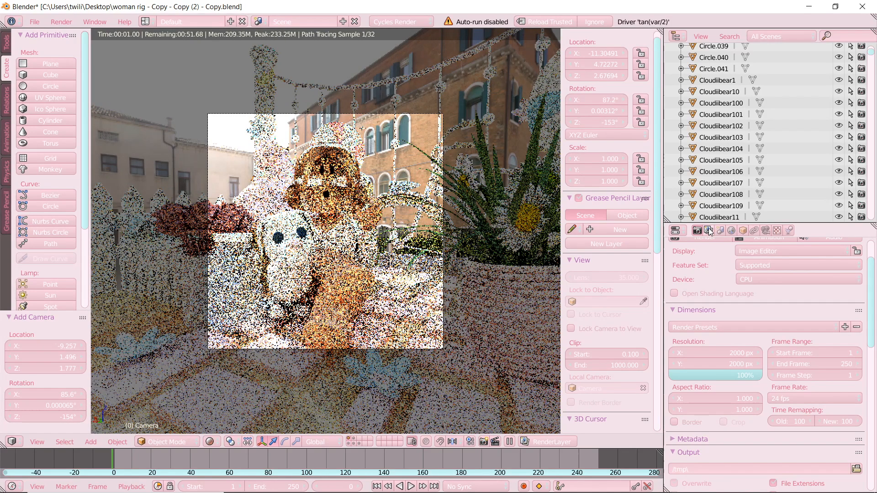
click(709, 231)
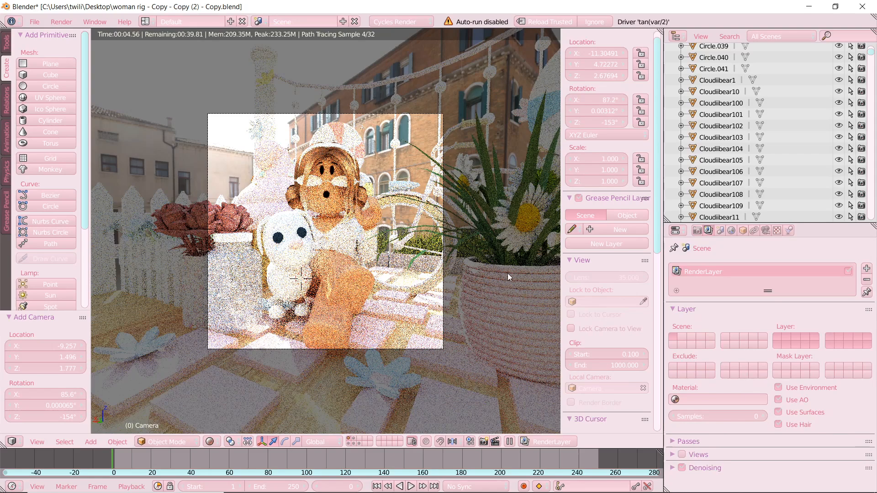
click(697, 231)
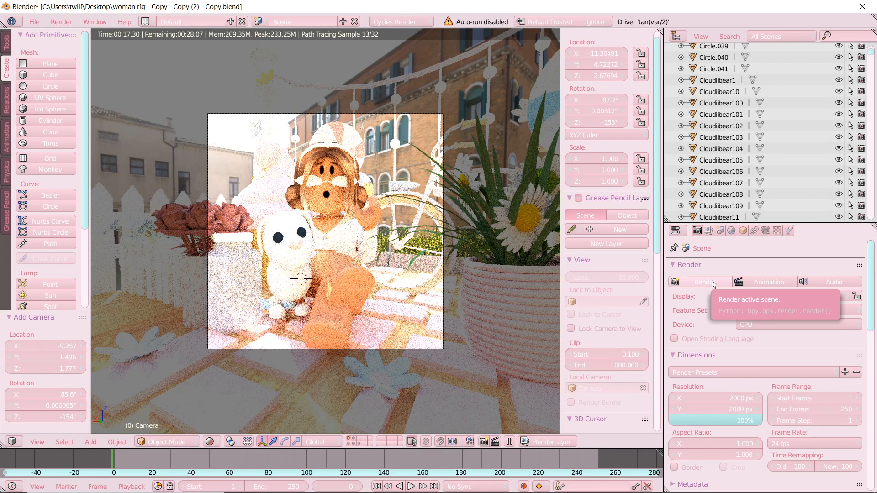
click(712, 280)
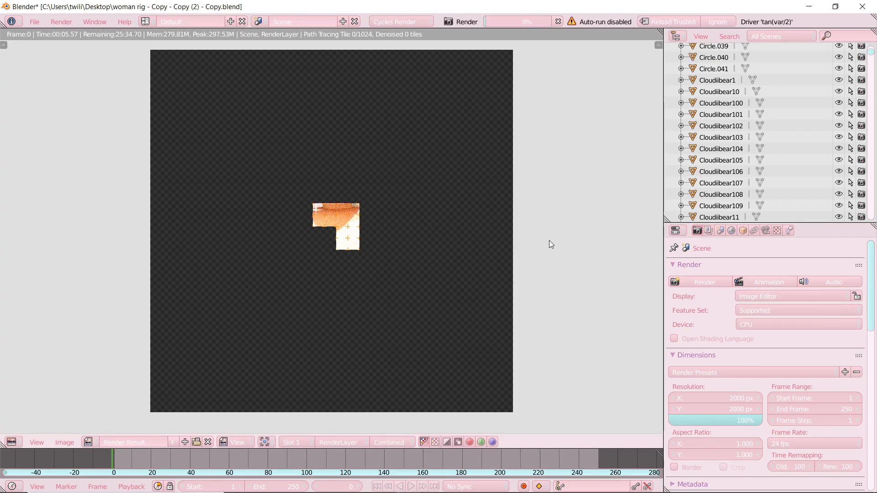